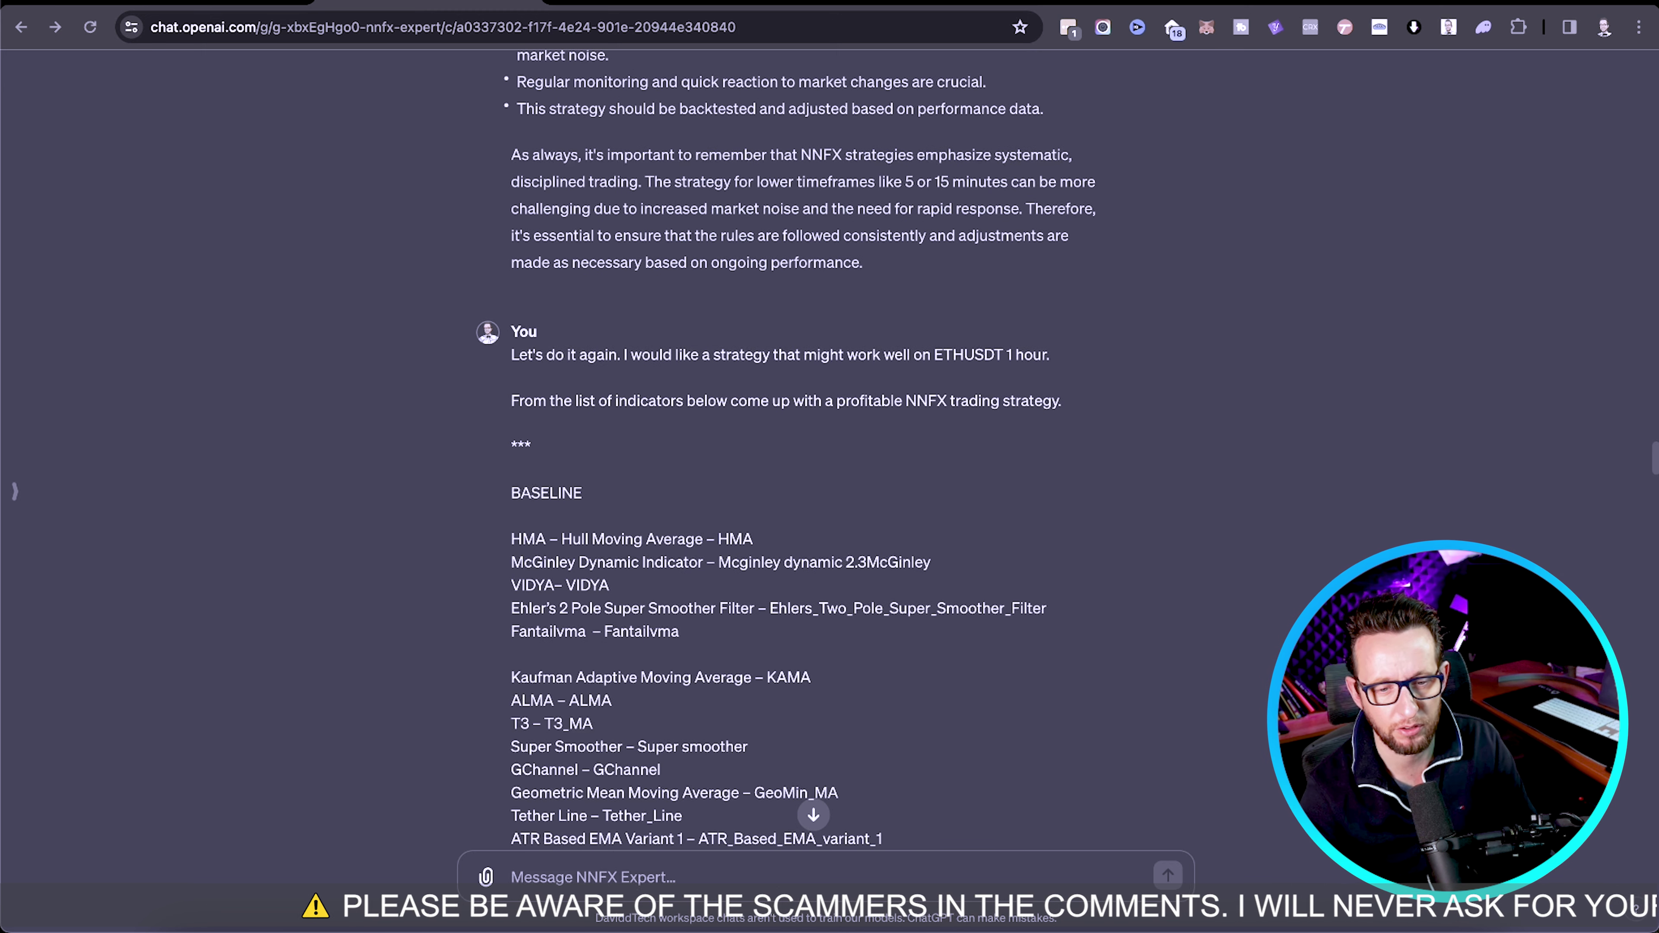
# Read through the NNFX Expert's ETHUSDT 1-hour strategies, including the Tether Line, Vortex Indicator and Williams VIXFix suggestion.
pyautogui.scroll(-10, 803, 457)
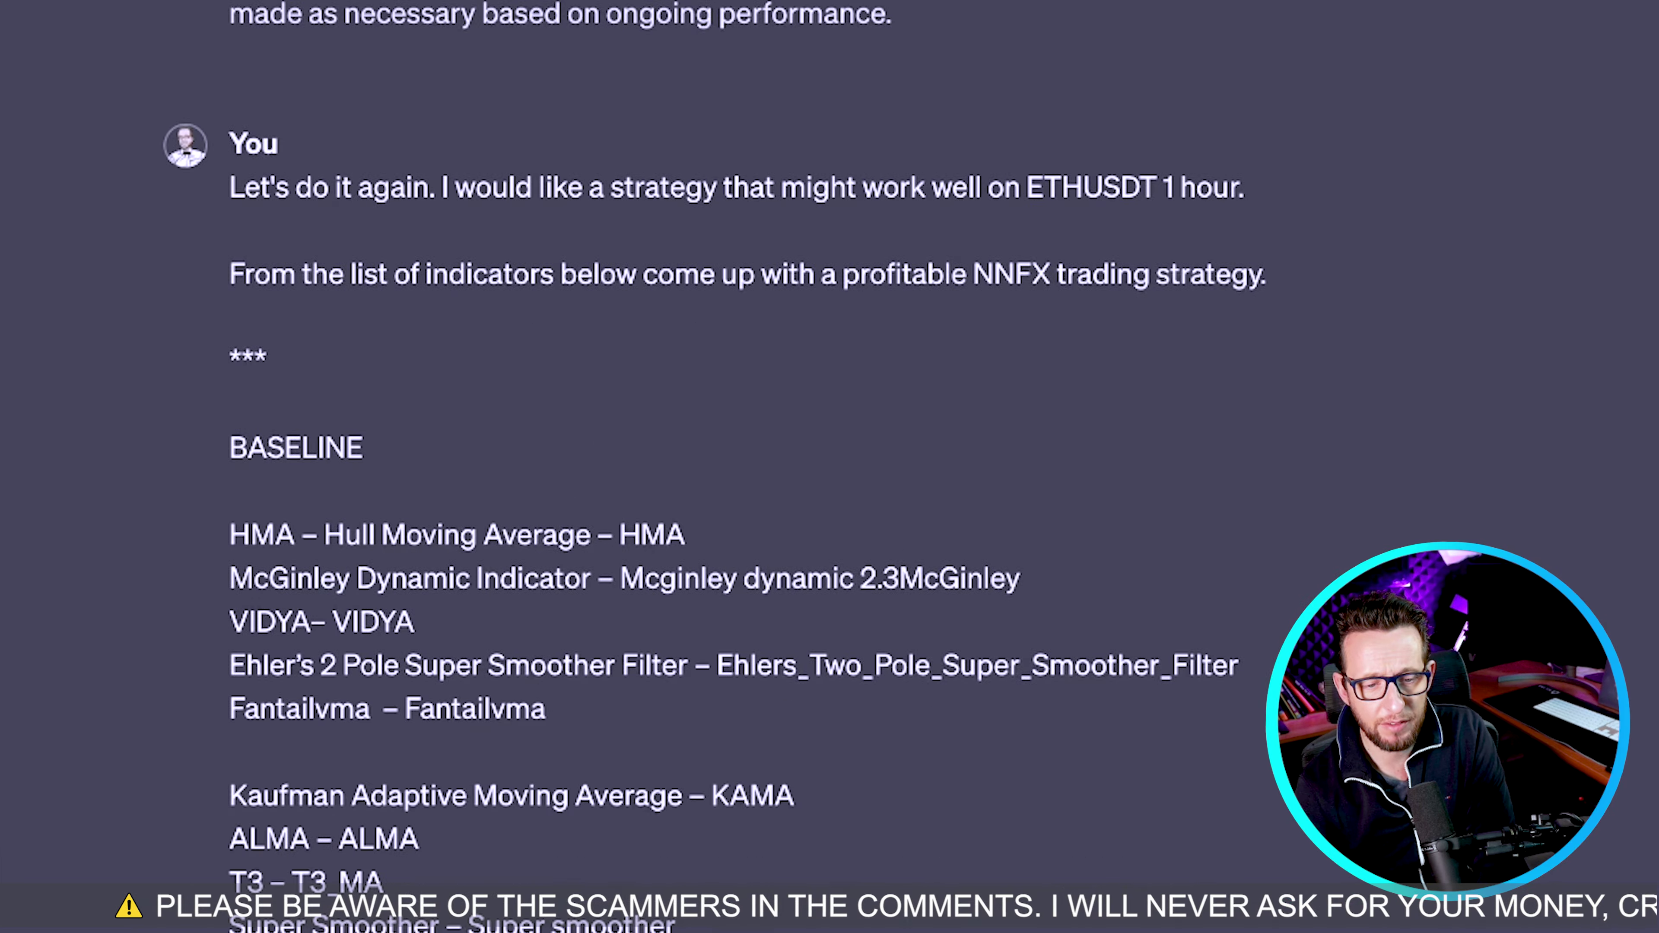
pyautogui.scroll(-20, 803, 457)
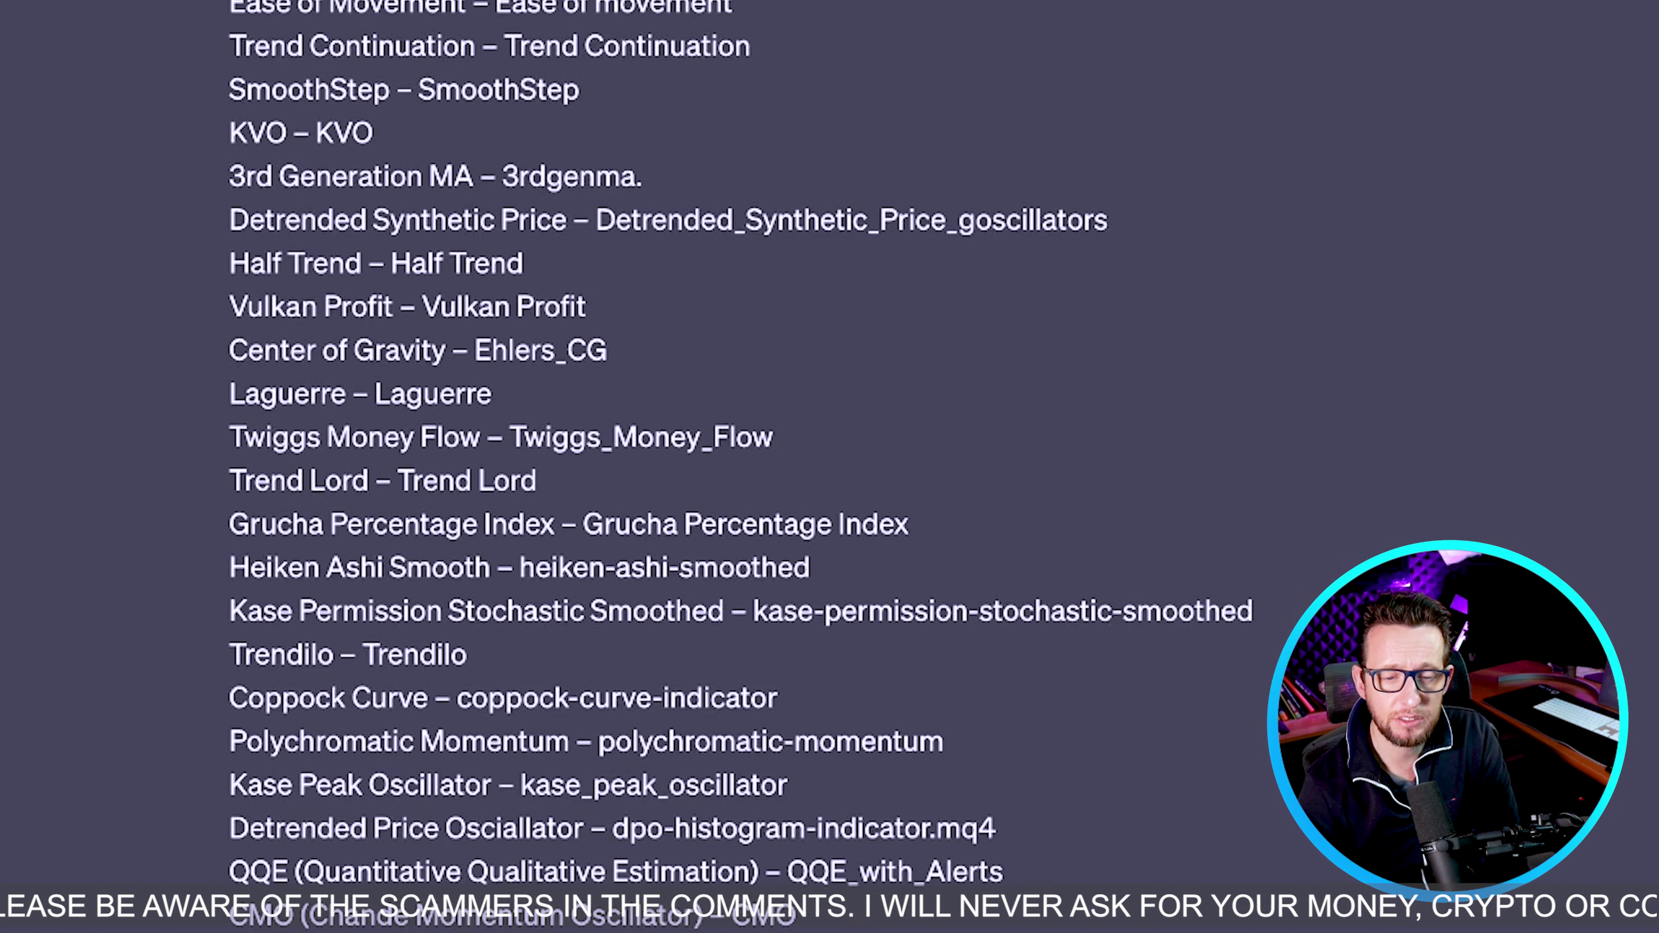
pyautogui.scroll(-20, 804, 458)
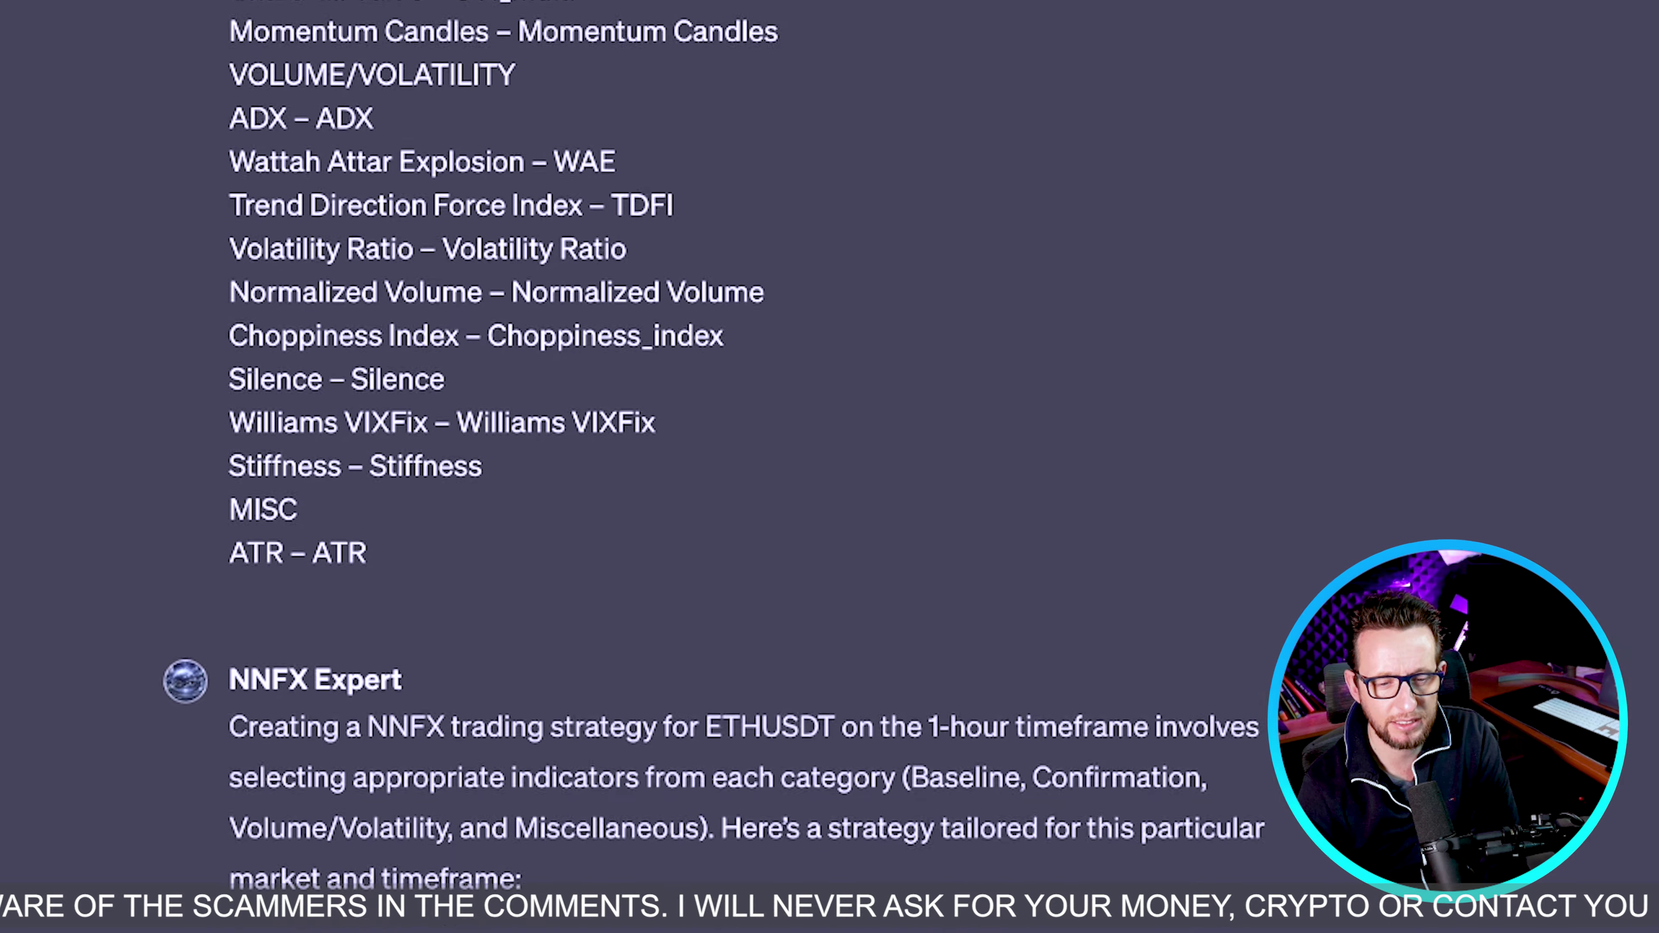
pyautogui.scroll(-15, 804, 457)
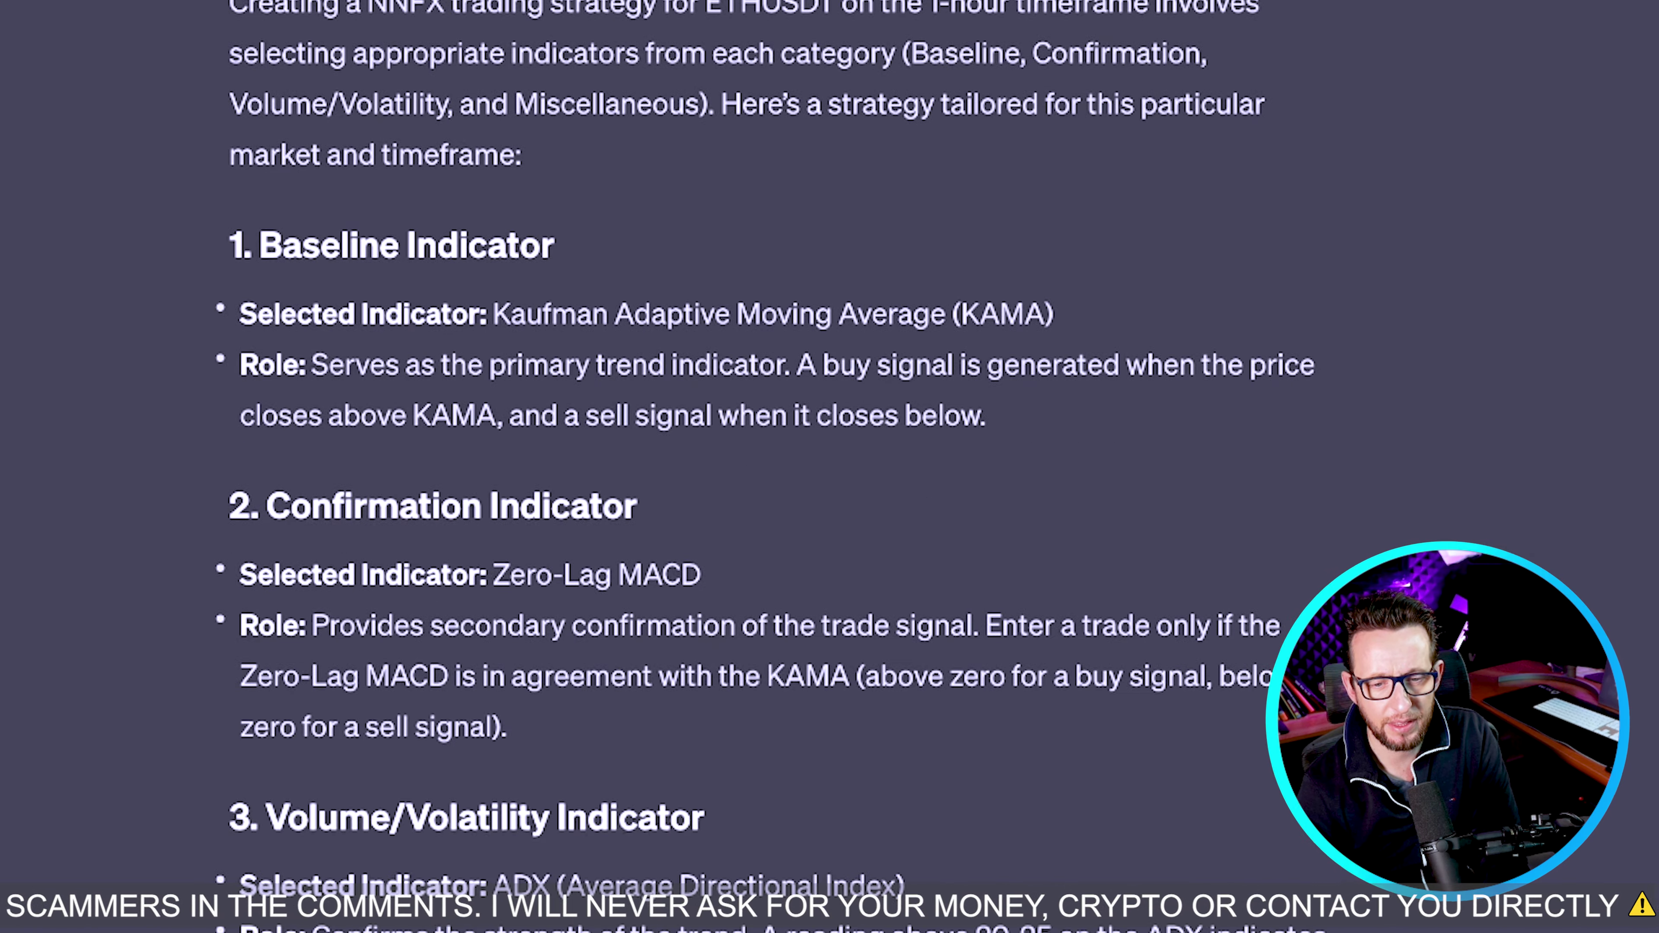
pyautogui.scroll(-5, 803, 457)
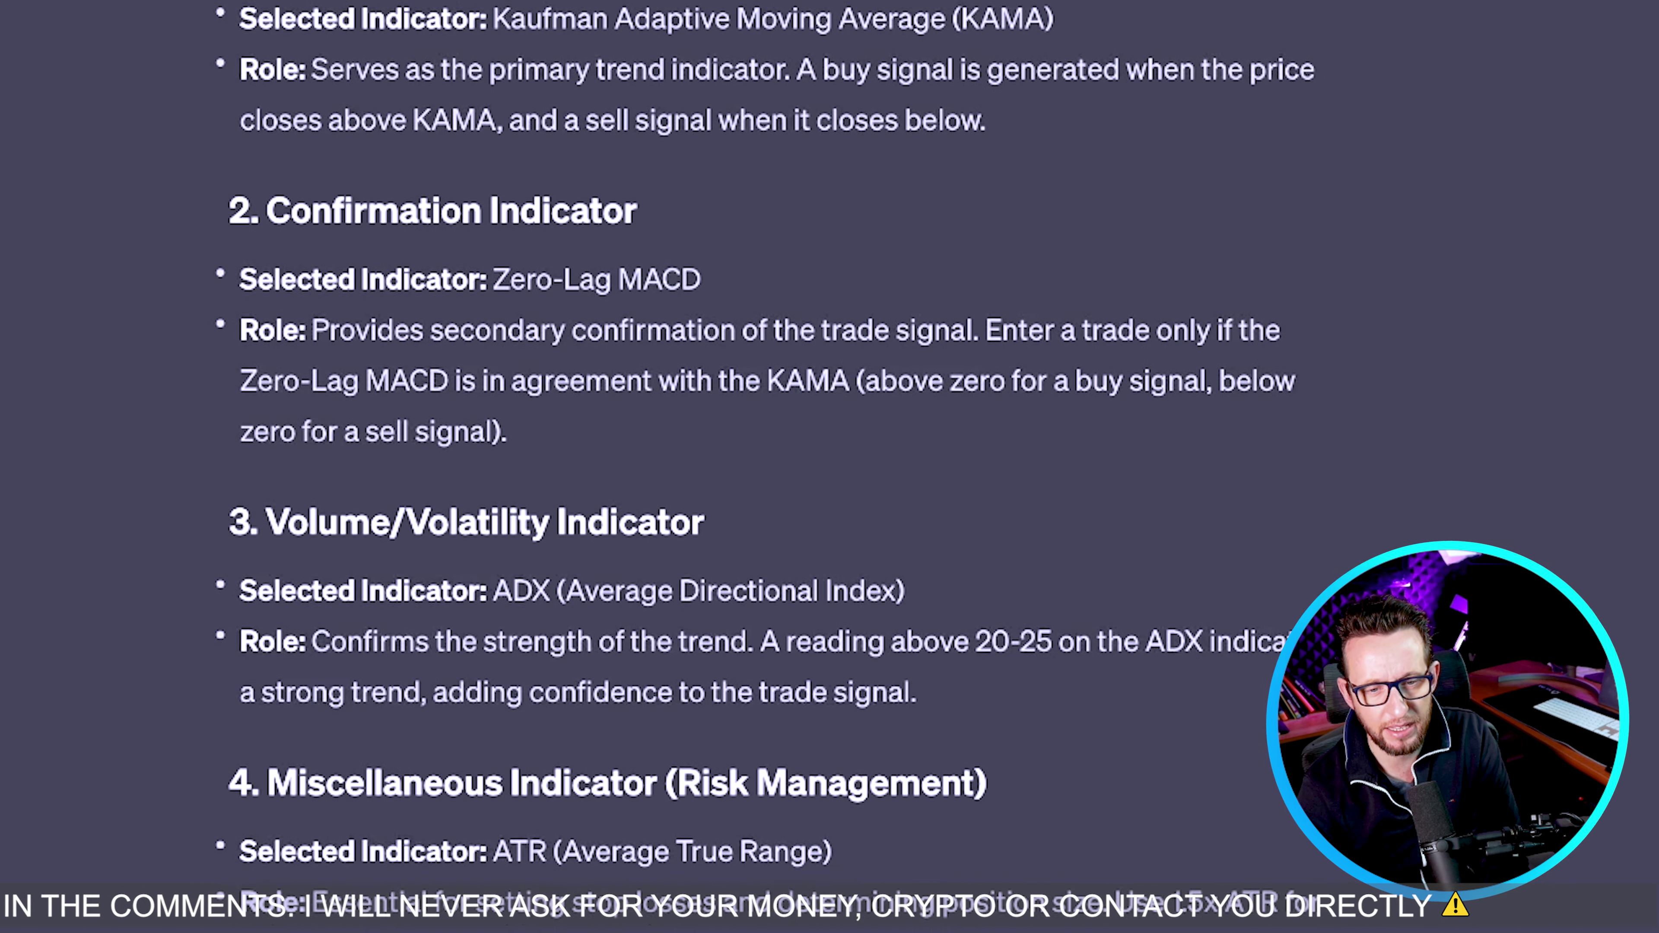
pyautogui.scroll(-5, 803, 457)
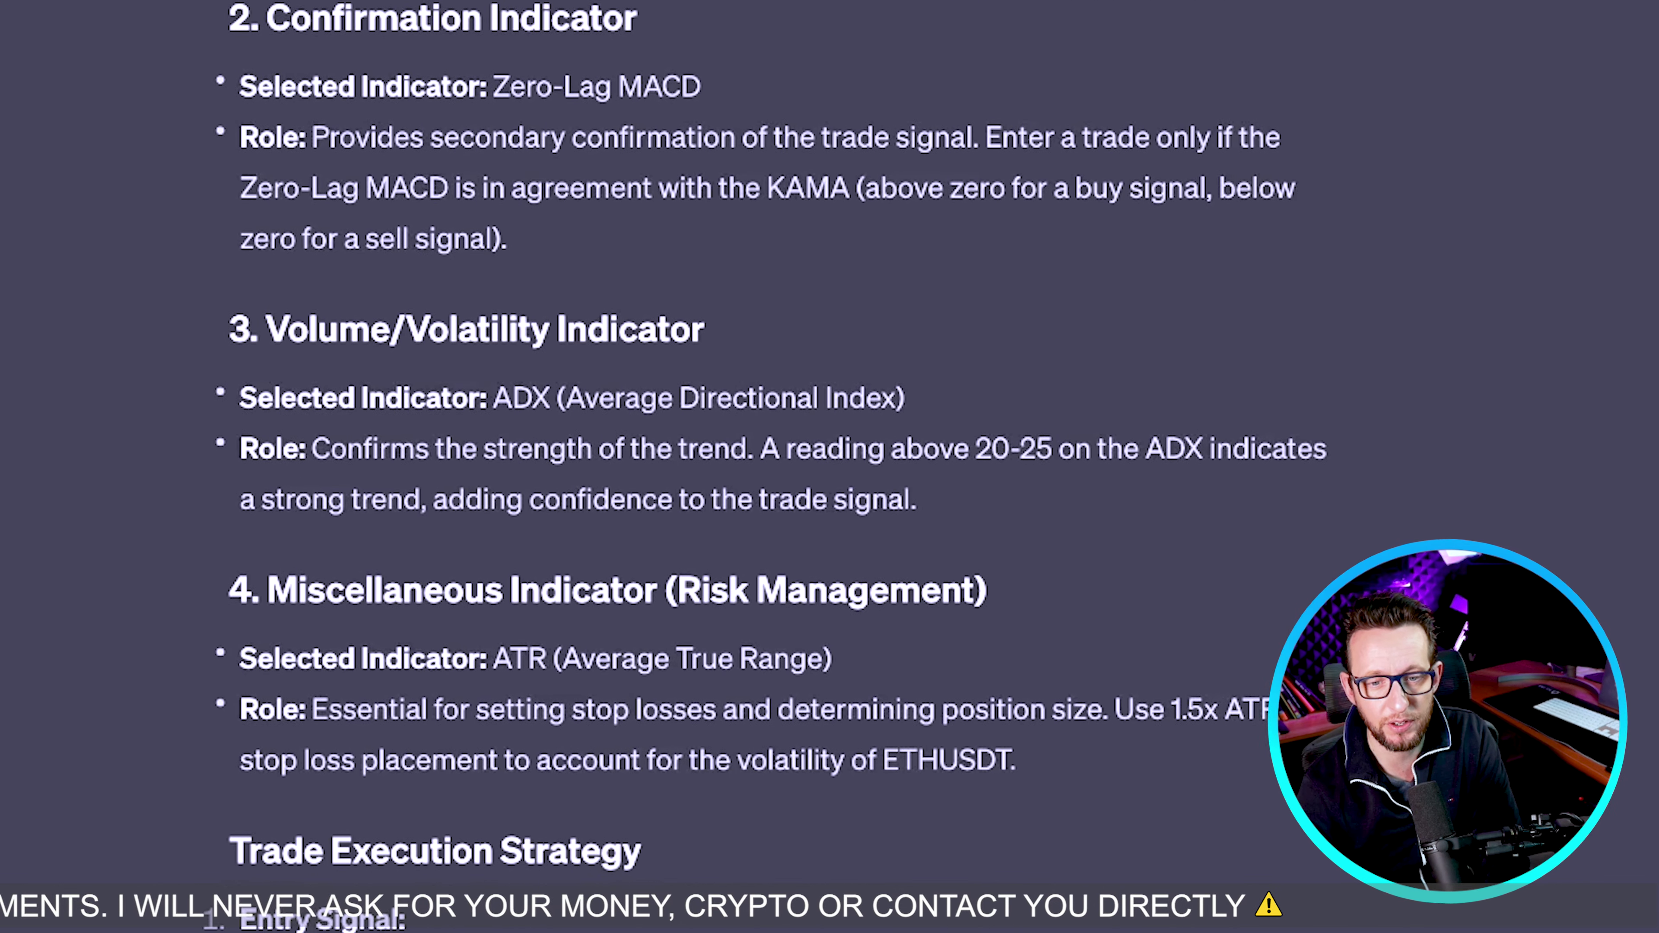
pyautogui.scroll(-5, 803, 458)
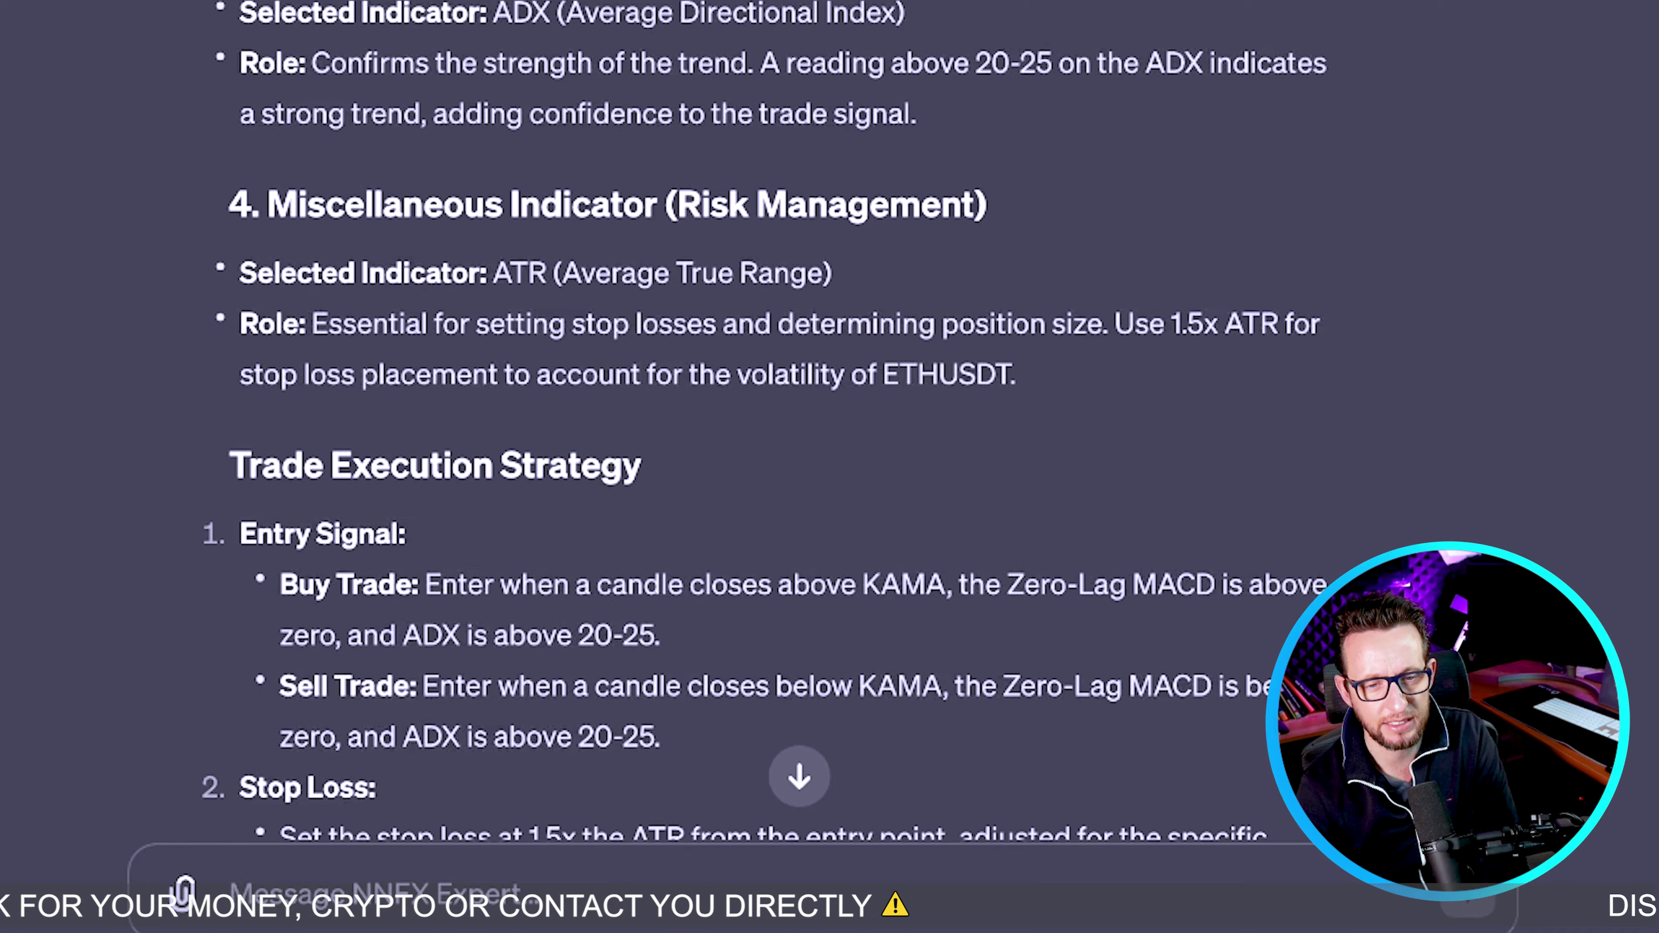
pyautogui.scroll(-20, 803, 458)
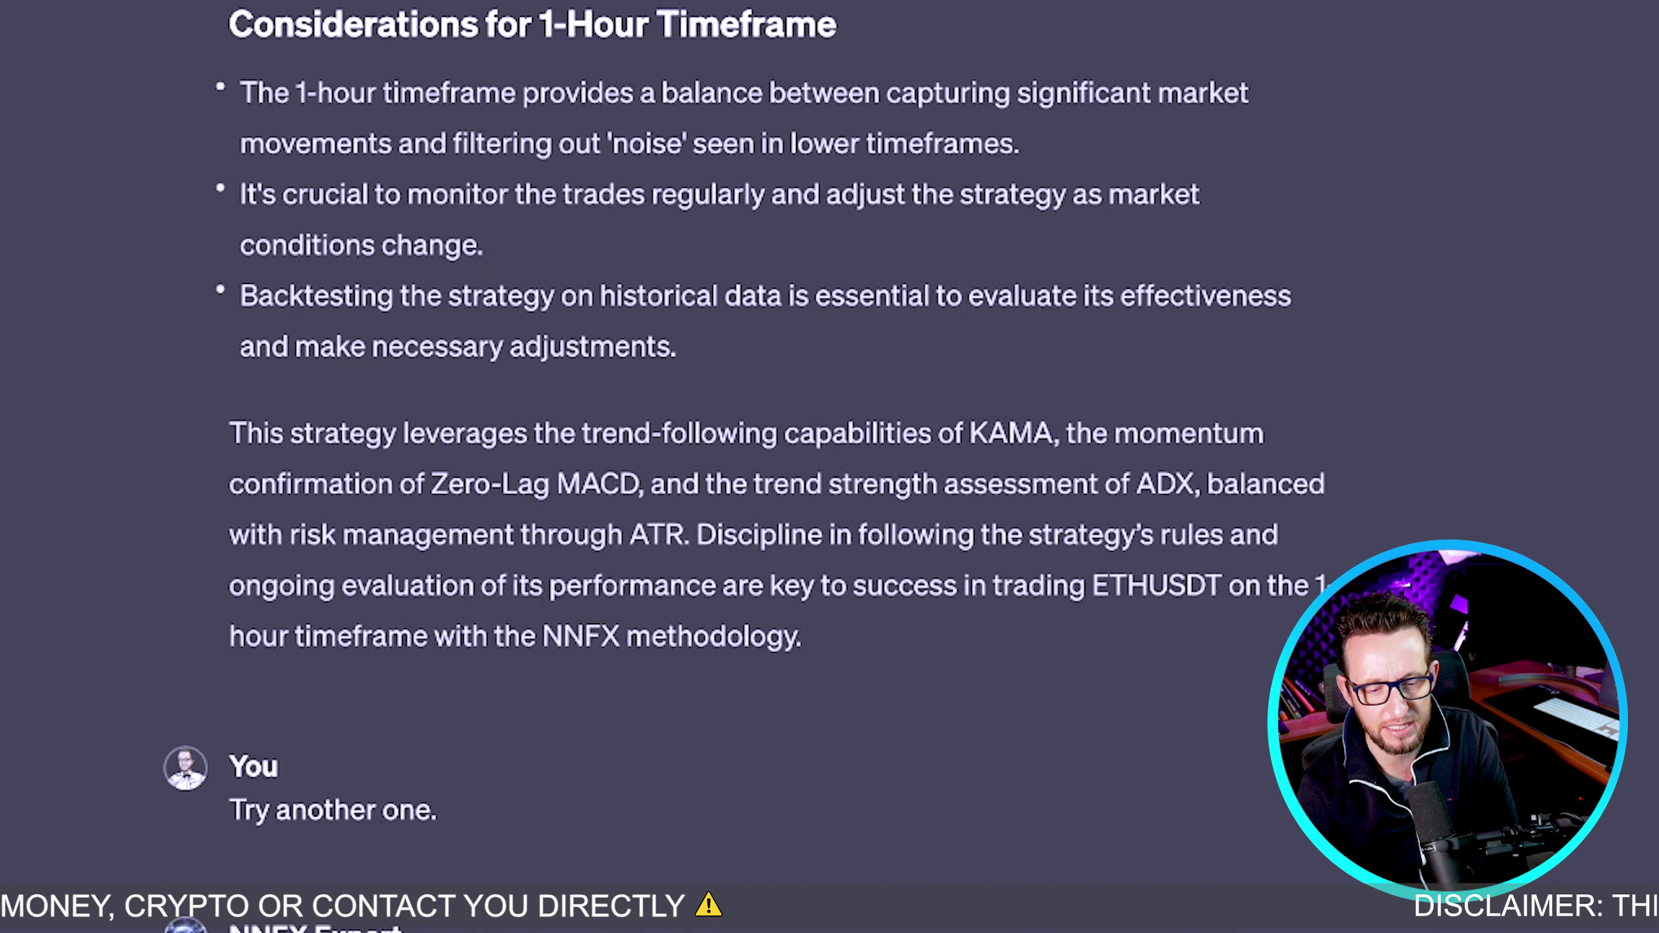
pyautogui.scroll(-2, 804, 458)
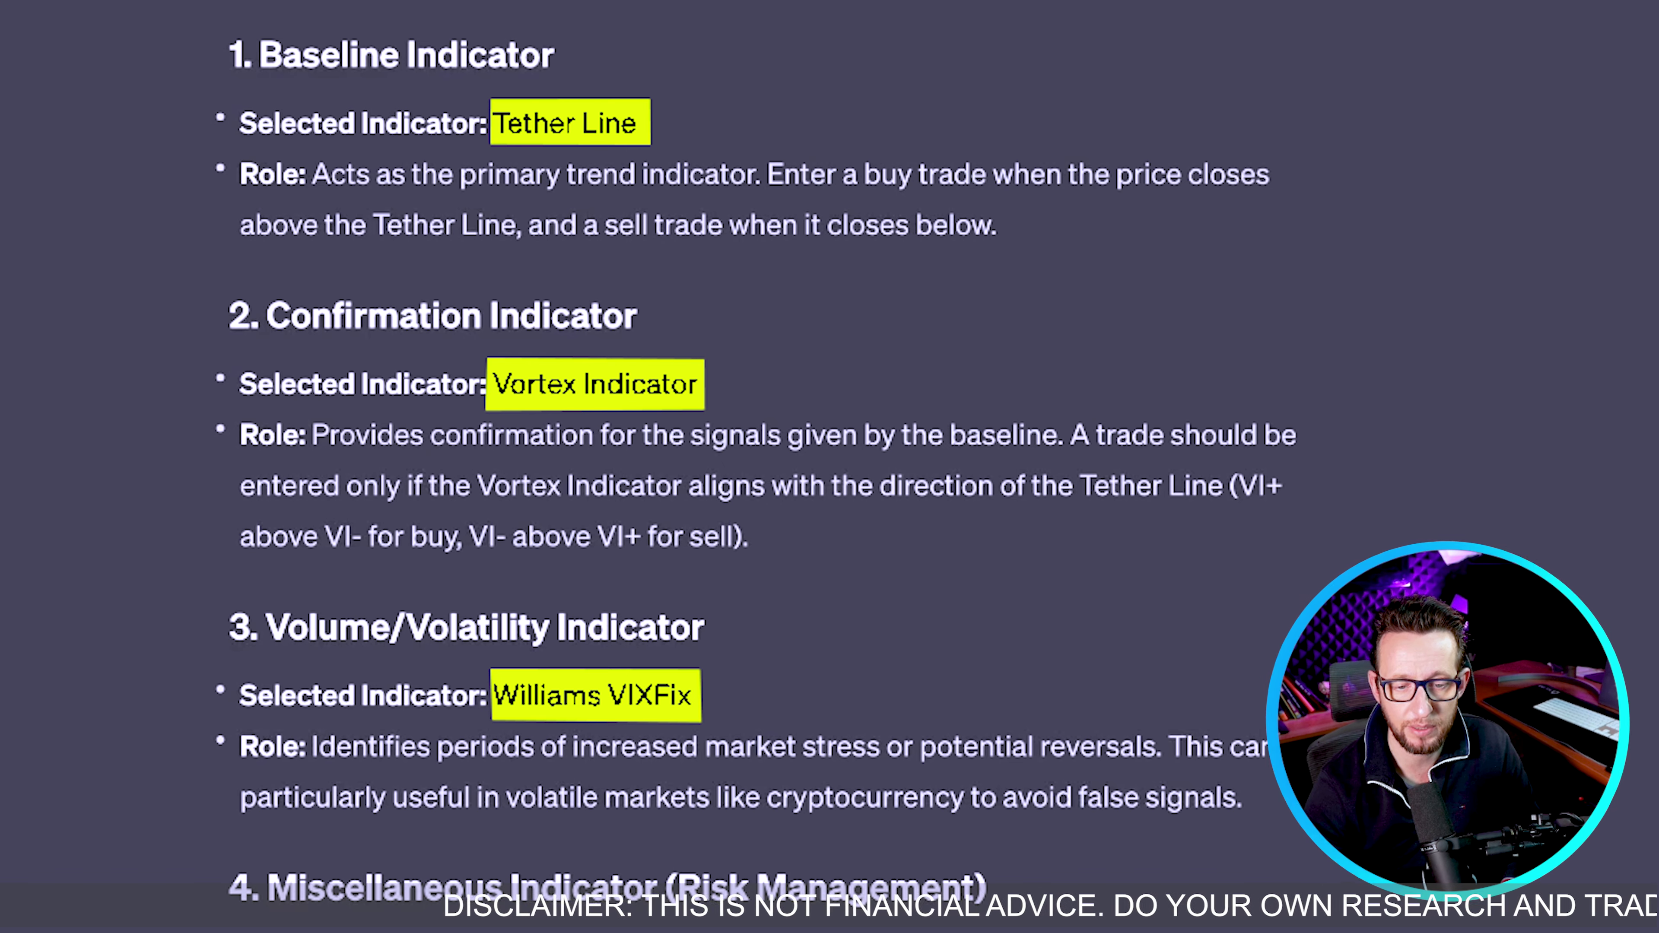
pyautogui.scroll(-5, 829, 457)
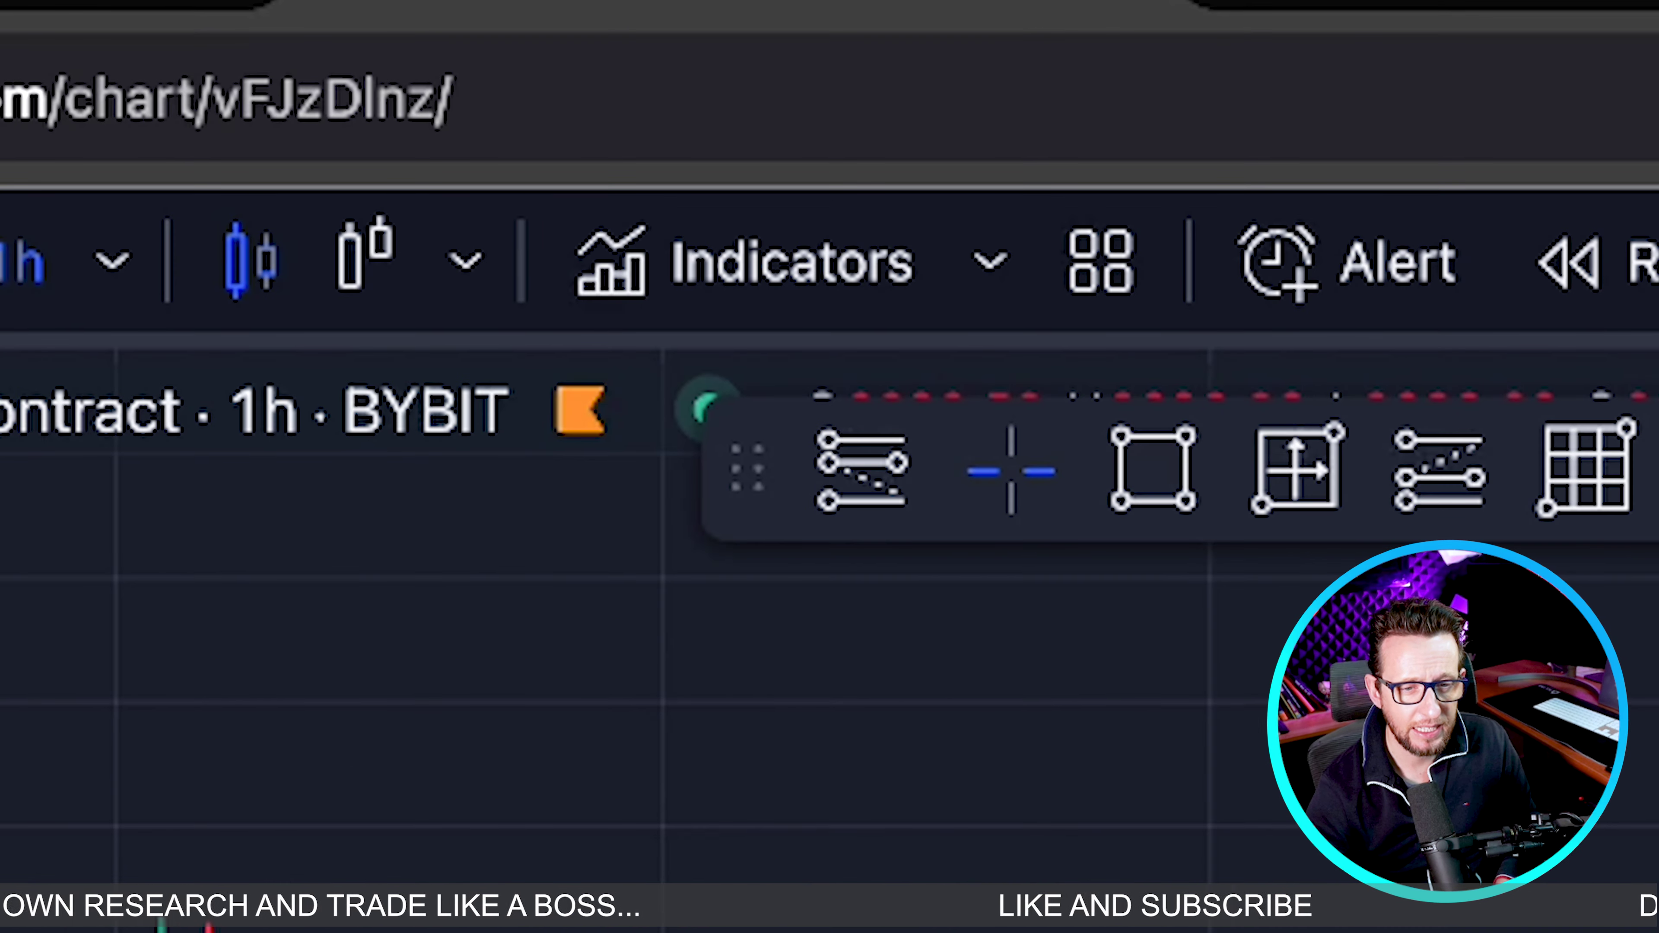
# In the TradingView ETHUSDT 1h chart, search the indicators for "Tether" and add the community script TFS: Tether Line.
pyautogui.click(855, 274)
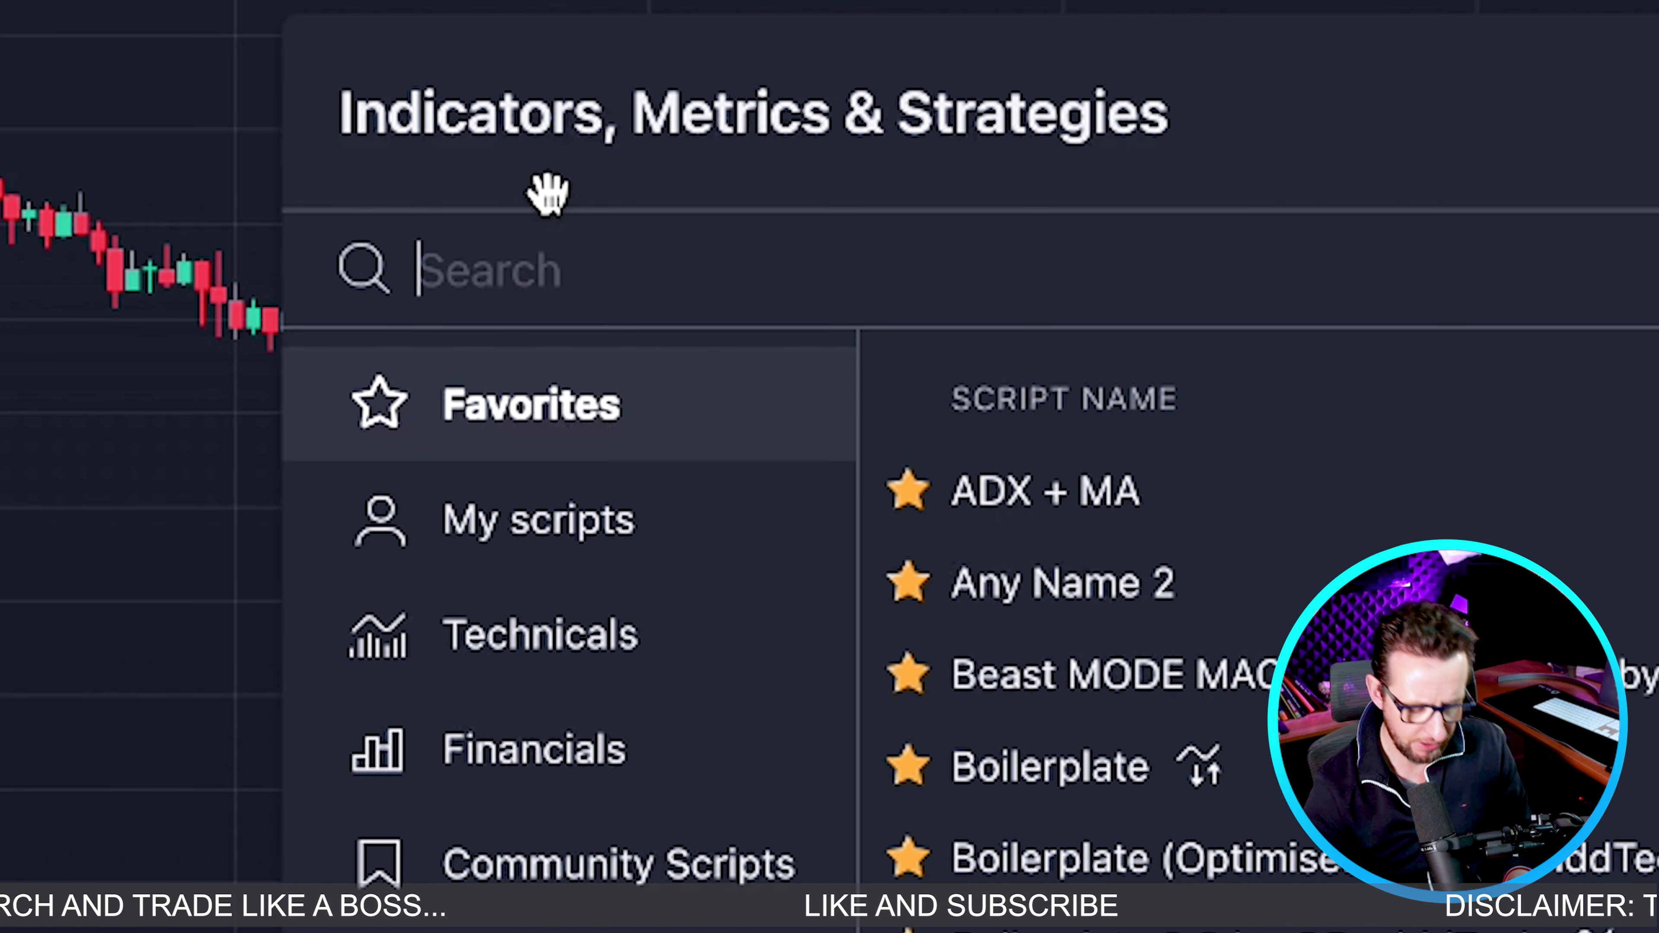
pyautogui.write('Te')
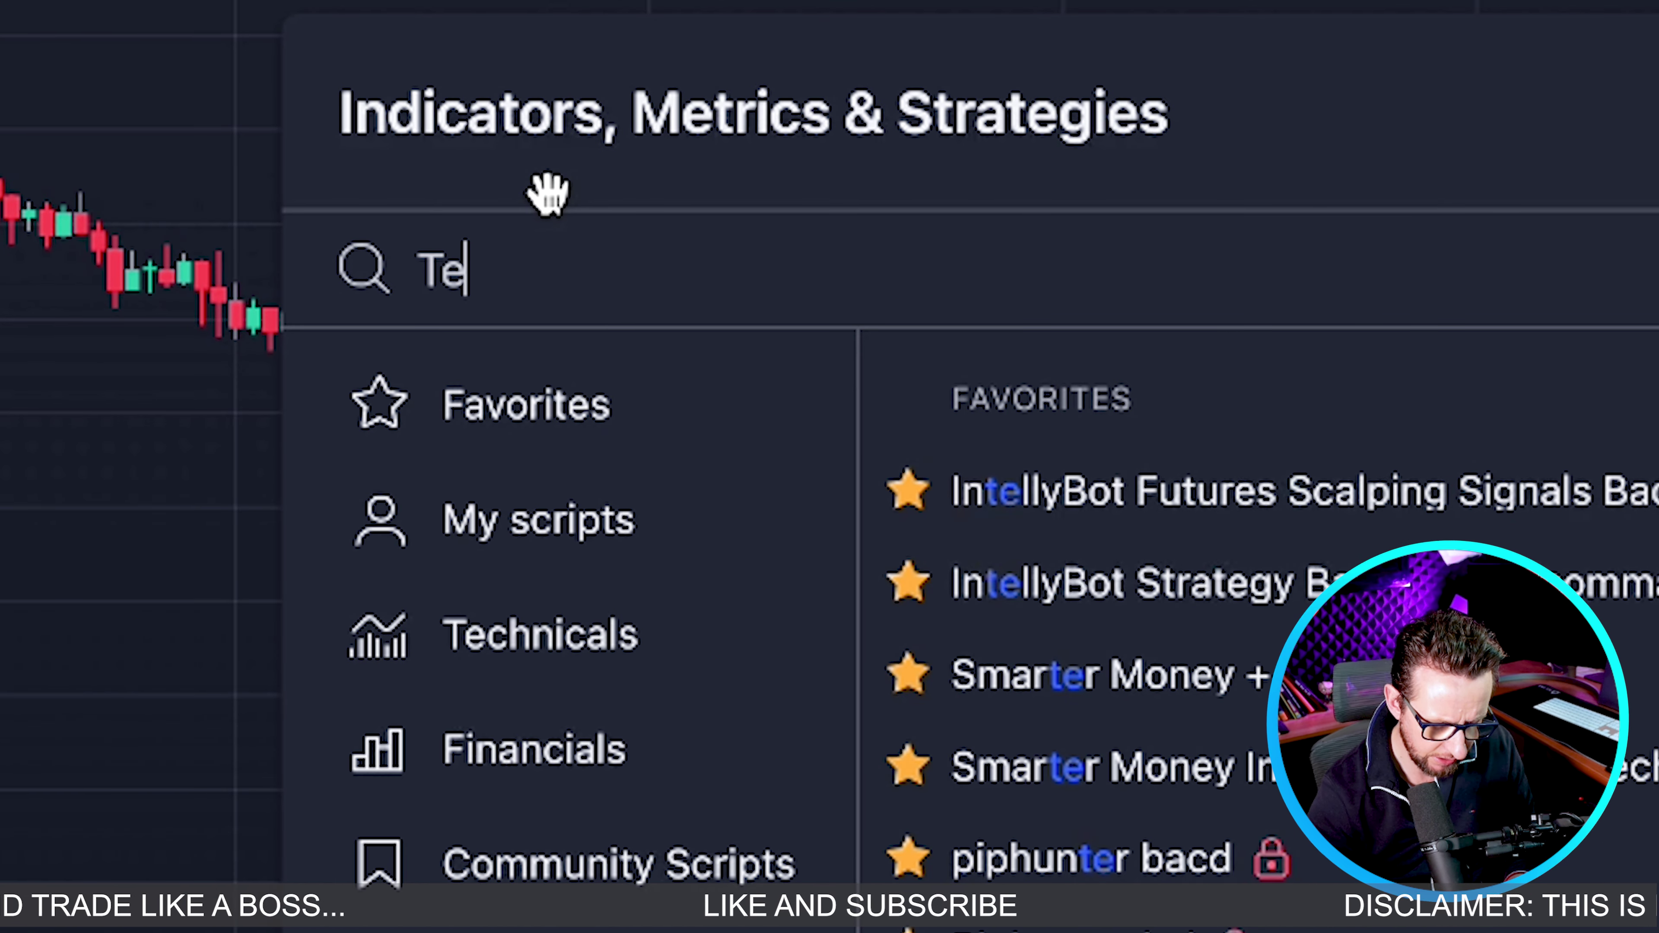
pyautogui.write('ther')
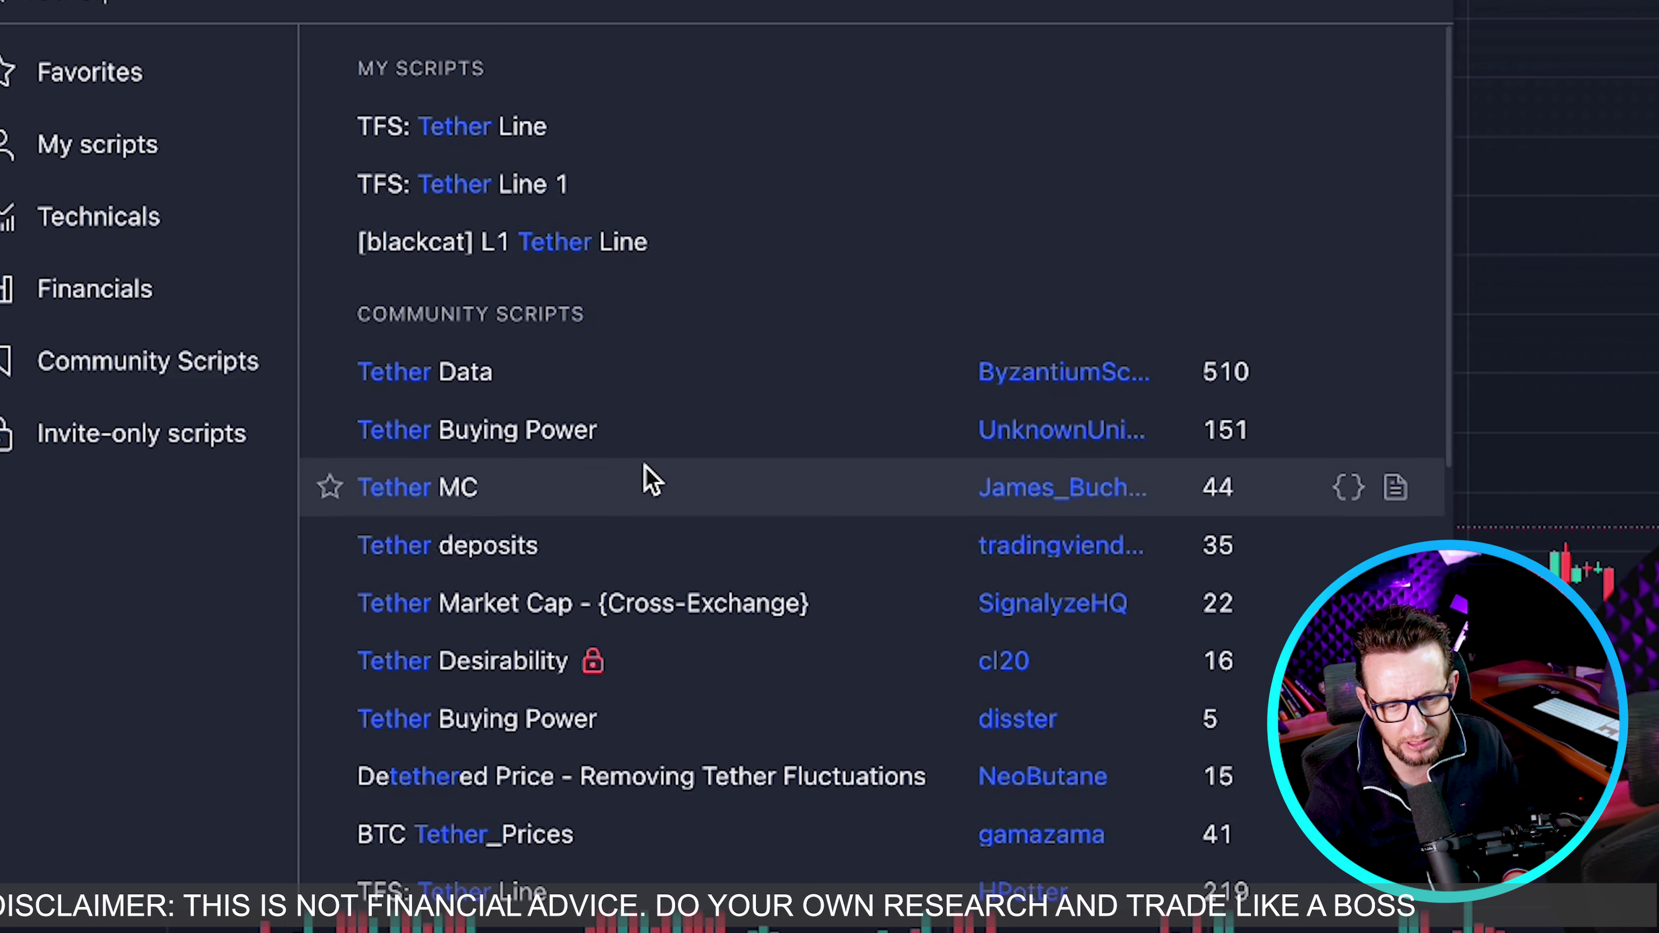
pyautogui.scroll(-2, 648, 467)
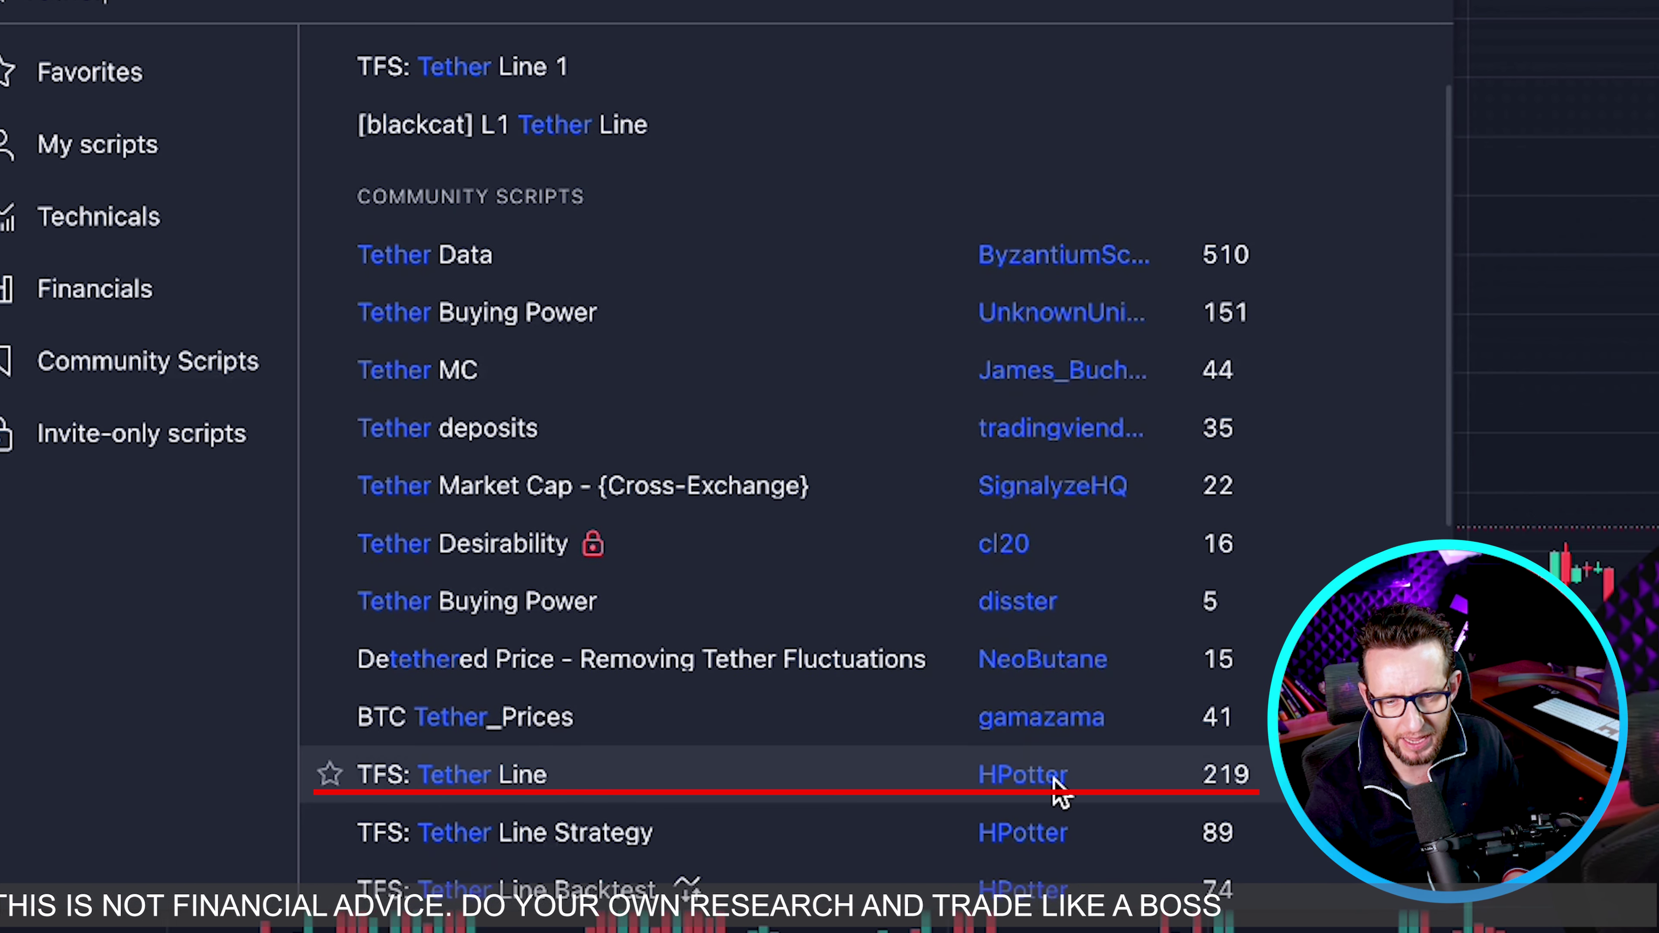
pyautogui.scroll(-1, 490, 706)
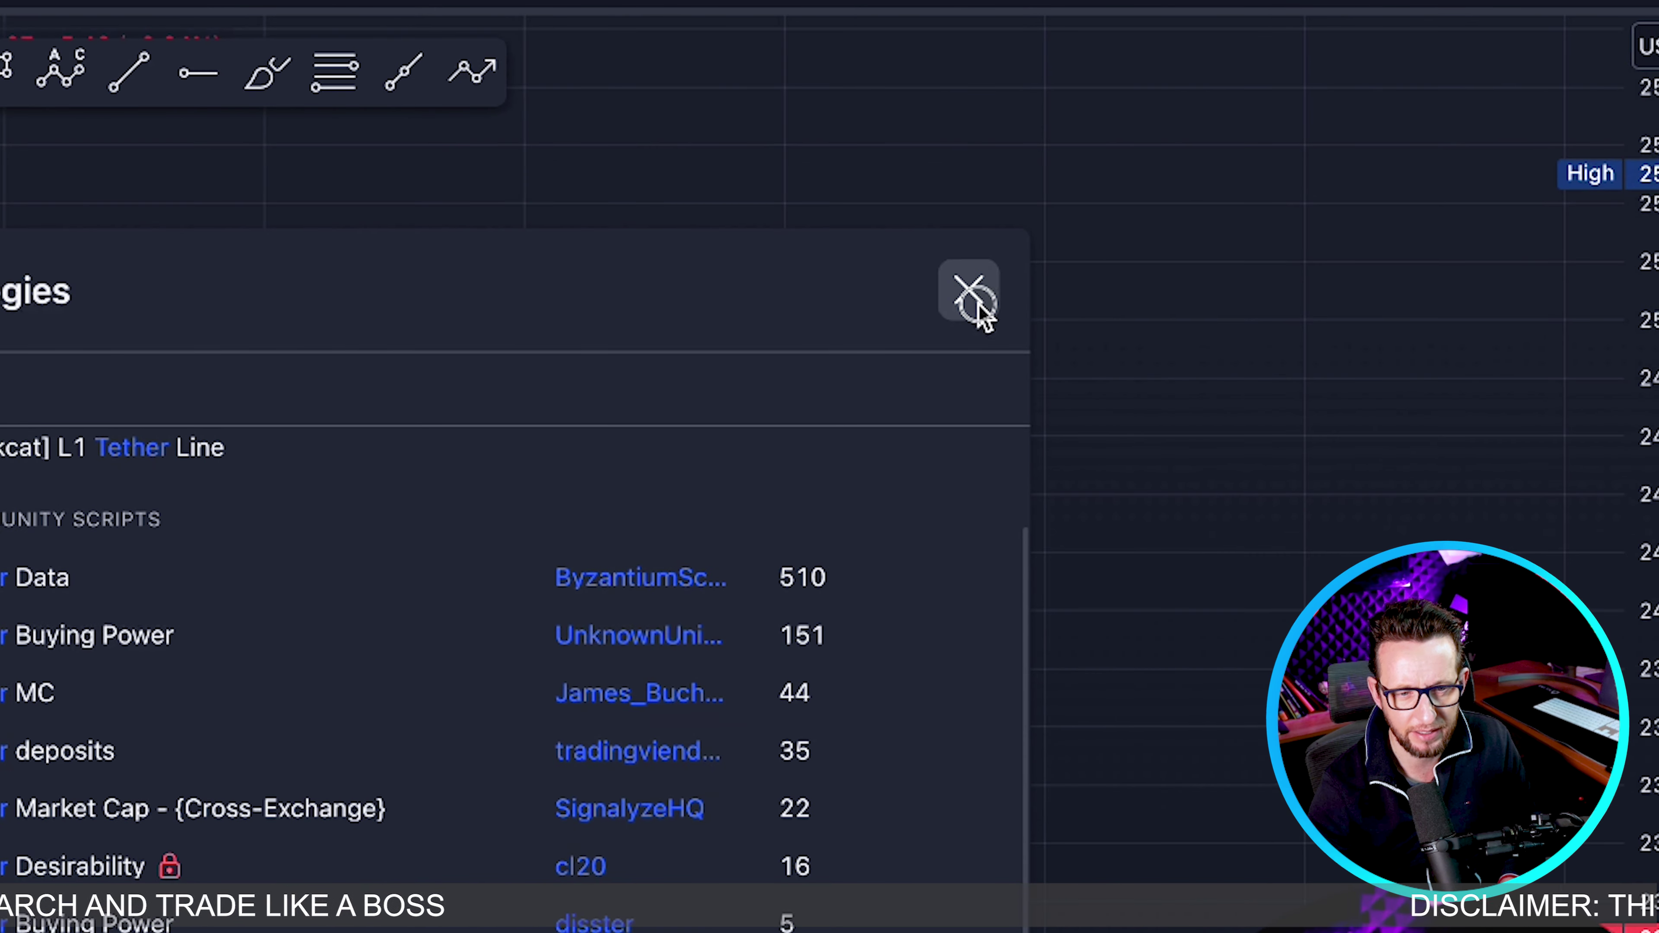
pyautogui.click(967, 289)
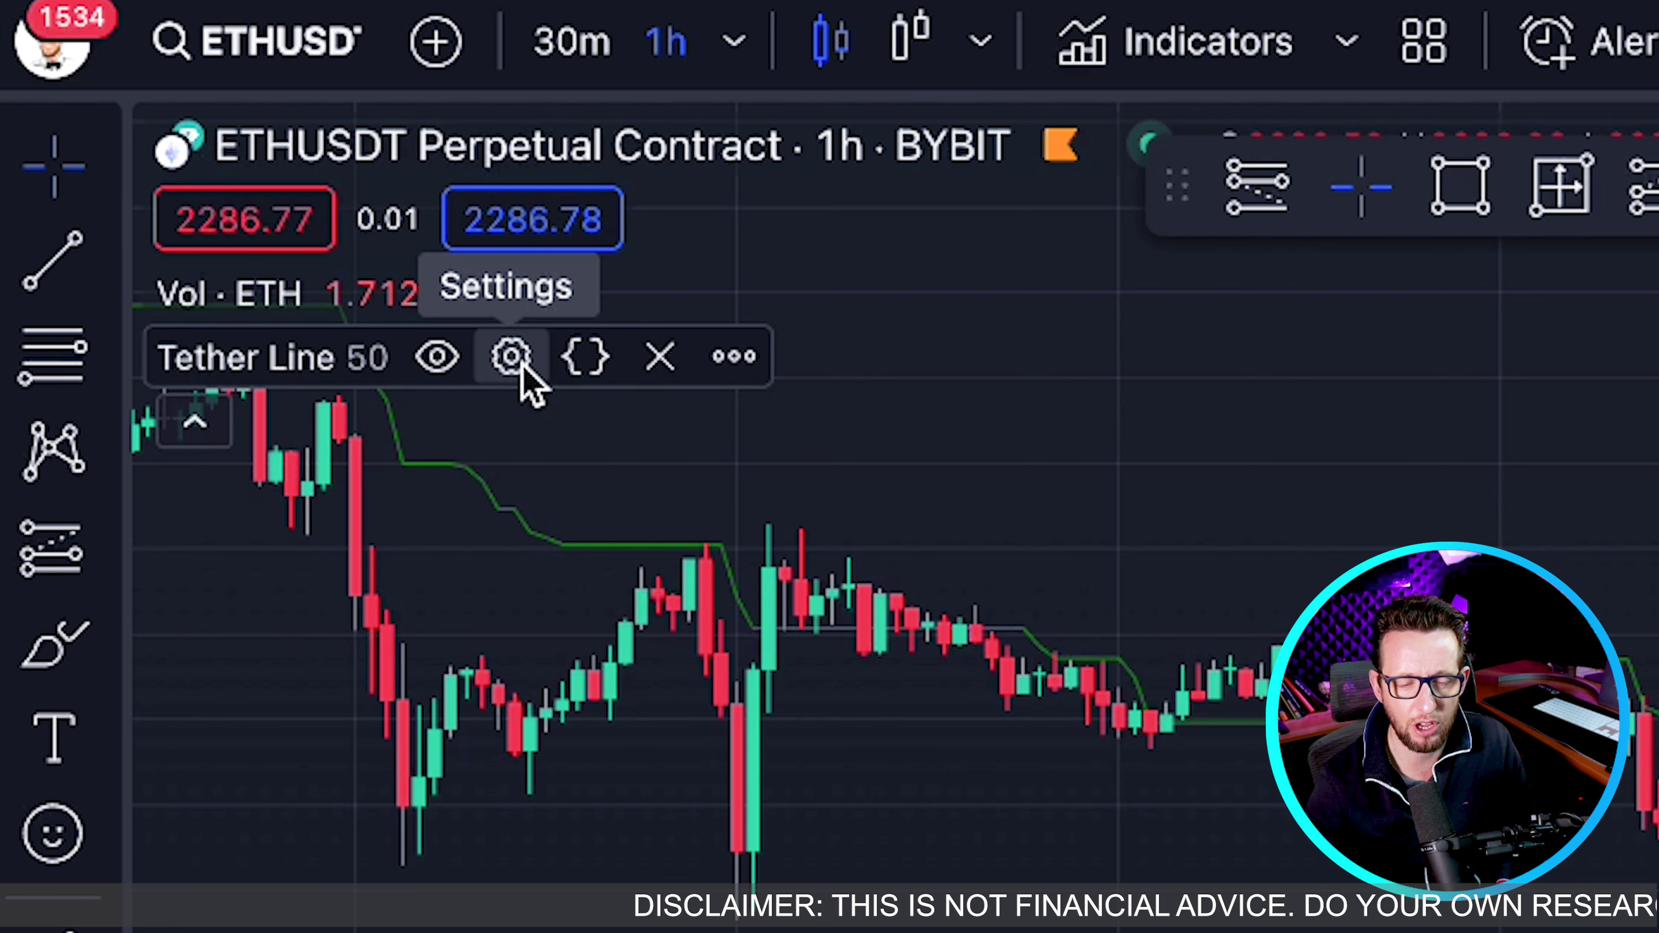
# Set the Tether Line indicator's length to 100.
pyautogui.click(512, 359)
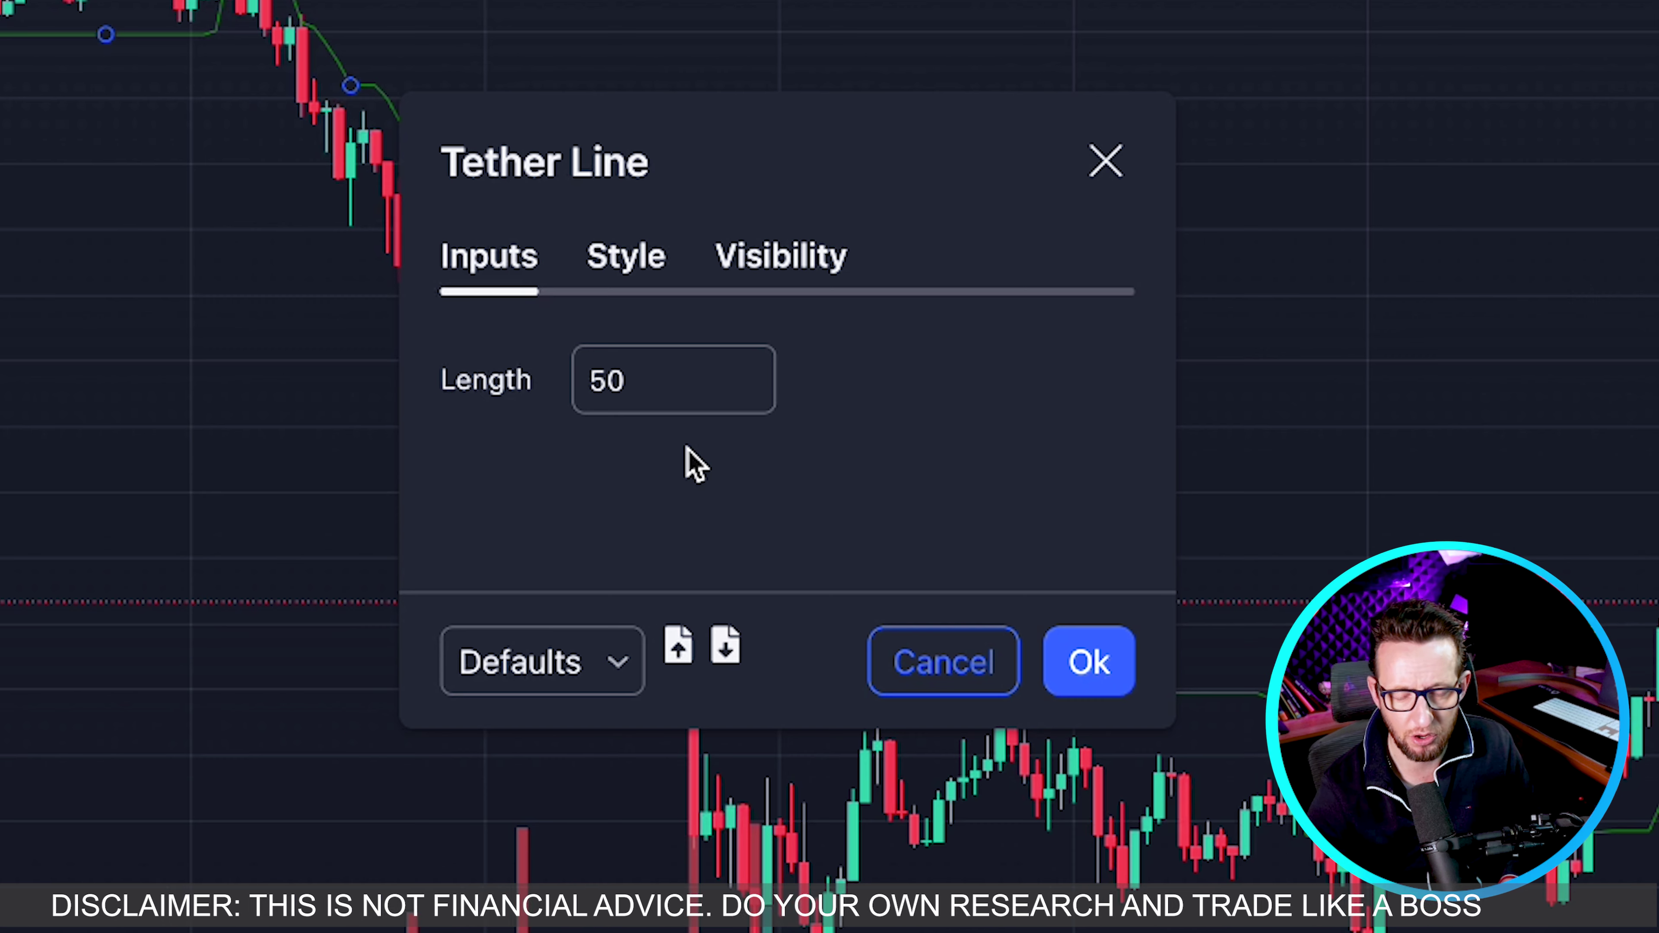
pyautogui.click(471, 382)
pyautogui.write('100')
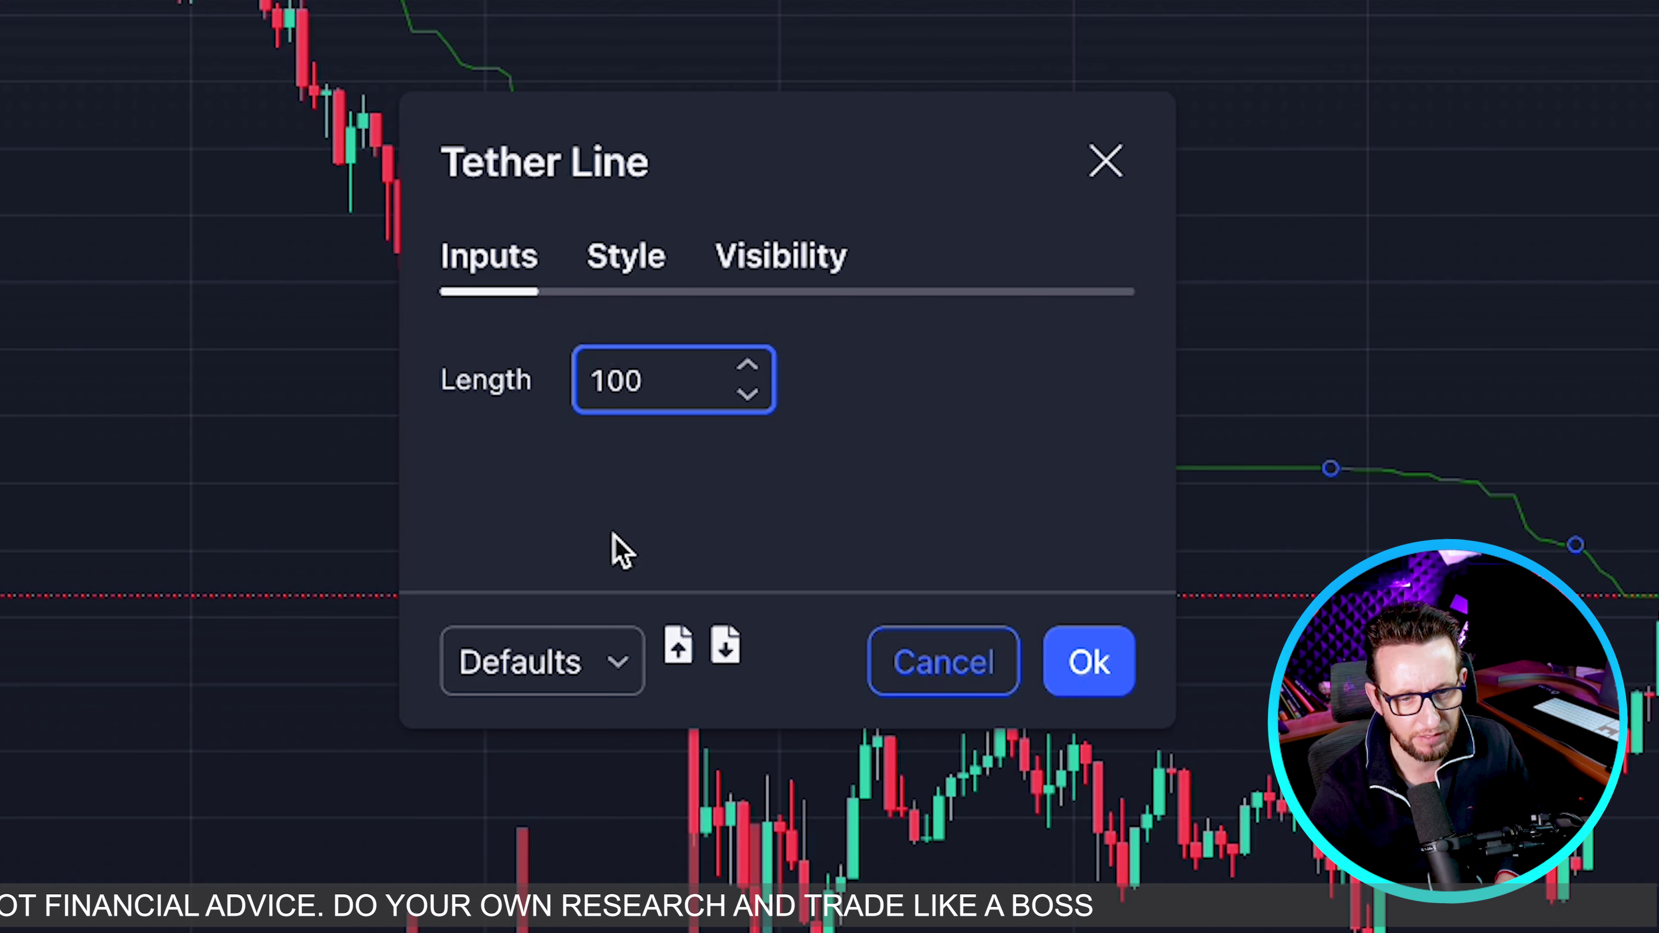
pyautogui.click(1110, 667)
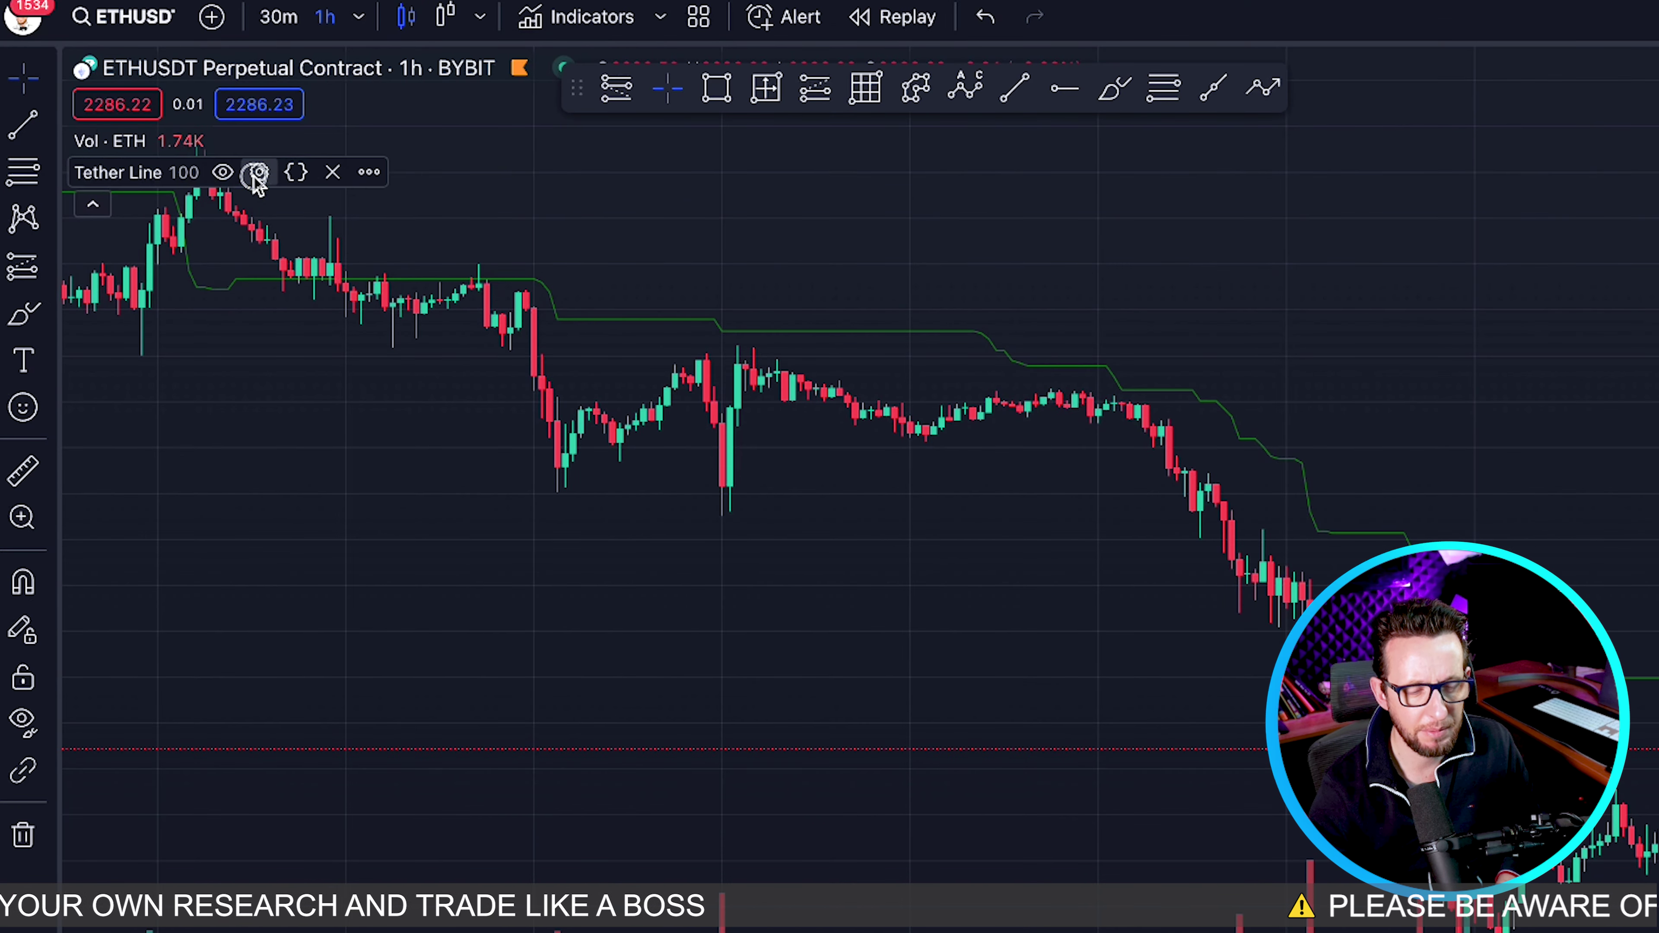
# Restyle the Tether Line plot as a thicker, brighter green line at 100% opacity.
pyautogui.click(256, 173)
pyautogui.click(637, 190)
pyautogui.click(744, 288)
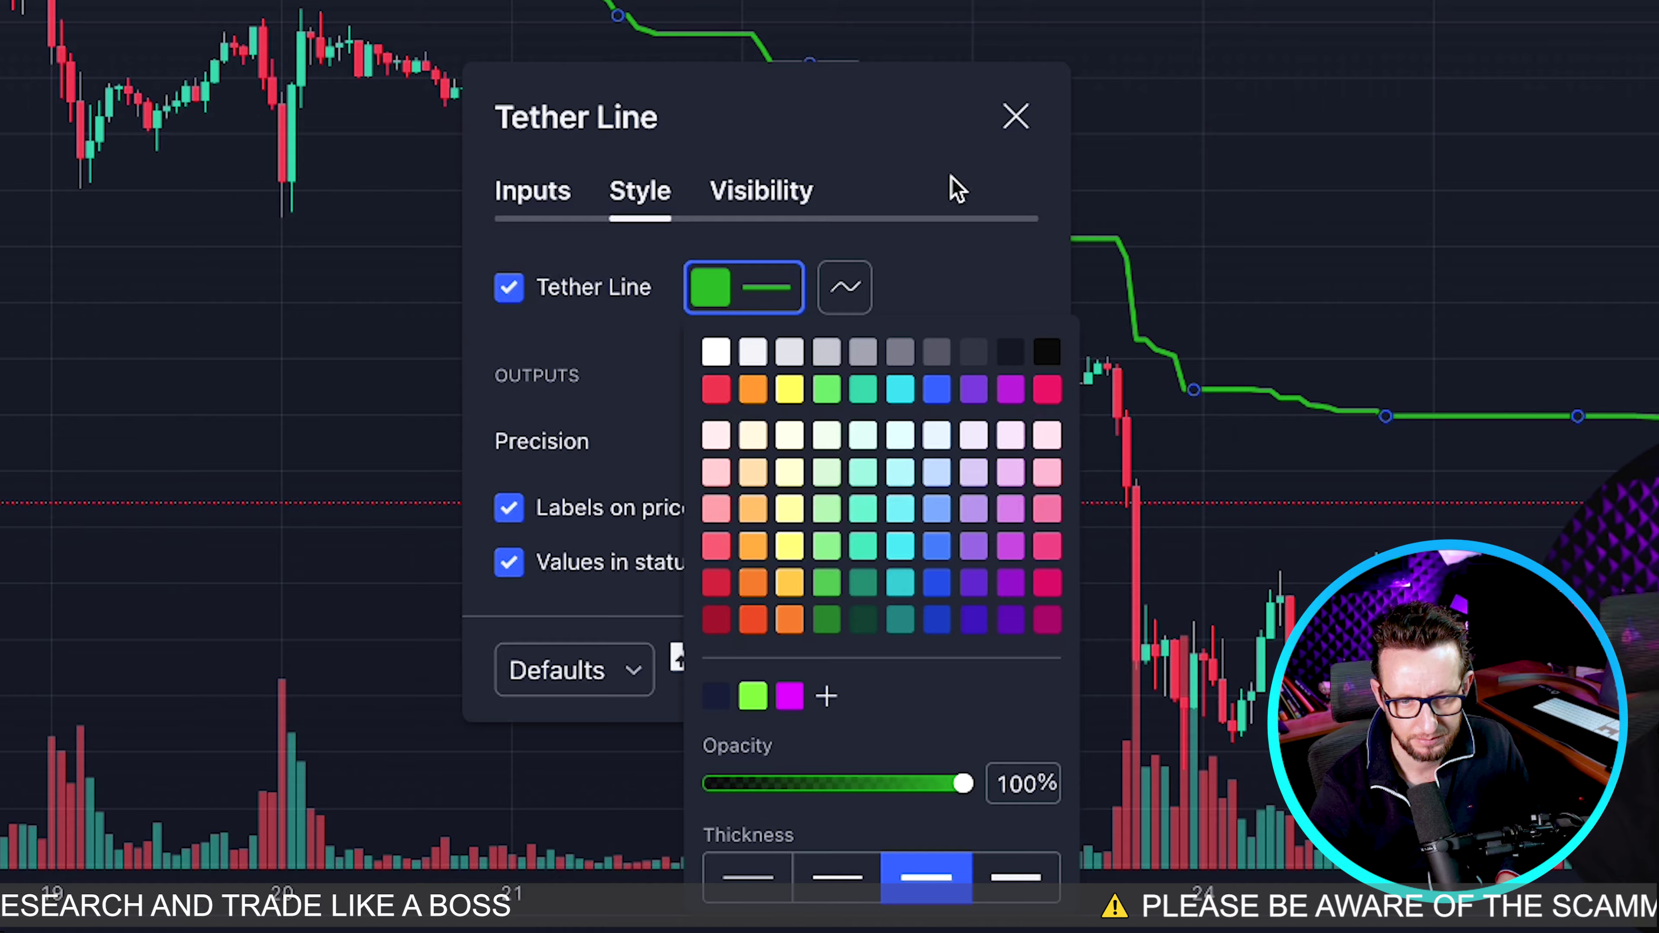
pyautogui.click(1015, 116)
pyautogui.scroll(5, 785, 511)
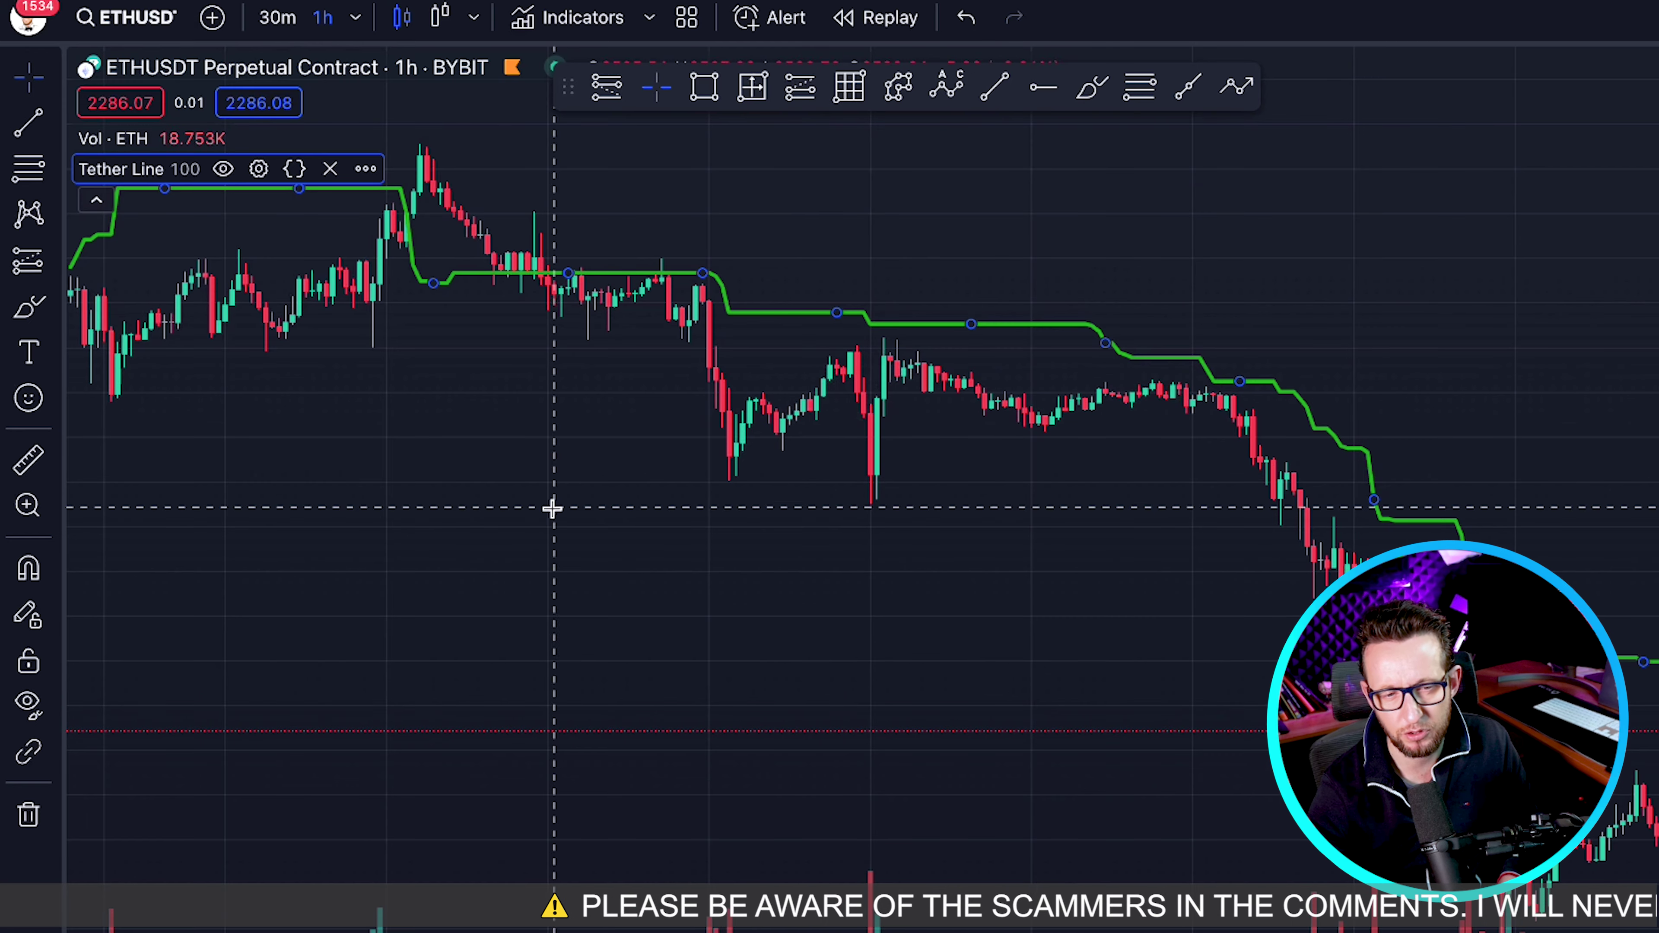
# Examine how price moves against the Tether Line over earlier dates and collapse the Pine Editor.
pyautogui.moveTo(552, 509); pyautogui.dragTo(803, 671)
pyautogui.moveTo(252, 382); pyautogui.dragTo(730, 582)
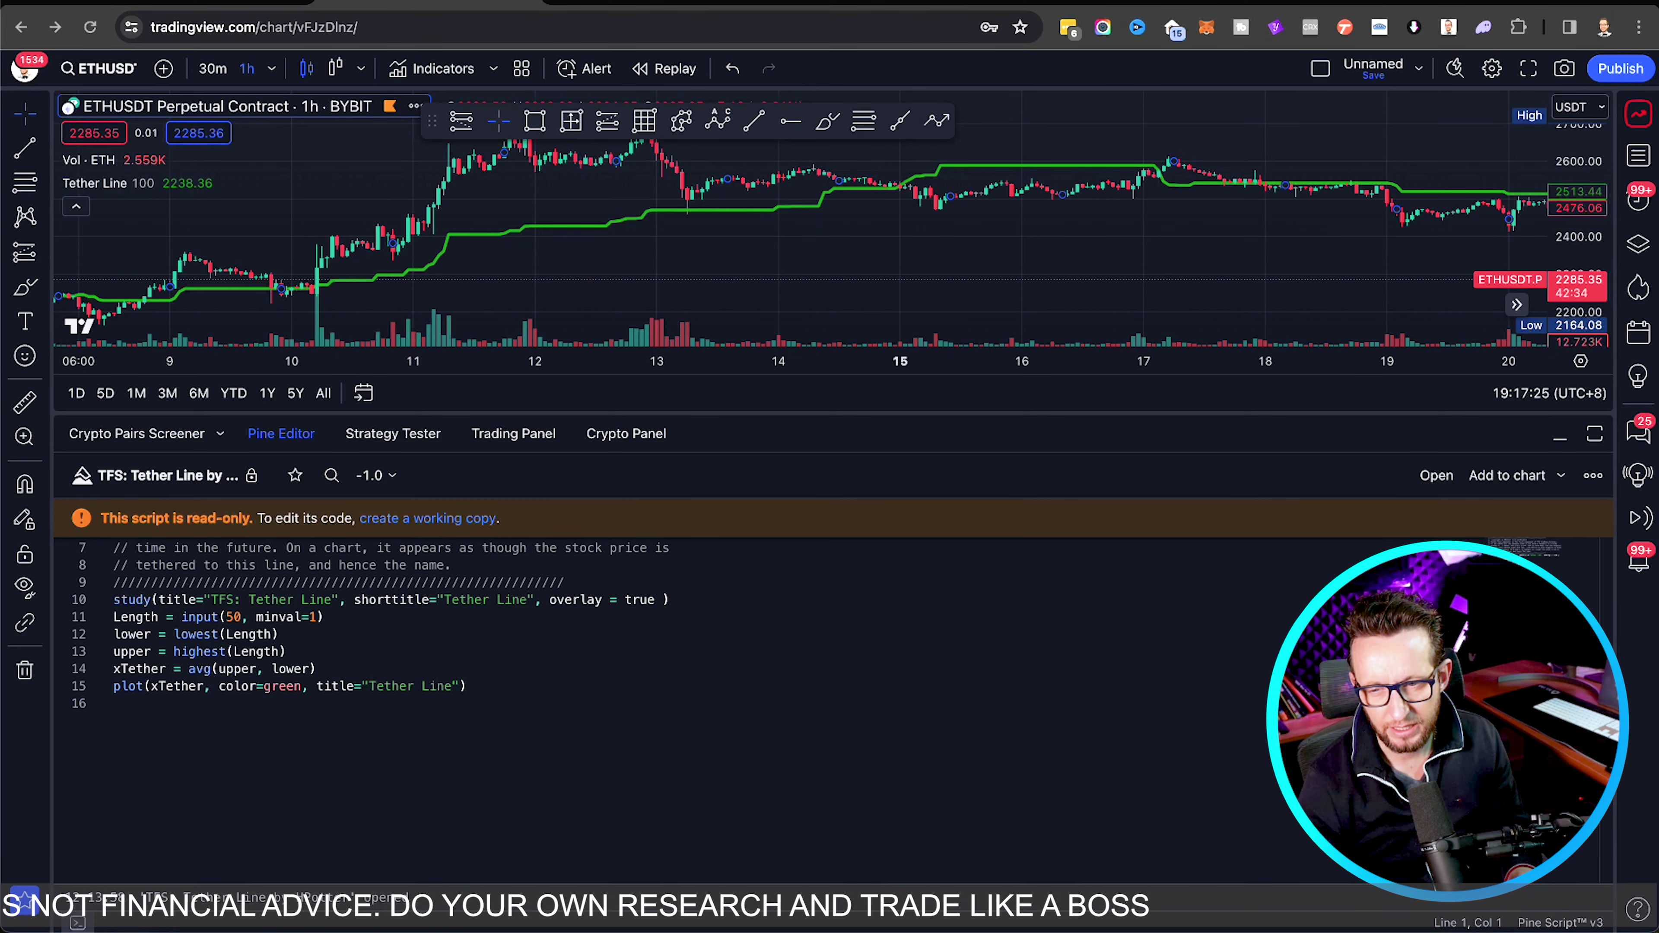
pyautogui.click(1559, 435)
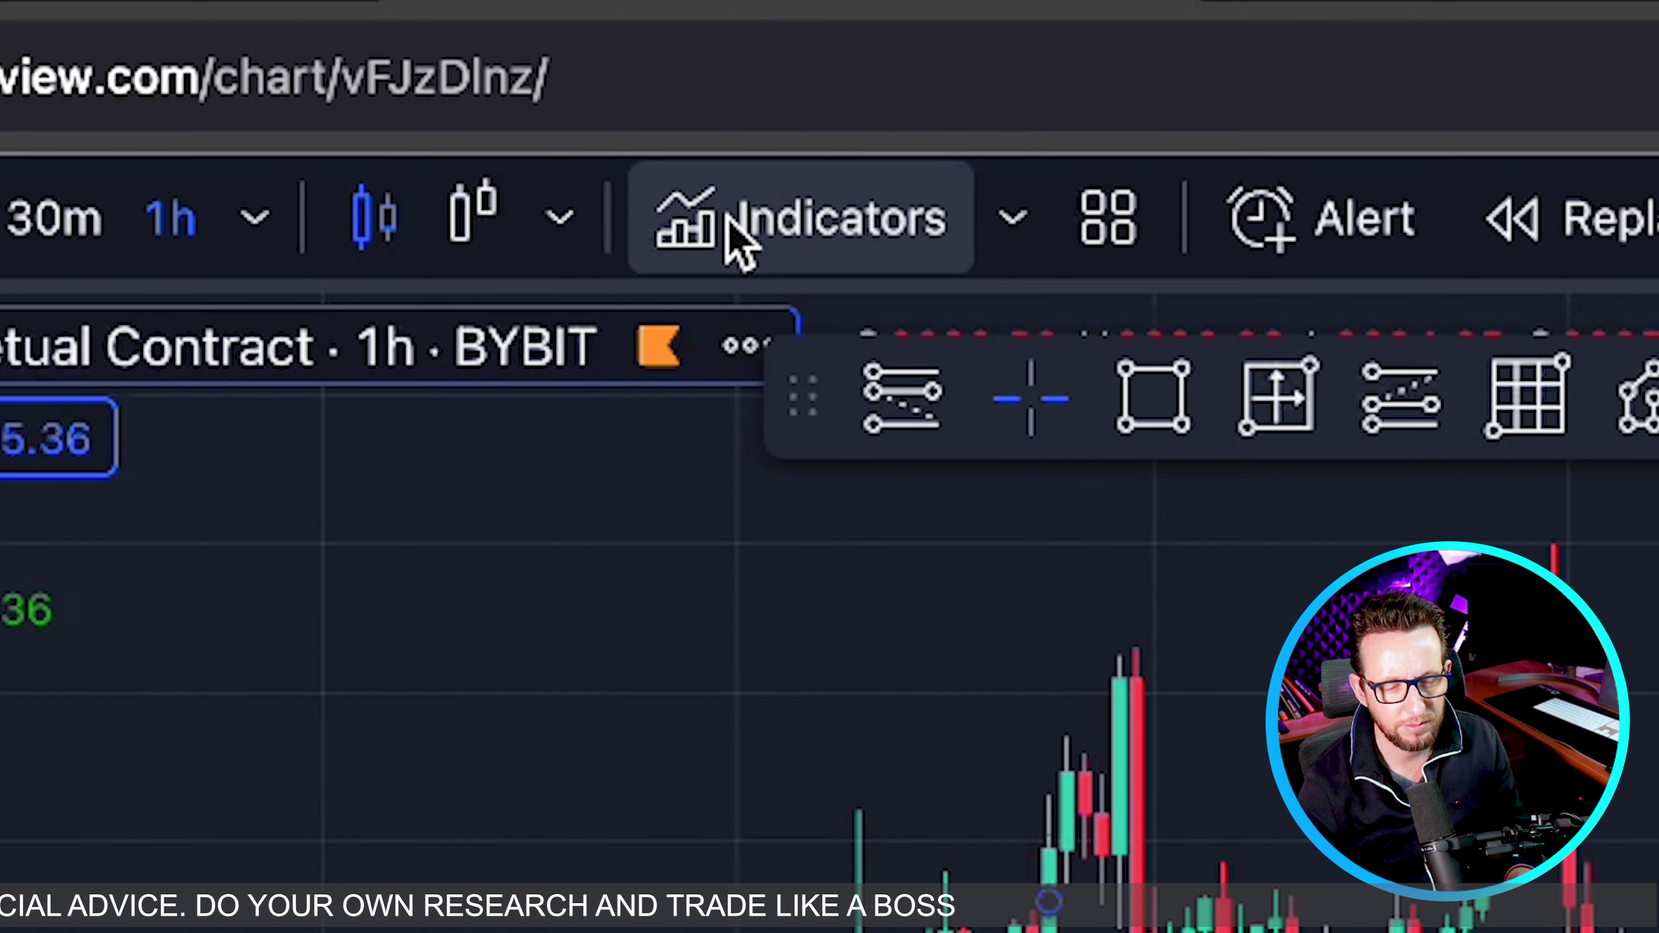
# Search the indicators for "Vortex Indicator" and add the community script Vortex Indicator with Thresholds Defined to the chart.
pyautogui.click(738, 229)
pyautogui.write('Vortex Indicator')
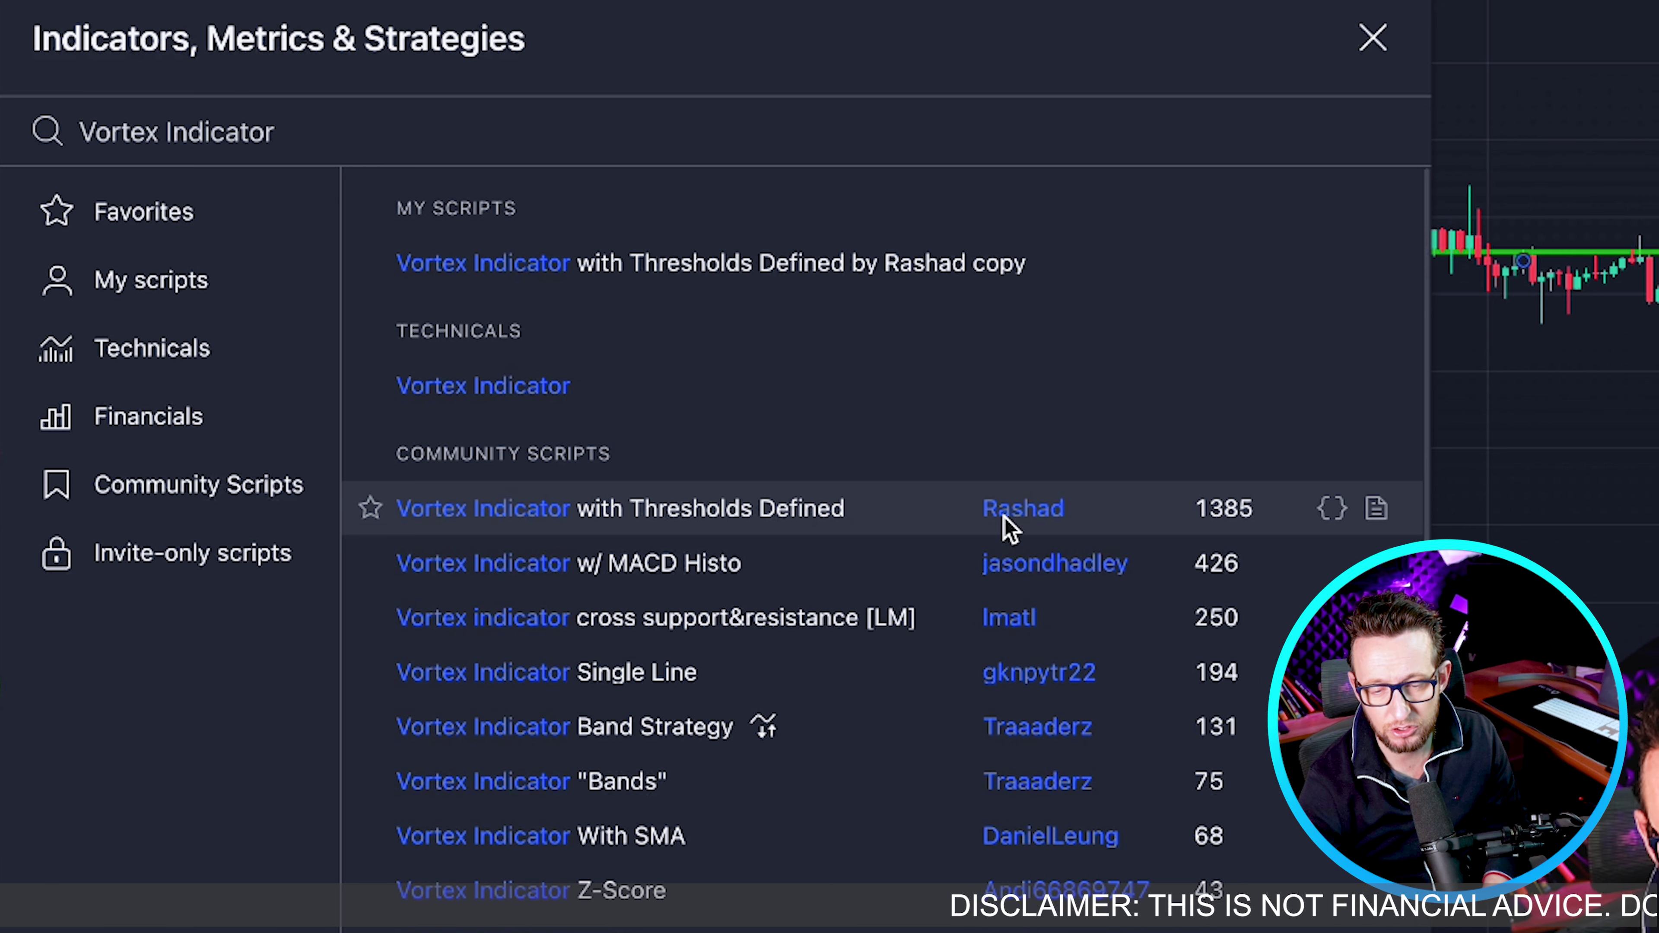
pyautogui.scroll(-1, 1022, 530)
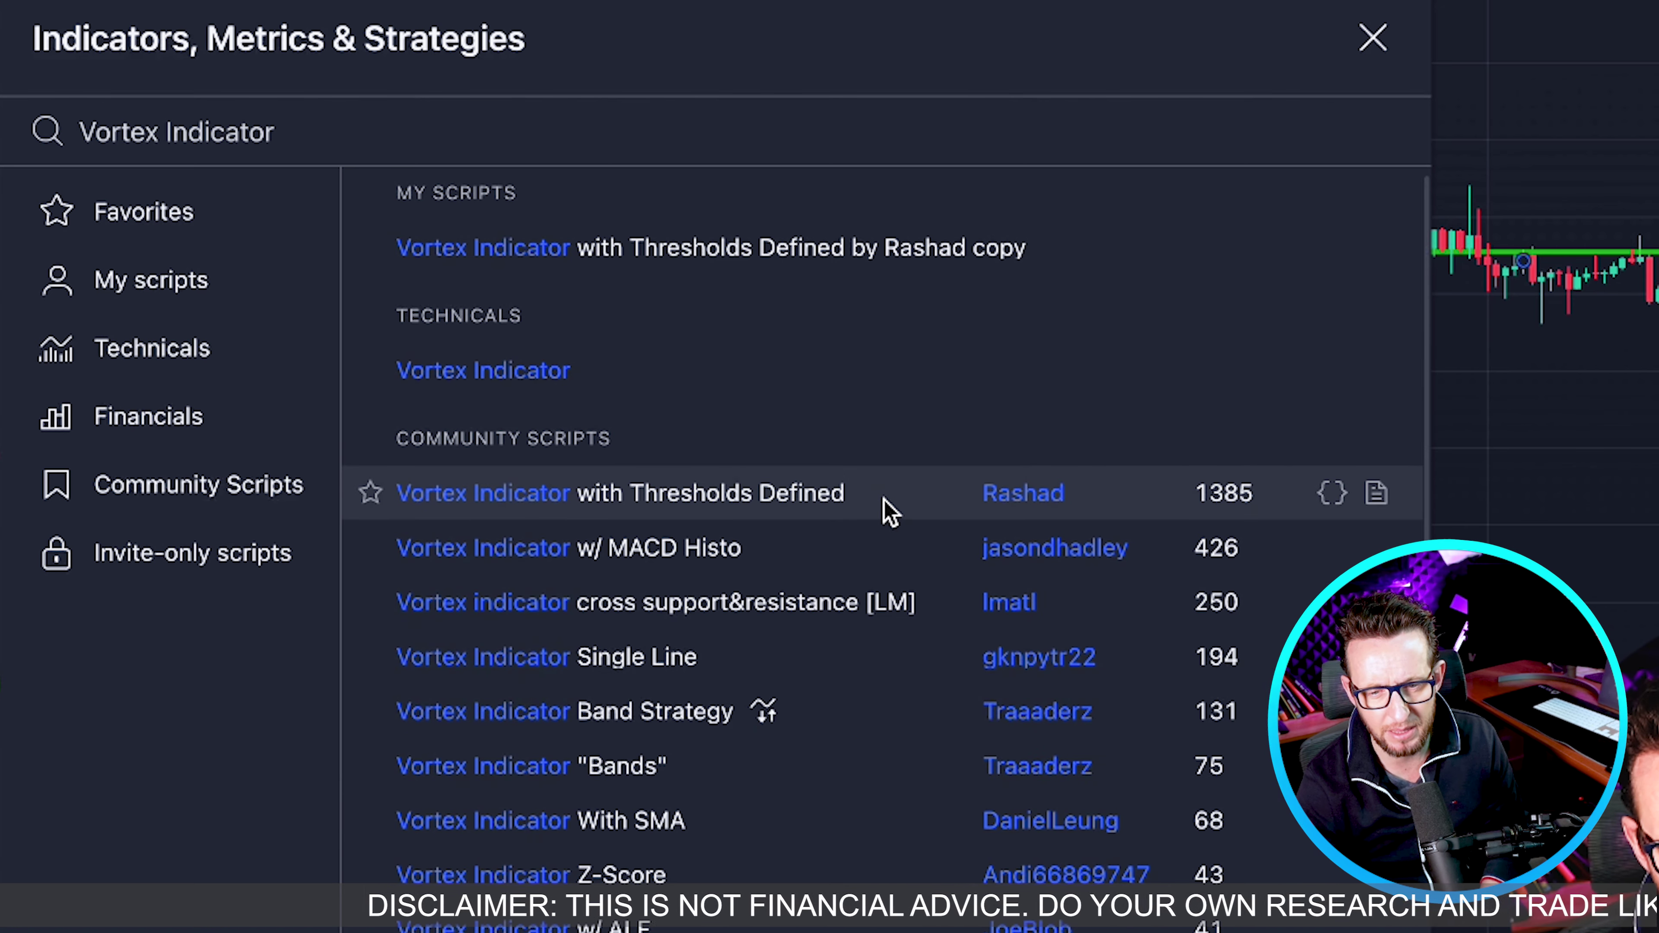
pyautogui.click(889, 513)
pyautogui.click(1372, 37)
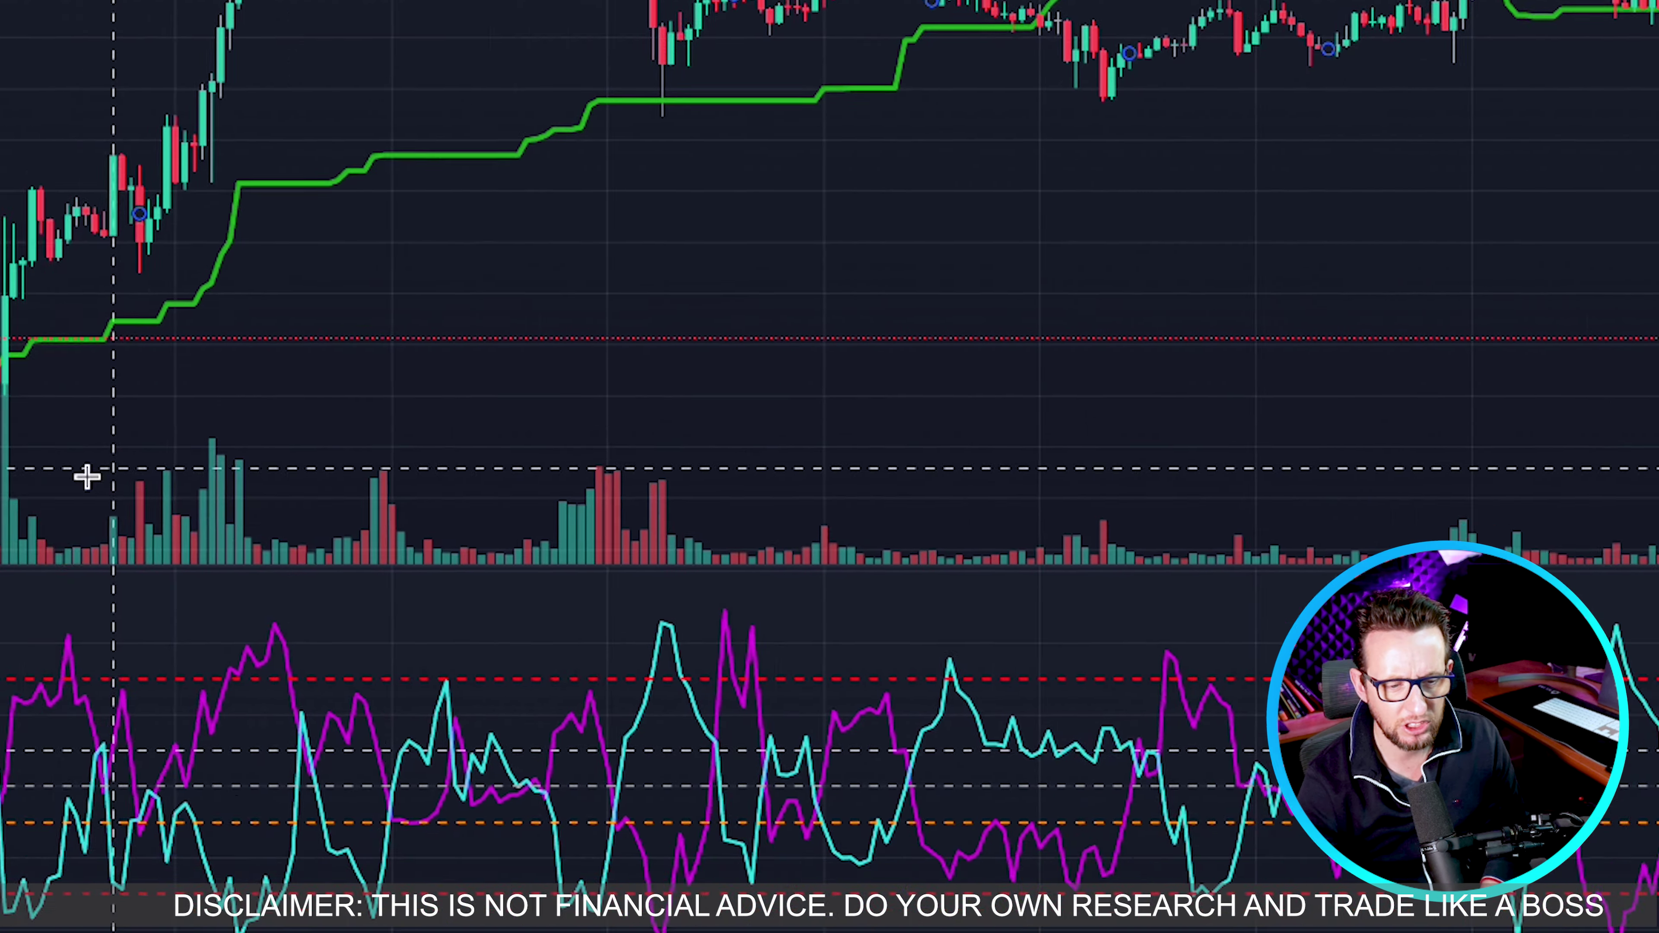
# Restyle the Vortex Indicator's plots, making VI + a thicker light green line and VI - a red line.
pyautogui.moveTo(100, 371)
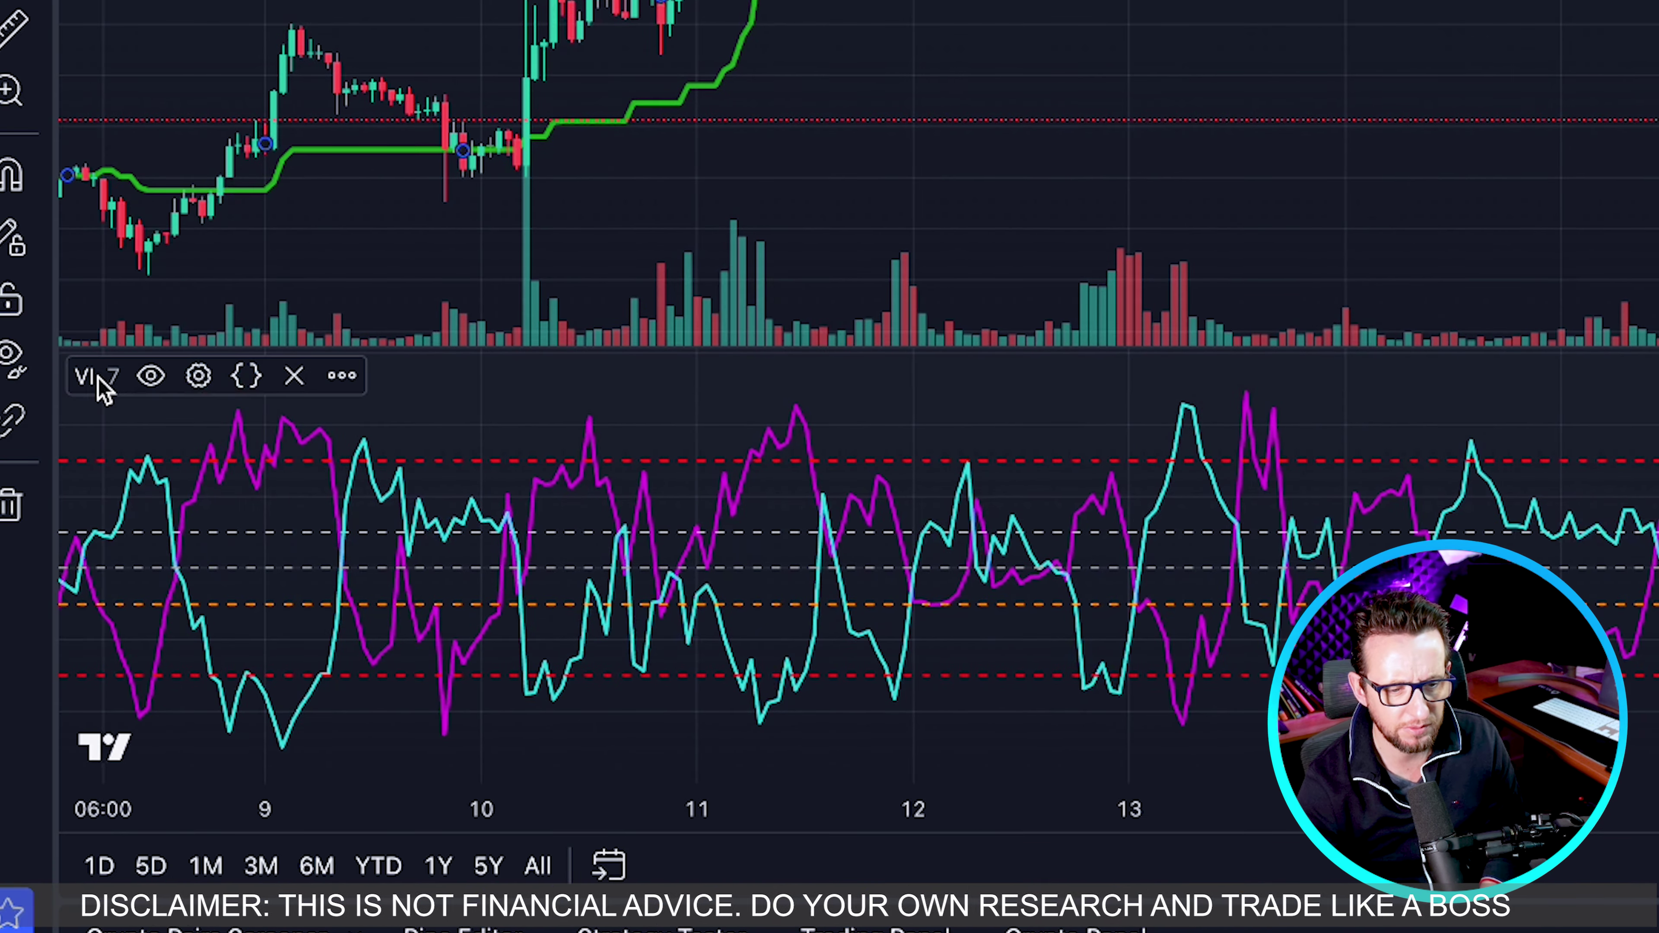
pyautogui.click(201, 383)
pyautogui.click(754, 193)
pyautogui.click(859, 281)
pyautogui.moveTo(908, 651); pyautogui.dragTo(992, 652)
pyautogui.click(754, 268)
pyautogui.click(759, 359)
pyautogui.click(693, 458)
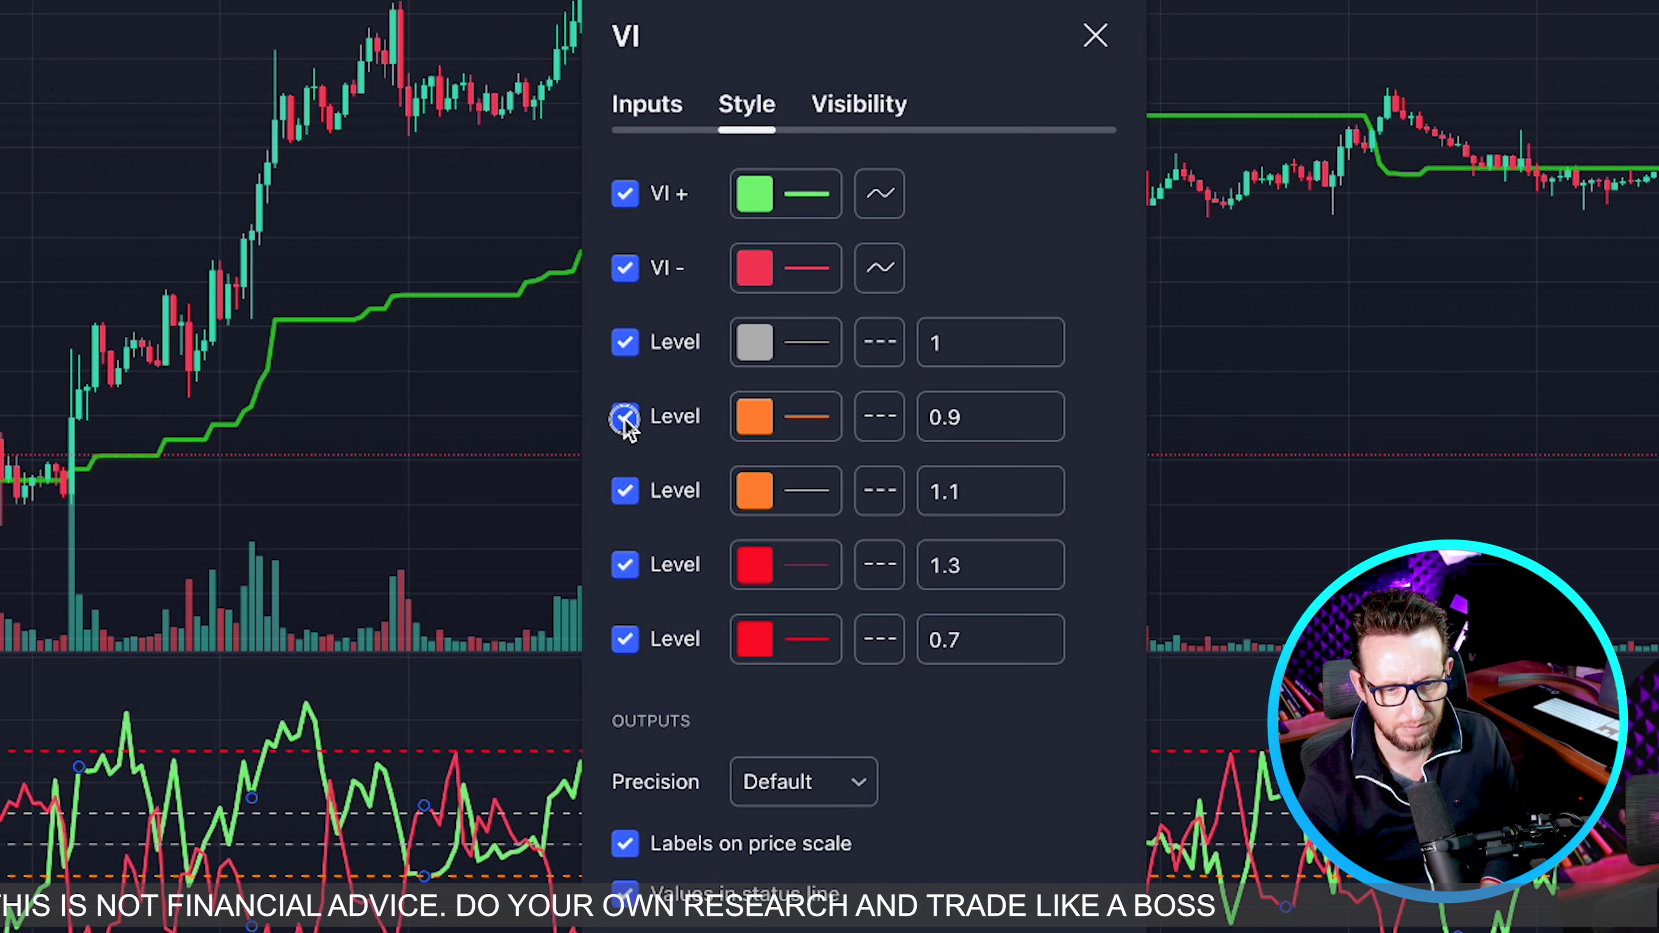
# Hide the Vortex Indicator's 0.9 and 1.1 levels and make its 1.3 and 0.7 levels thick white dashed lines.
pyautogui.click(625, 416)
pyautogui.click(625, 491)
pyautogui.click(755, 564)
pyautogui.click(759, 624)
pyautogui.click(777, 672)
pyautogui.click(754, 639)
pyautogui.click(759, 676)
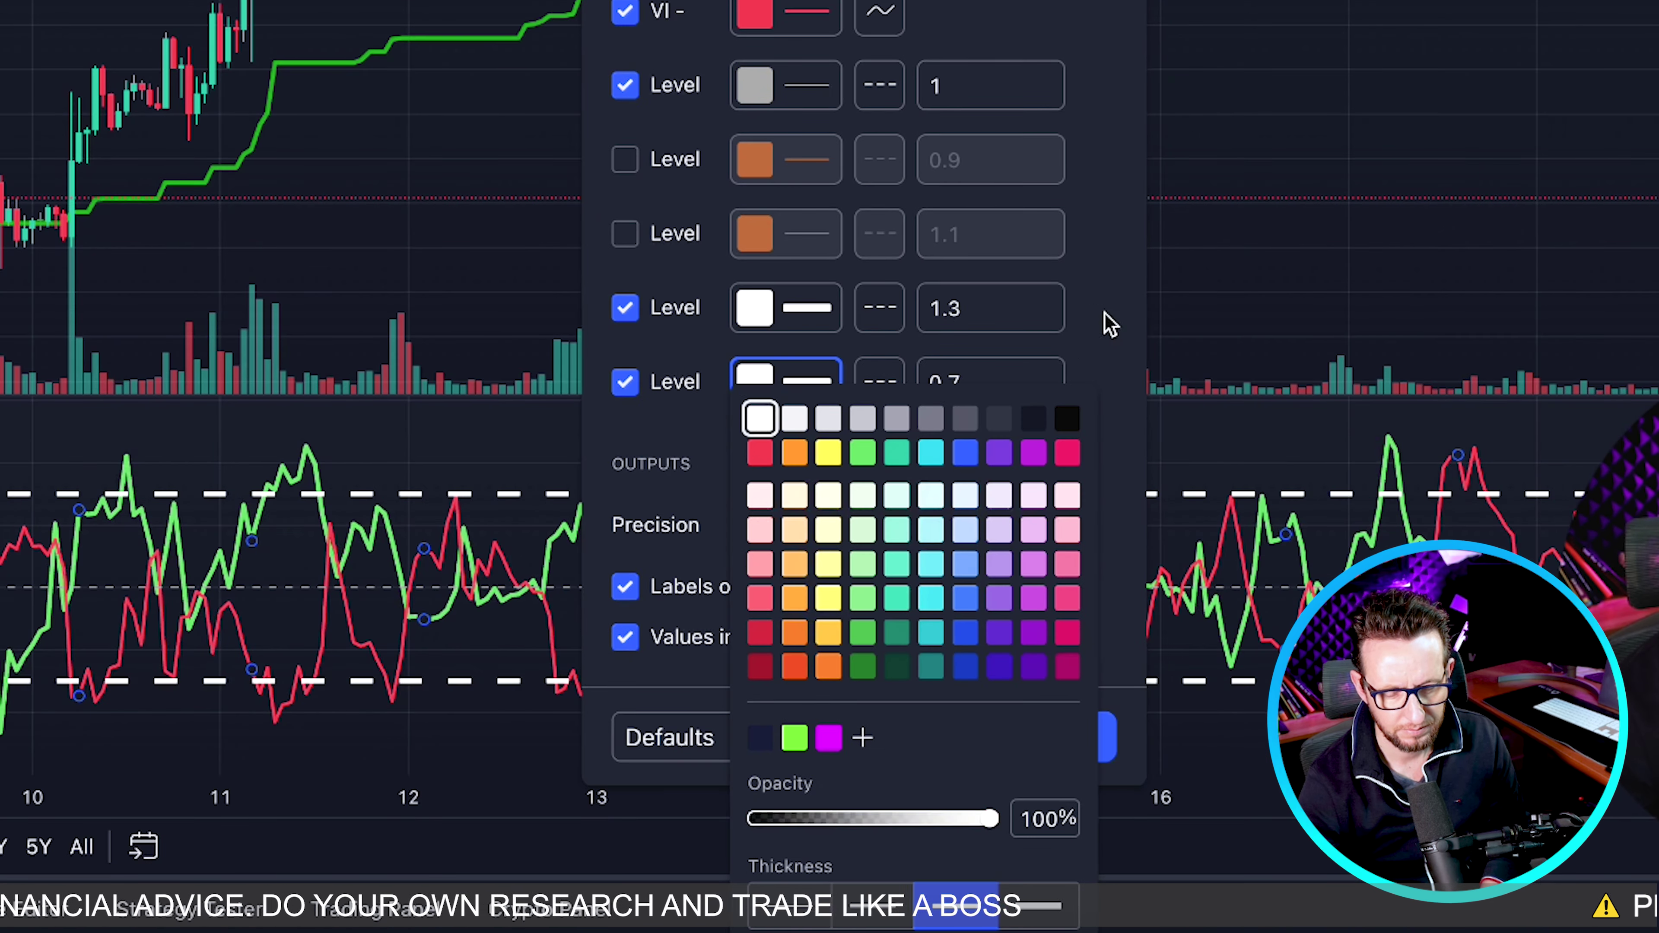
pyautogui.click(1107, 737)
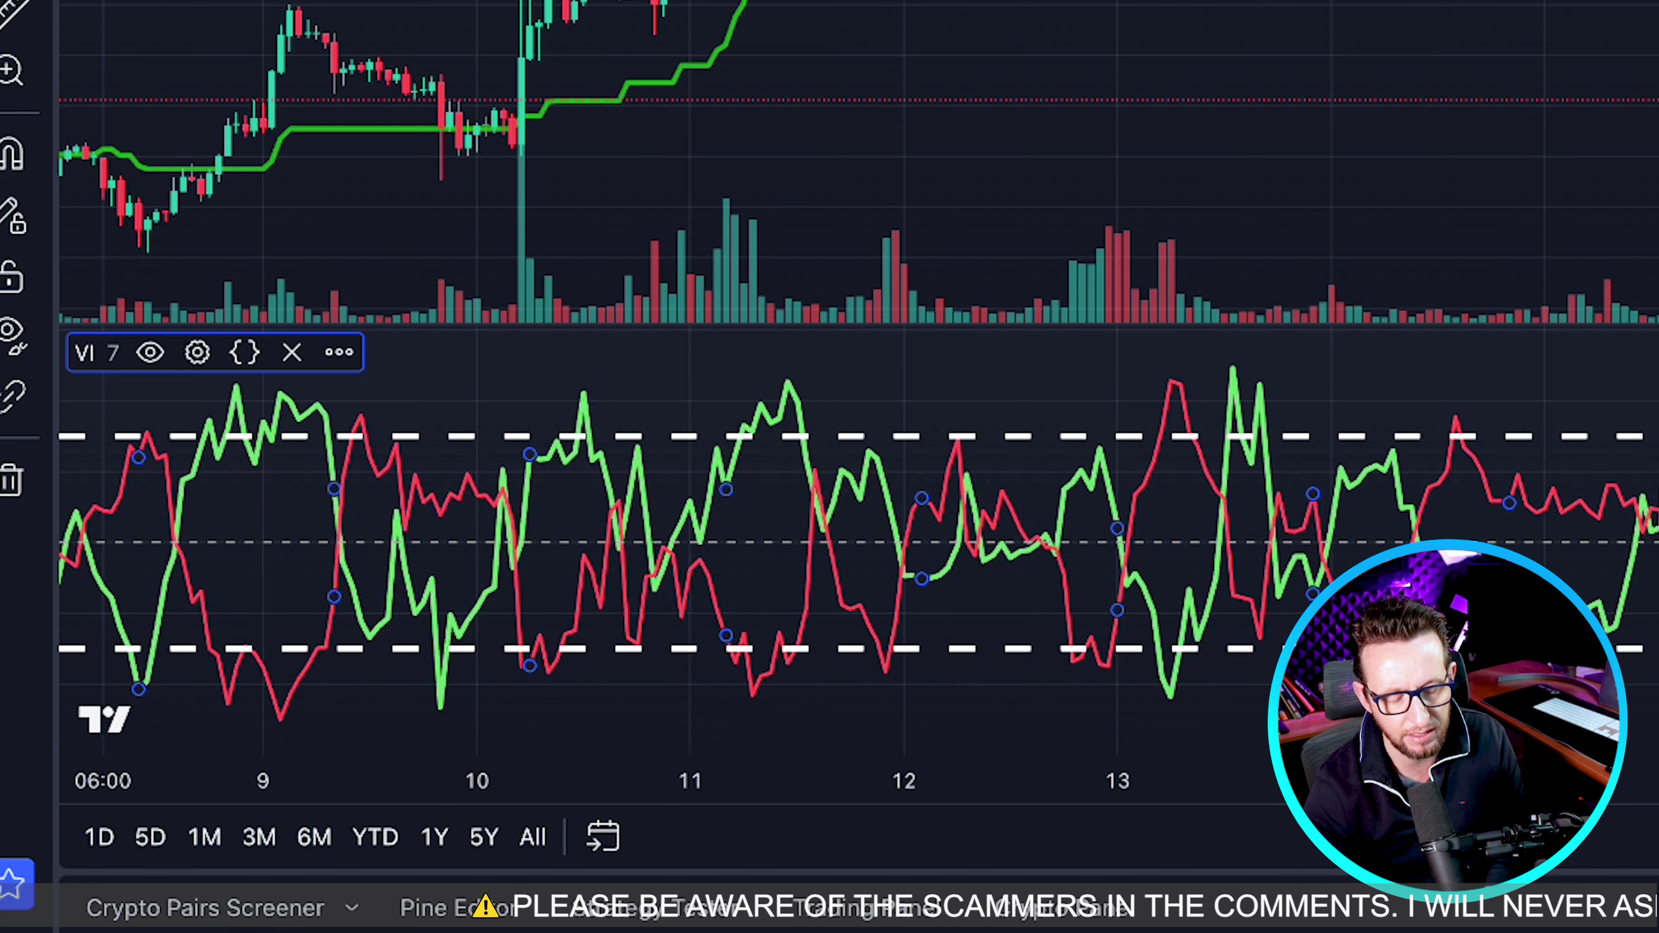
# Open the Vortex Indicator's source code and examine its period input, VI calculations and threshold levels.
pyautogui.moveTo(784, 196); pyautogui.dragTo(947, 196)
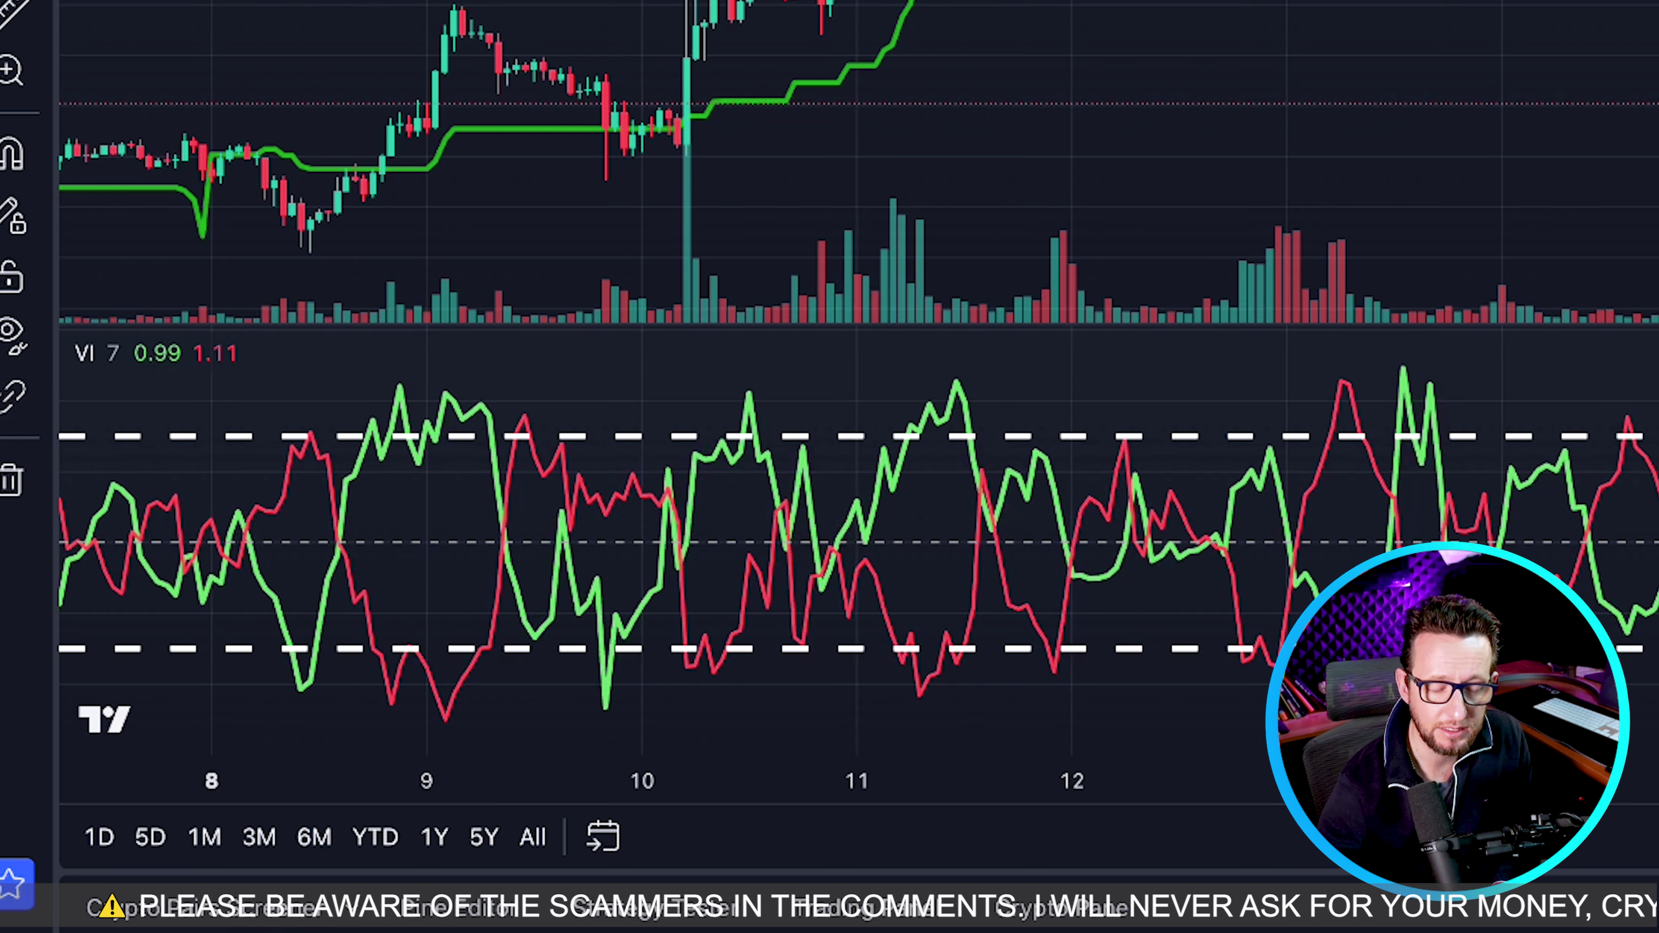
pyautogui.moveTo(220, 366)
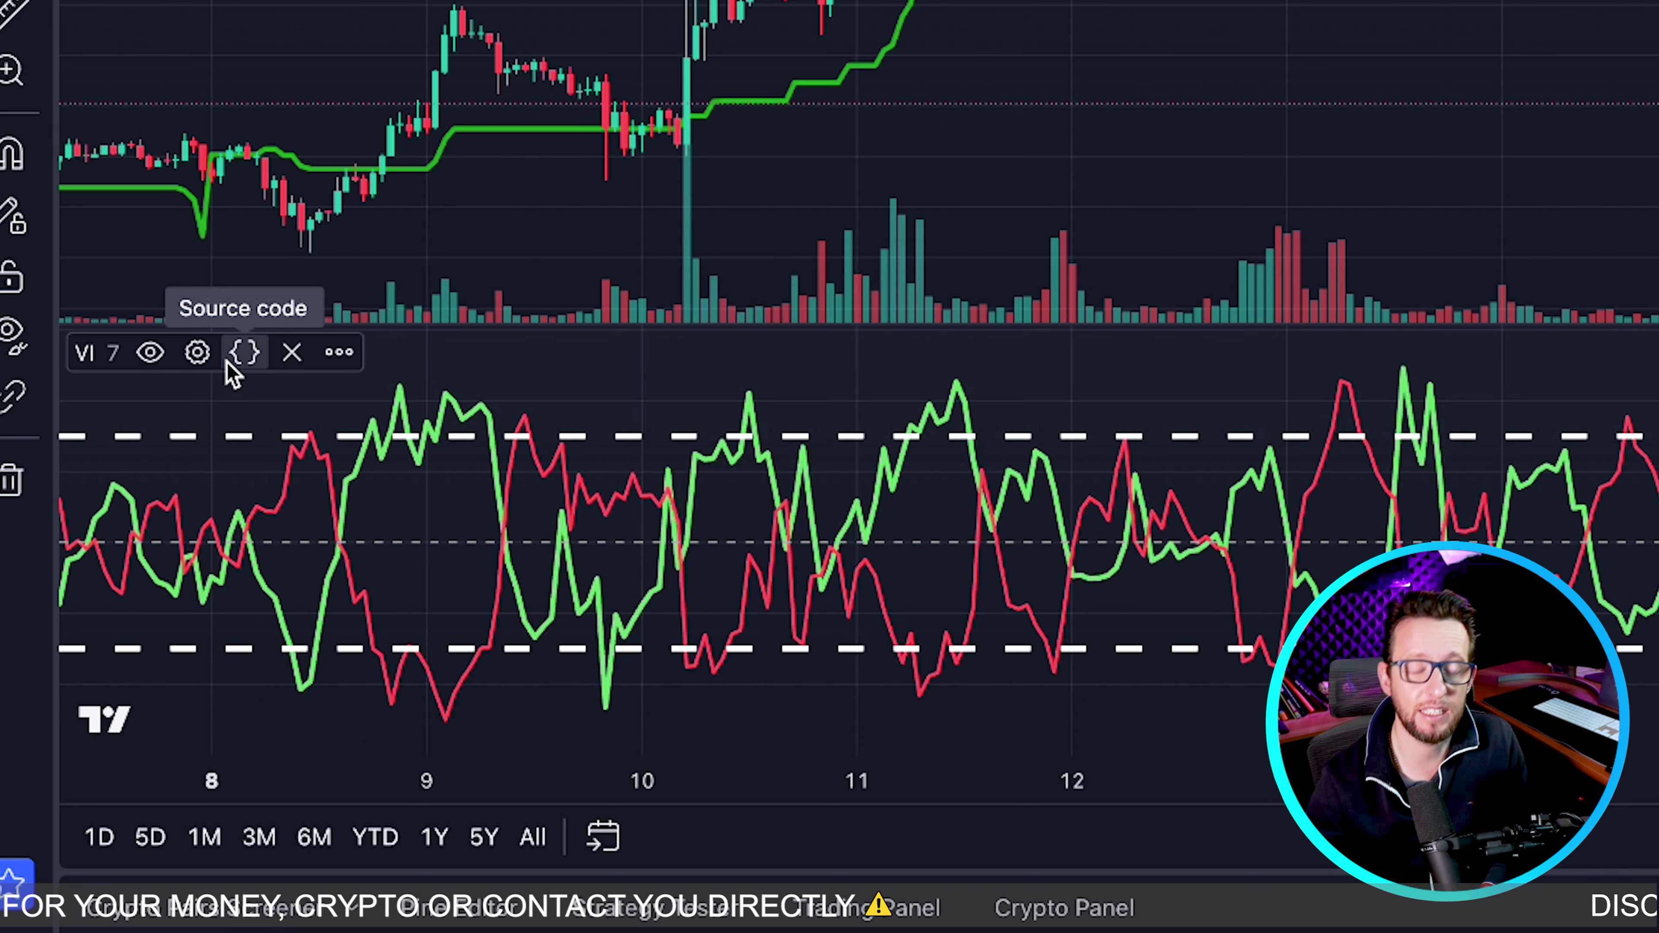
pyautogui.click(243, 353)
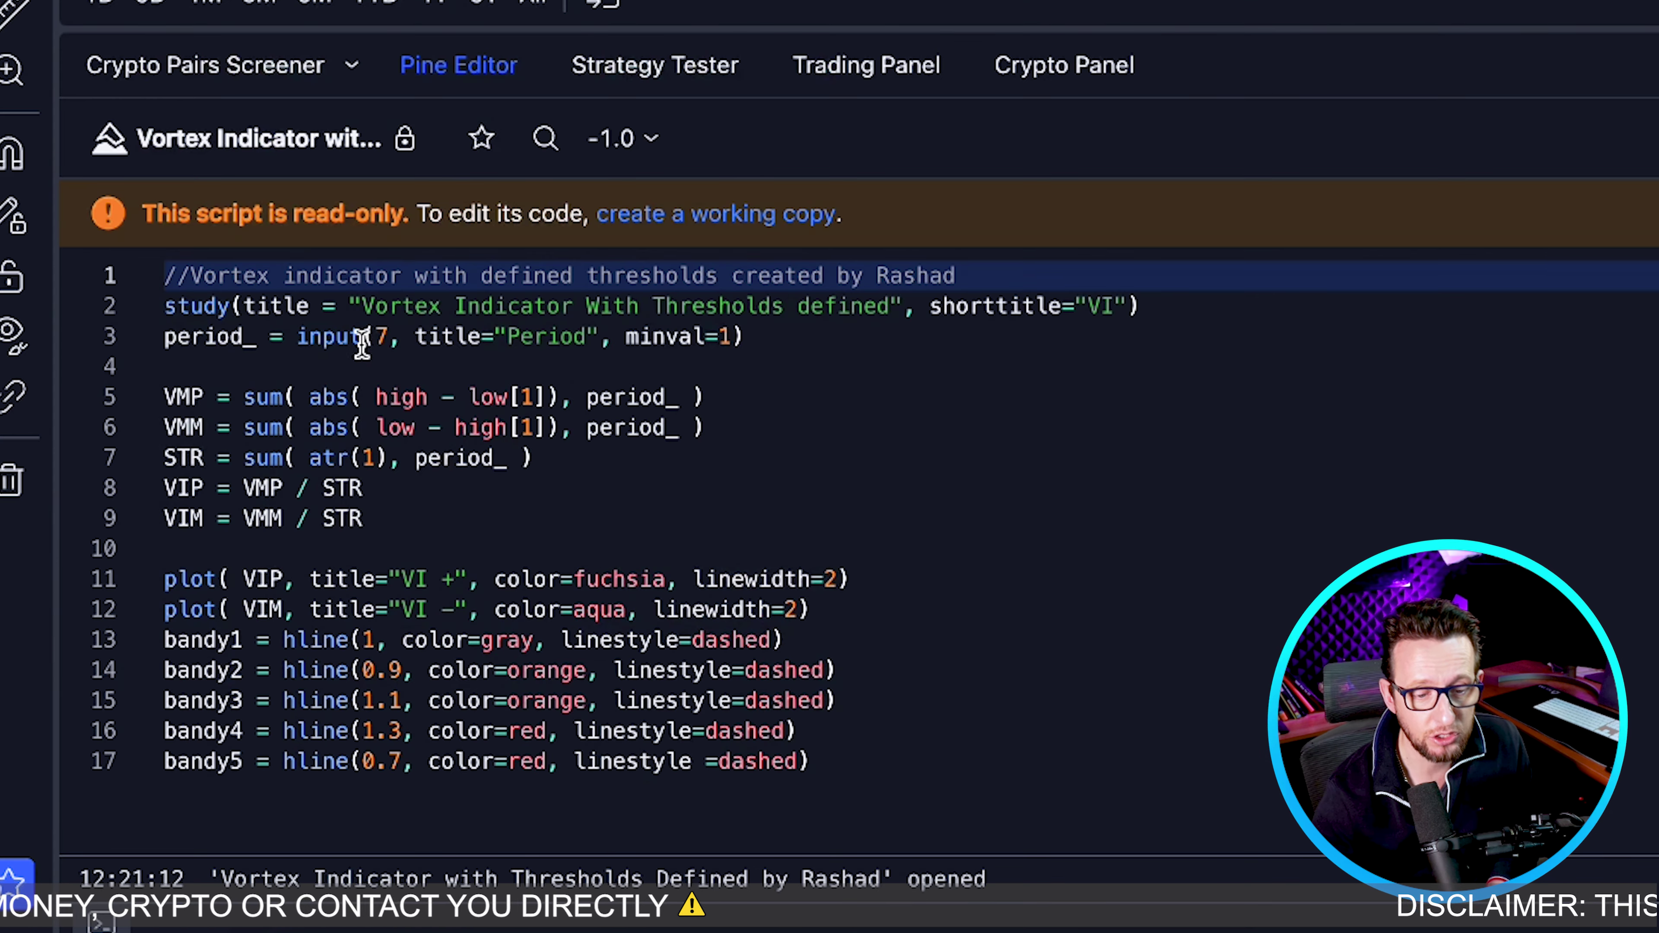
pyautogui.click(575, 503)
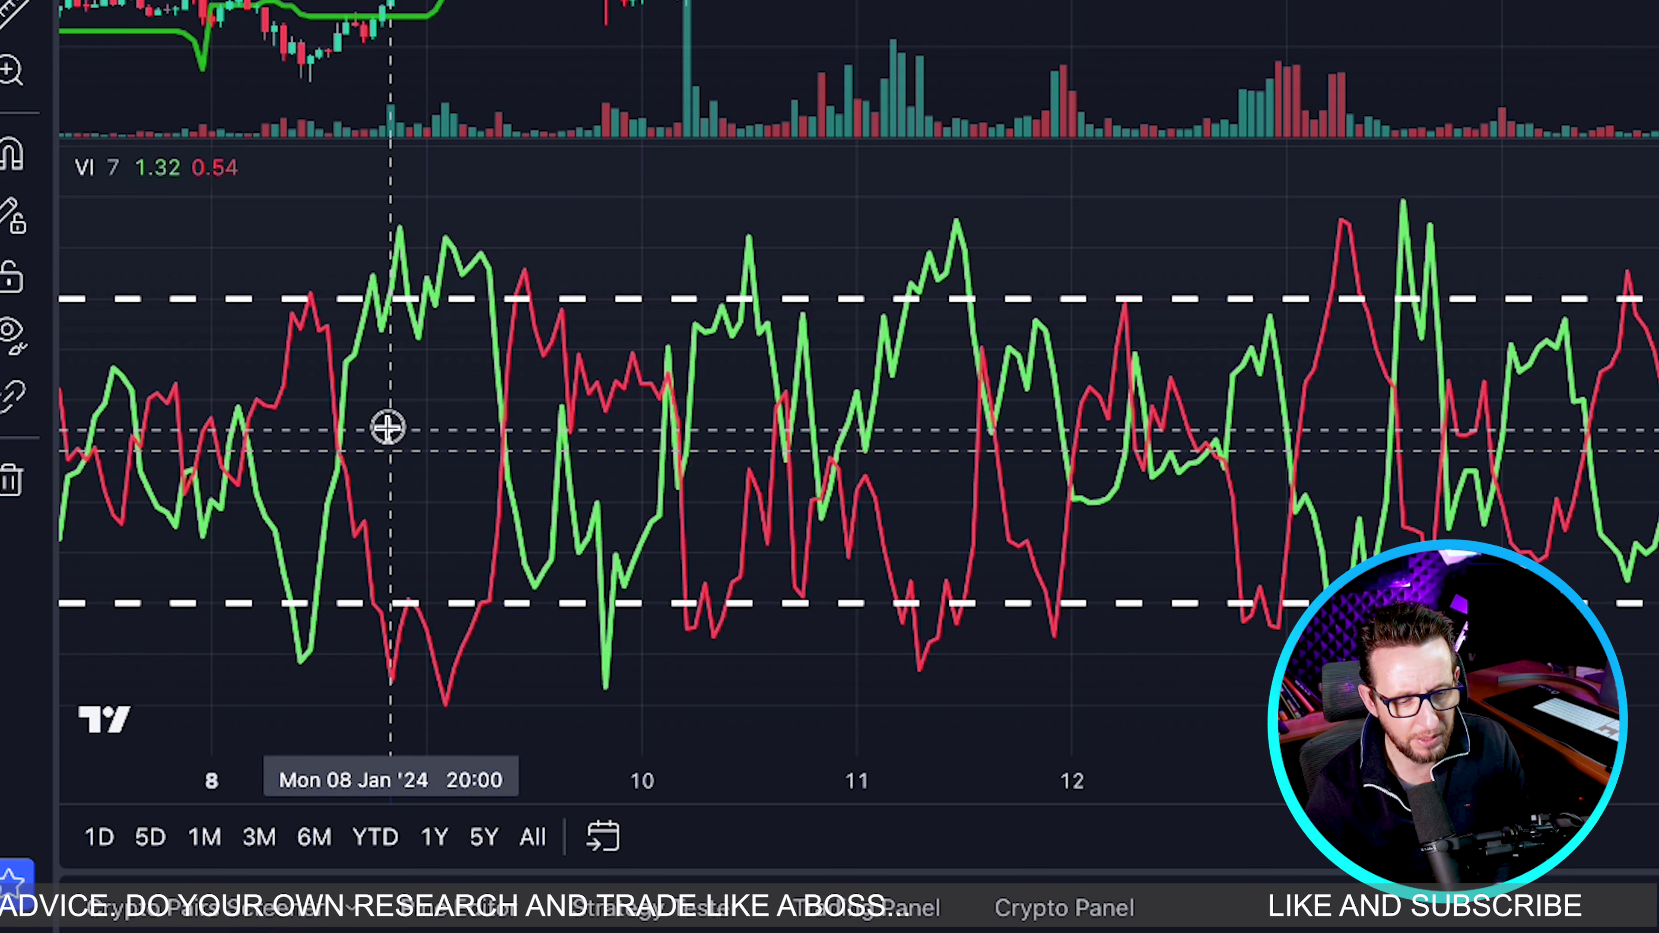
# Circle the crossing of the green and red VI lines between 8 and 9 January with a freehand brush stroke.
pyautogui.moveTo(333, 408)
pyautogui.mouseDown()
pyautogui.moveTo(326, 482)
pyautogui.moveTo(396, 463)
pyautogui.moveTo(392, 429)
pyautogui.mouseUp()
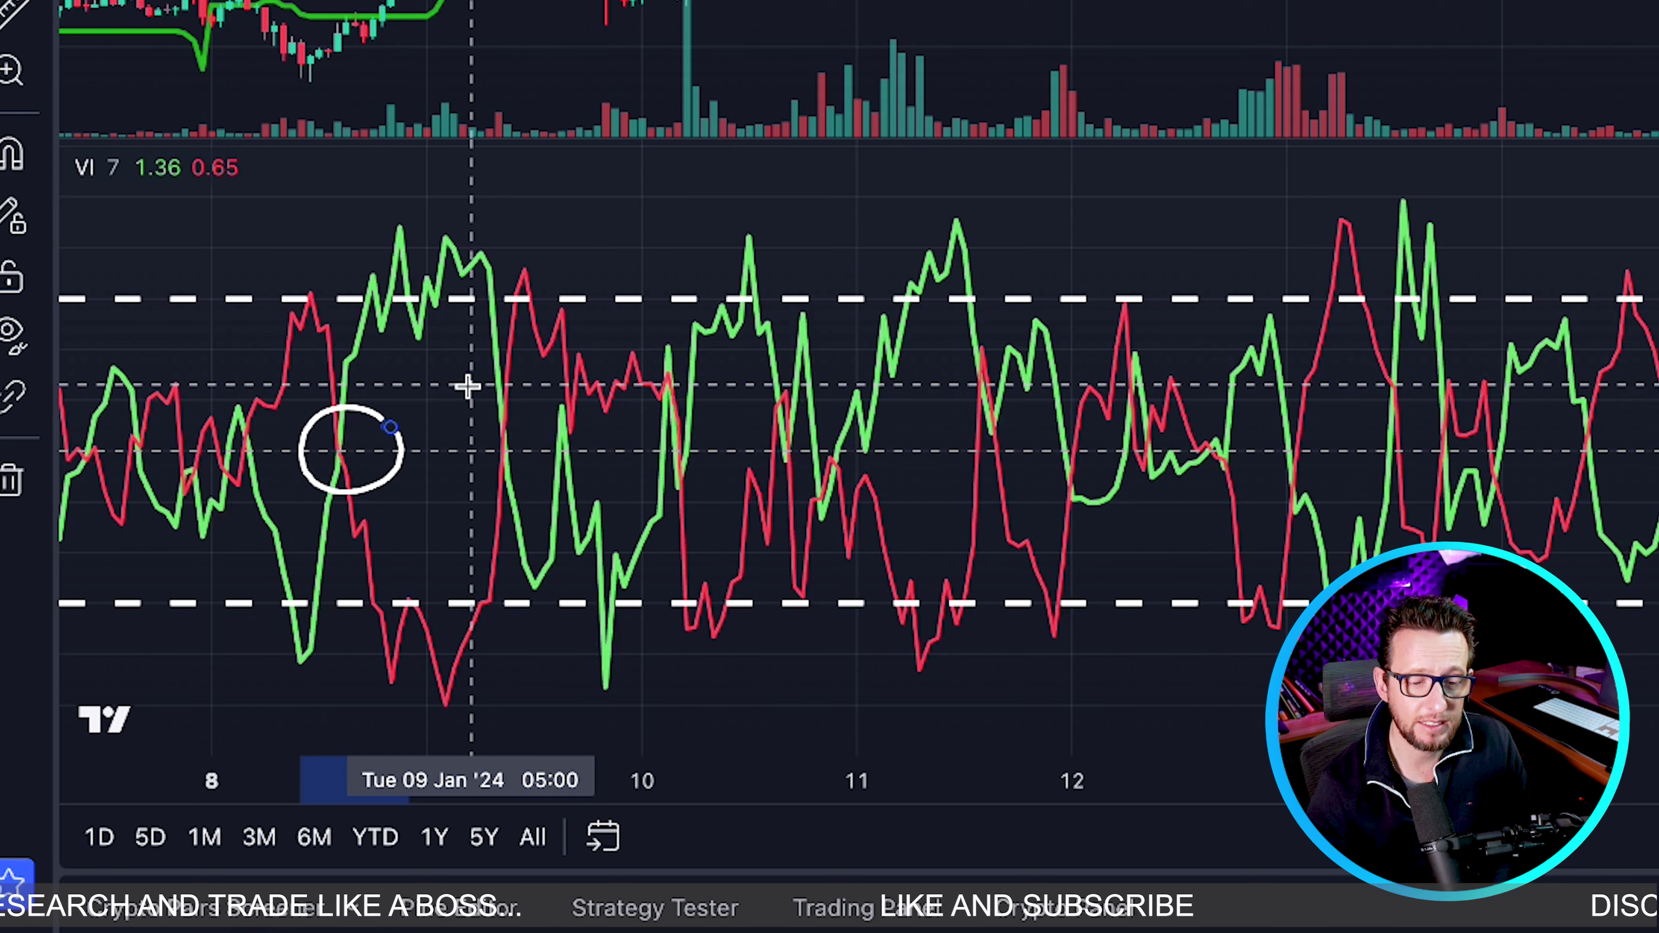
# Circle the VI + peak above the upper dashed level and the VI - trough below the lower one between 8 and 9 January.
pyautogui.moveTo(413, 222)
pyautogui.mouseDown()
pyautogui.moveTo(351, 242)
pyautogui.moveTo(373, 297)
pyautogui.moveTo(437, 274)
pyautogui.moveTo(404, 220)
pyautogui.mouseUp()
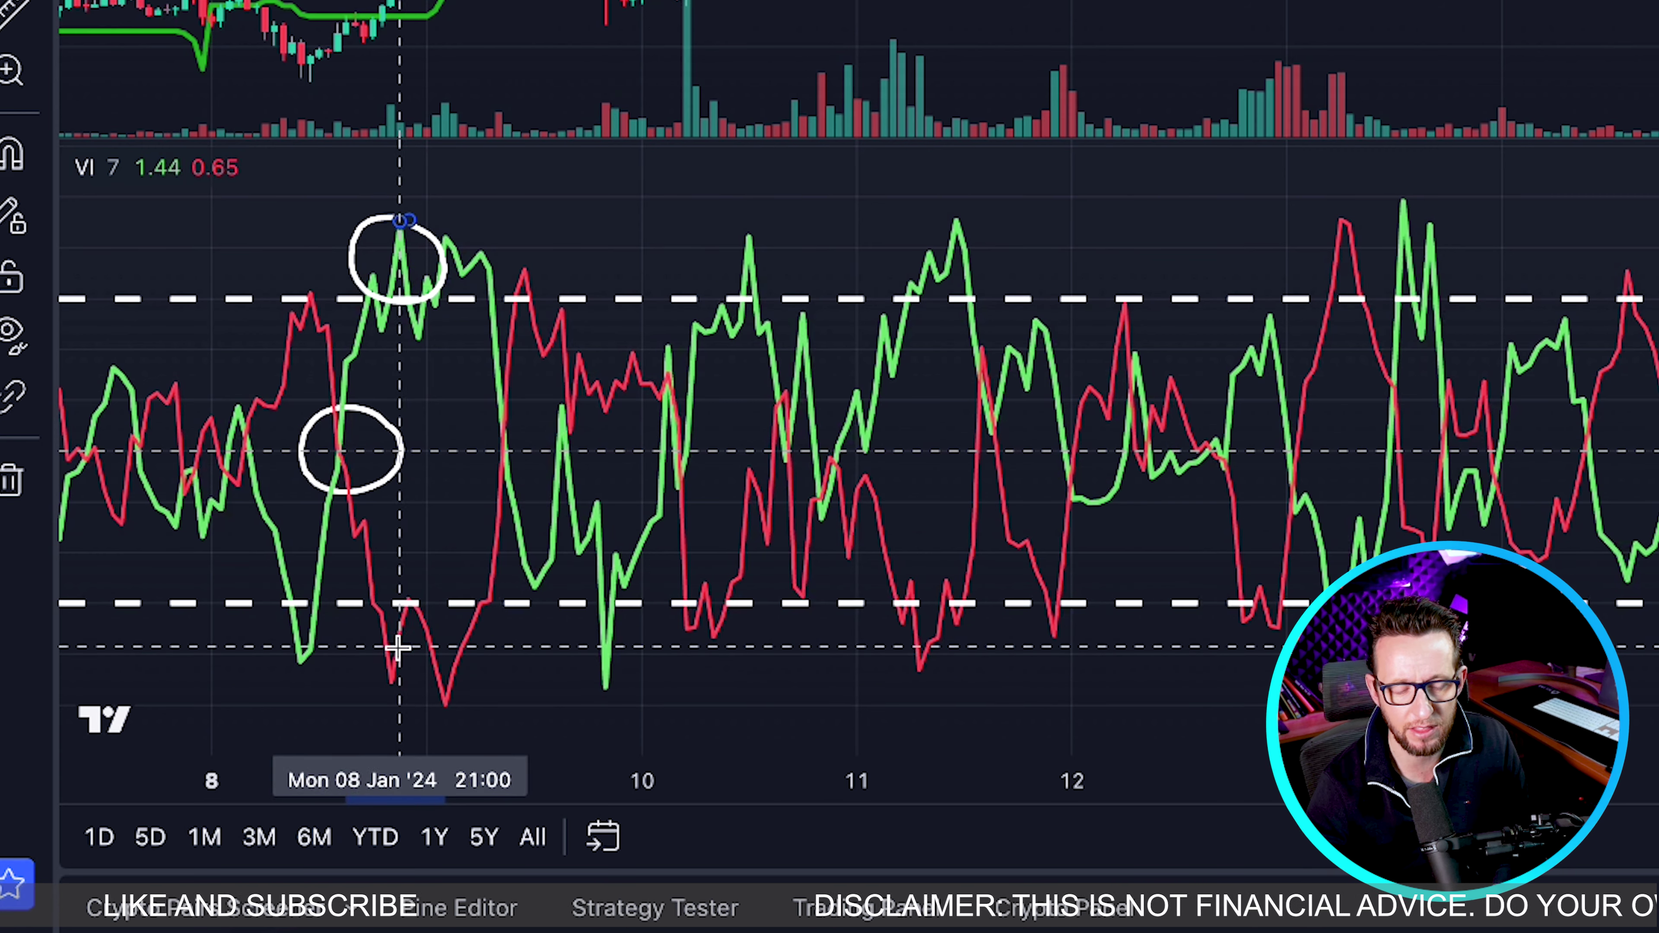
pyautogui.moveTo(401, 635)
pyautogui.mouseDown()
pyautogui.moveTo(361, 653)
pyautogui.moveTo(385, 705)
pyautogui.moveTo(415, 677)
pyautogui.moveTo(399, 638)
pyautogui.mouseUp()
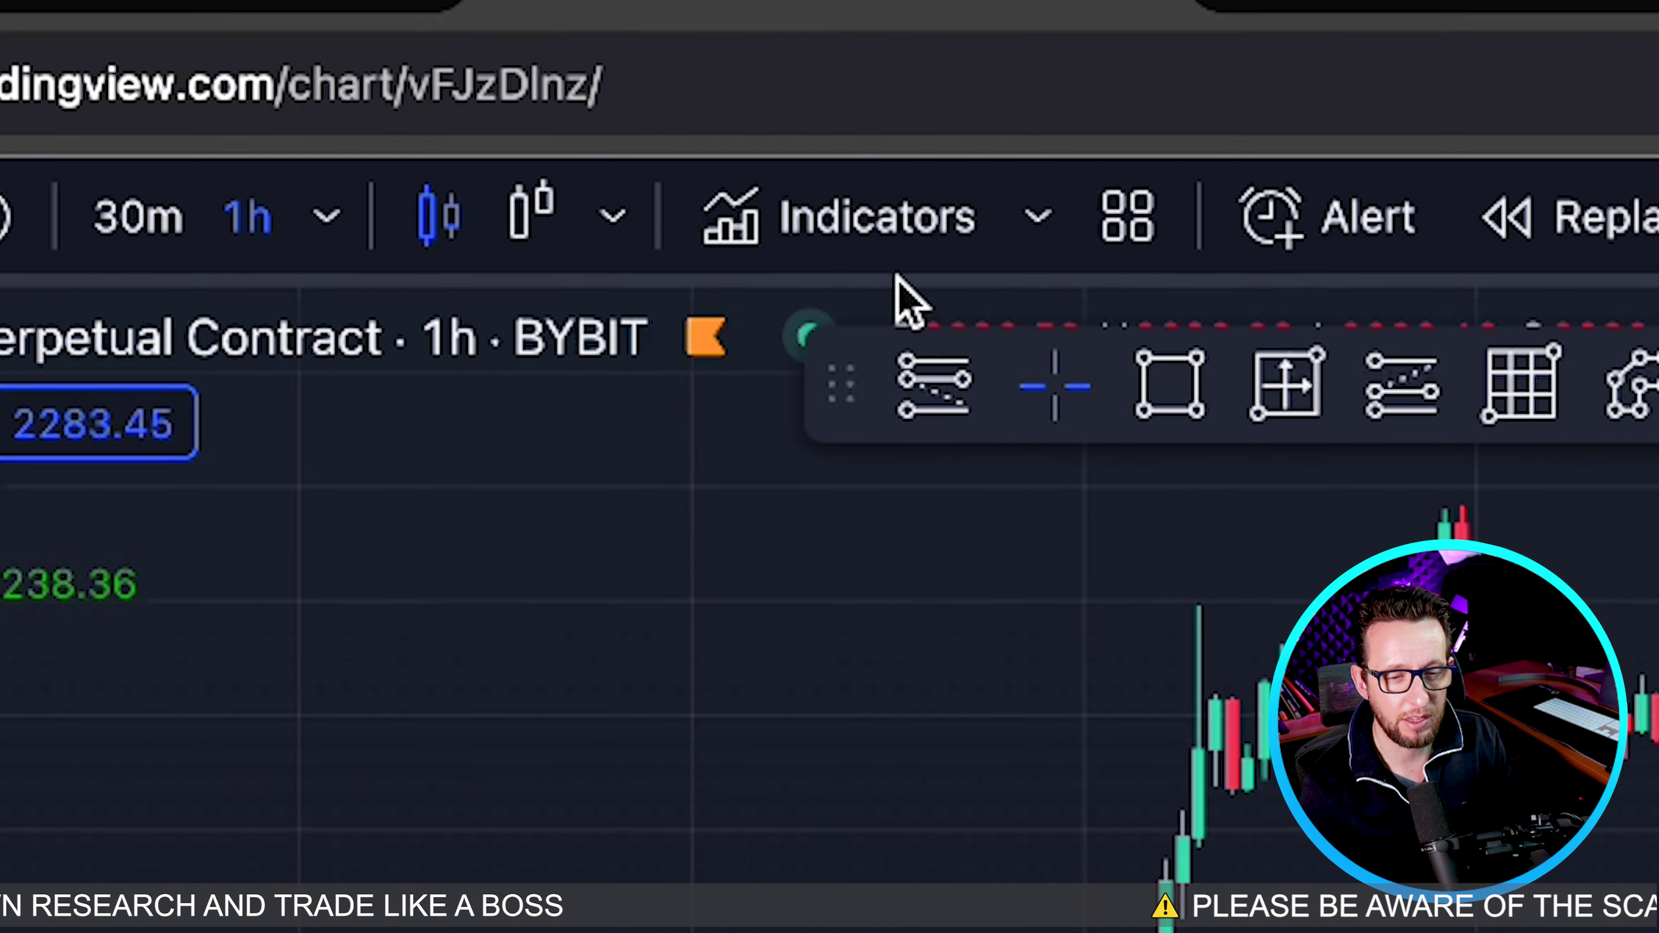
# Add the saved [blackcat] L1 Larry Williams VixFix Indicator script to the chart.
pyautogui.click(444, 70)
pyautogui.write('VixFix')
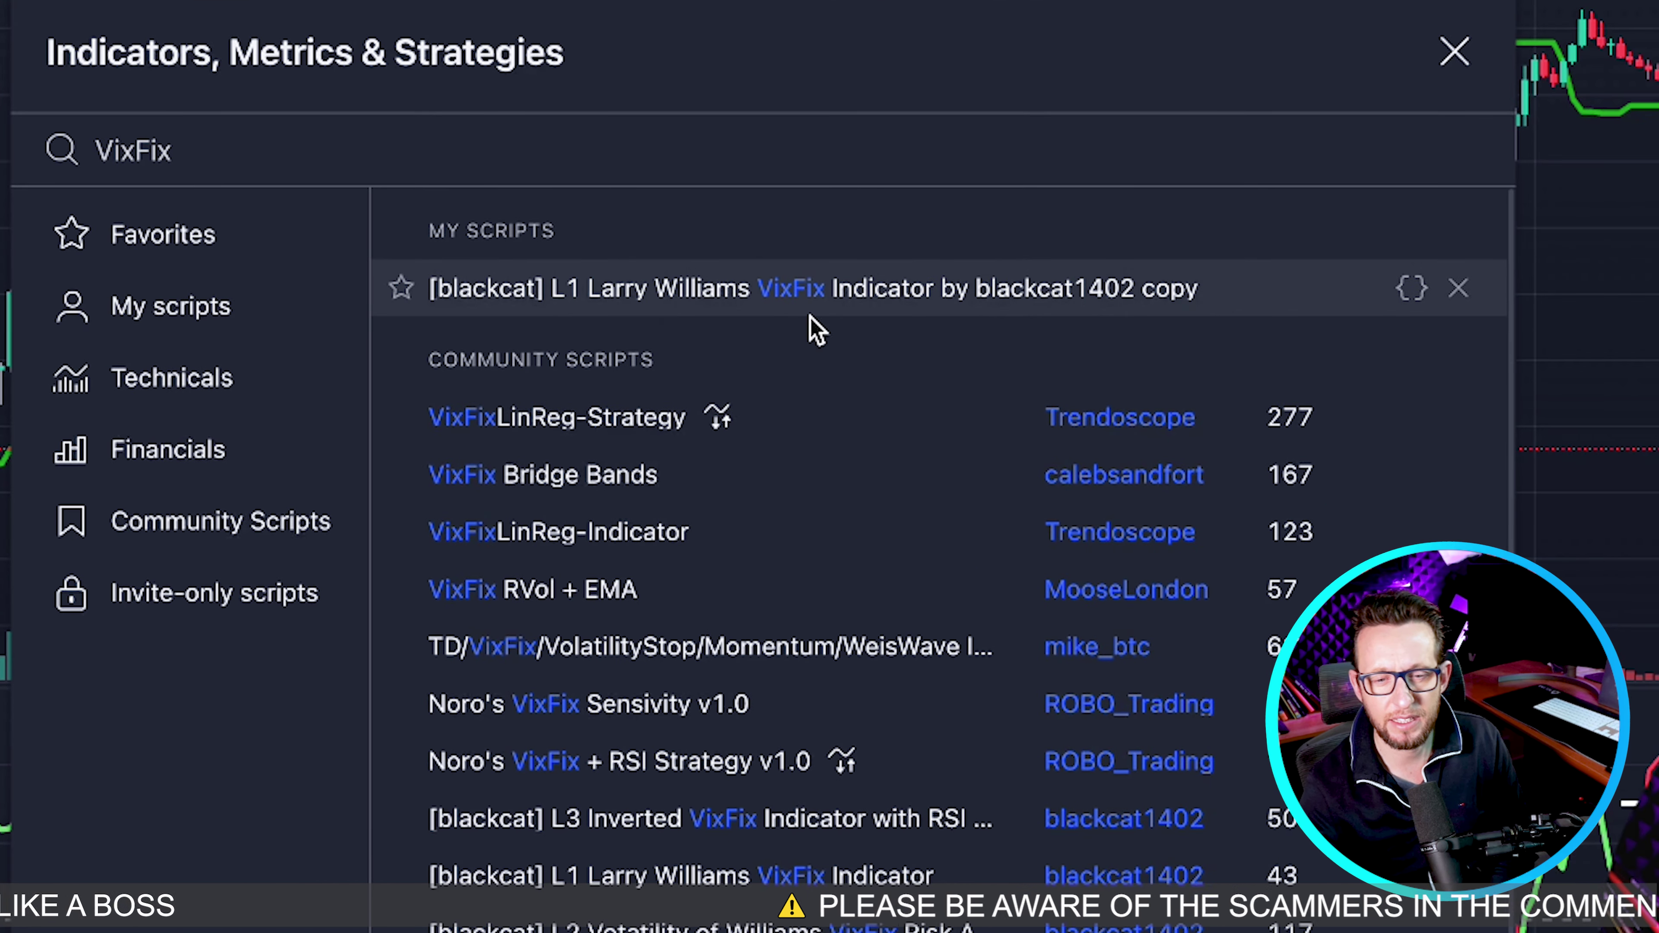
pyautogui.click(1277, 505)
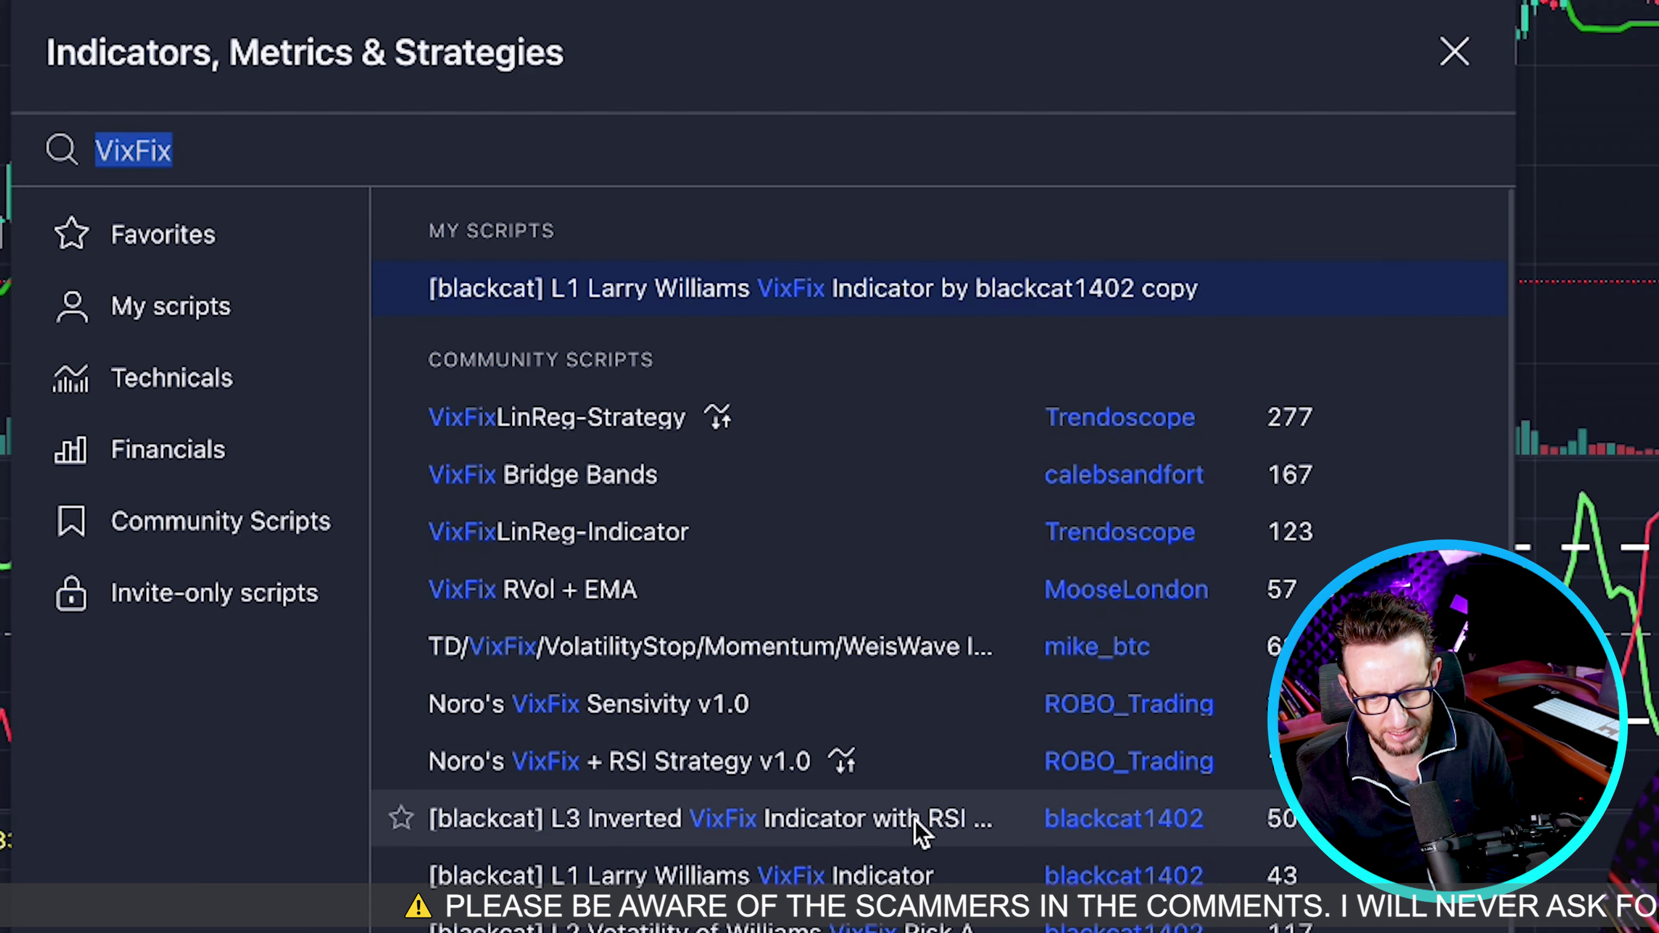
pyautogui.click(1454, 52)
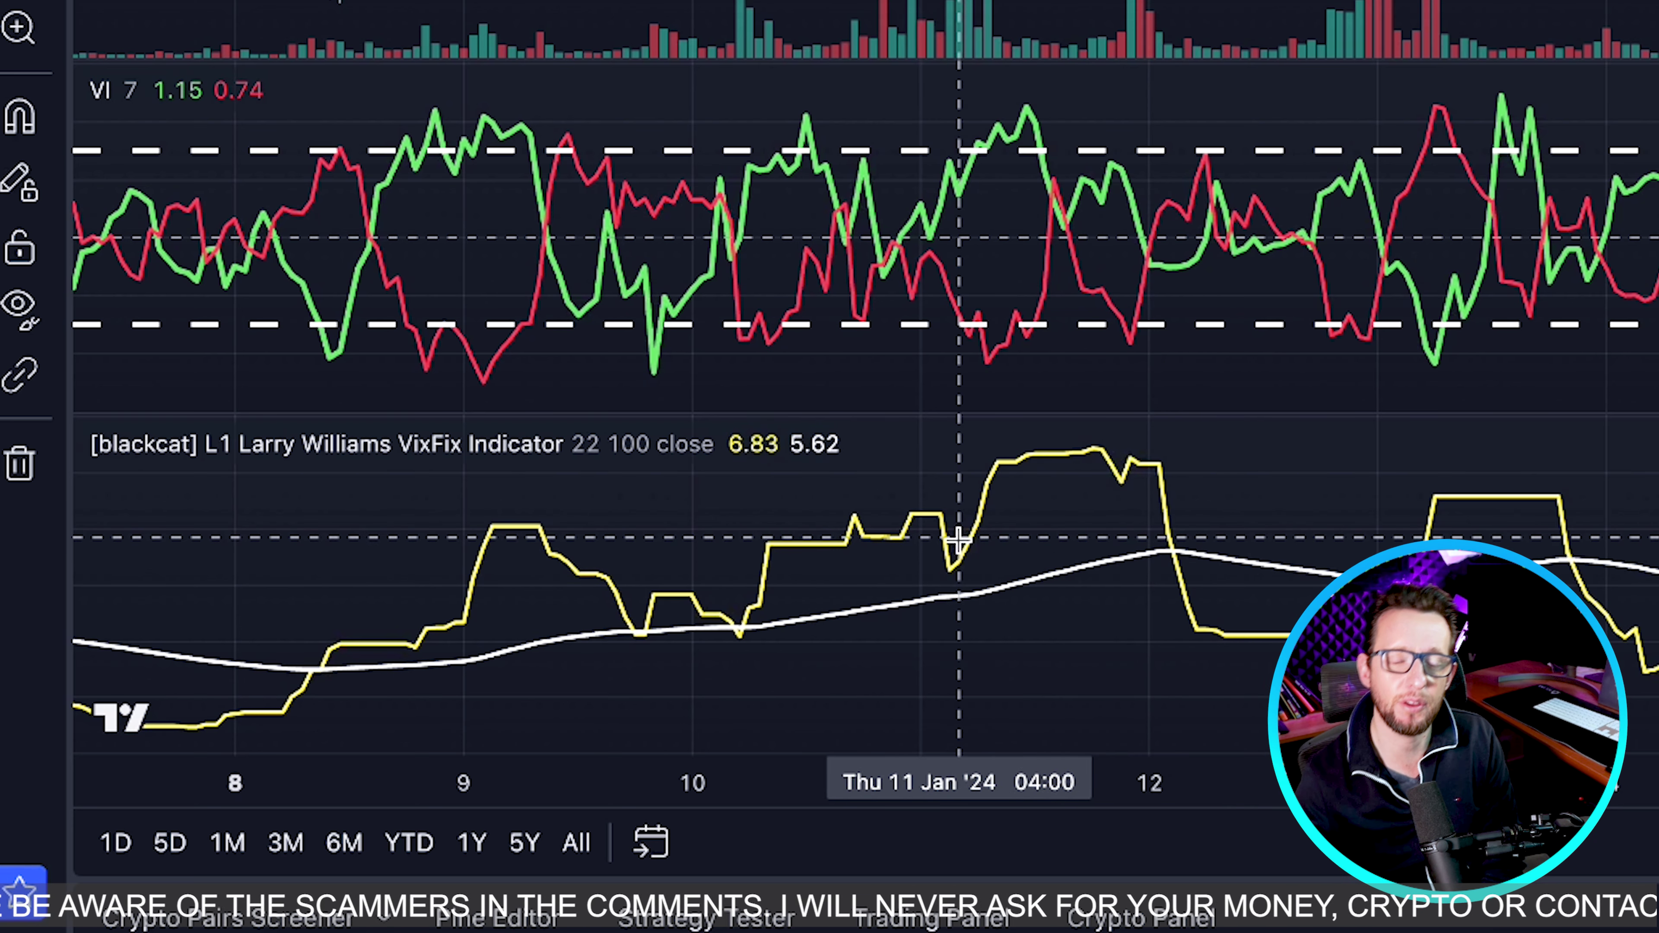
pyautogui.moveTo(447, 458)
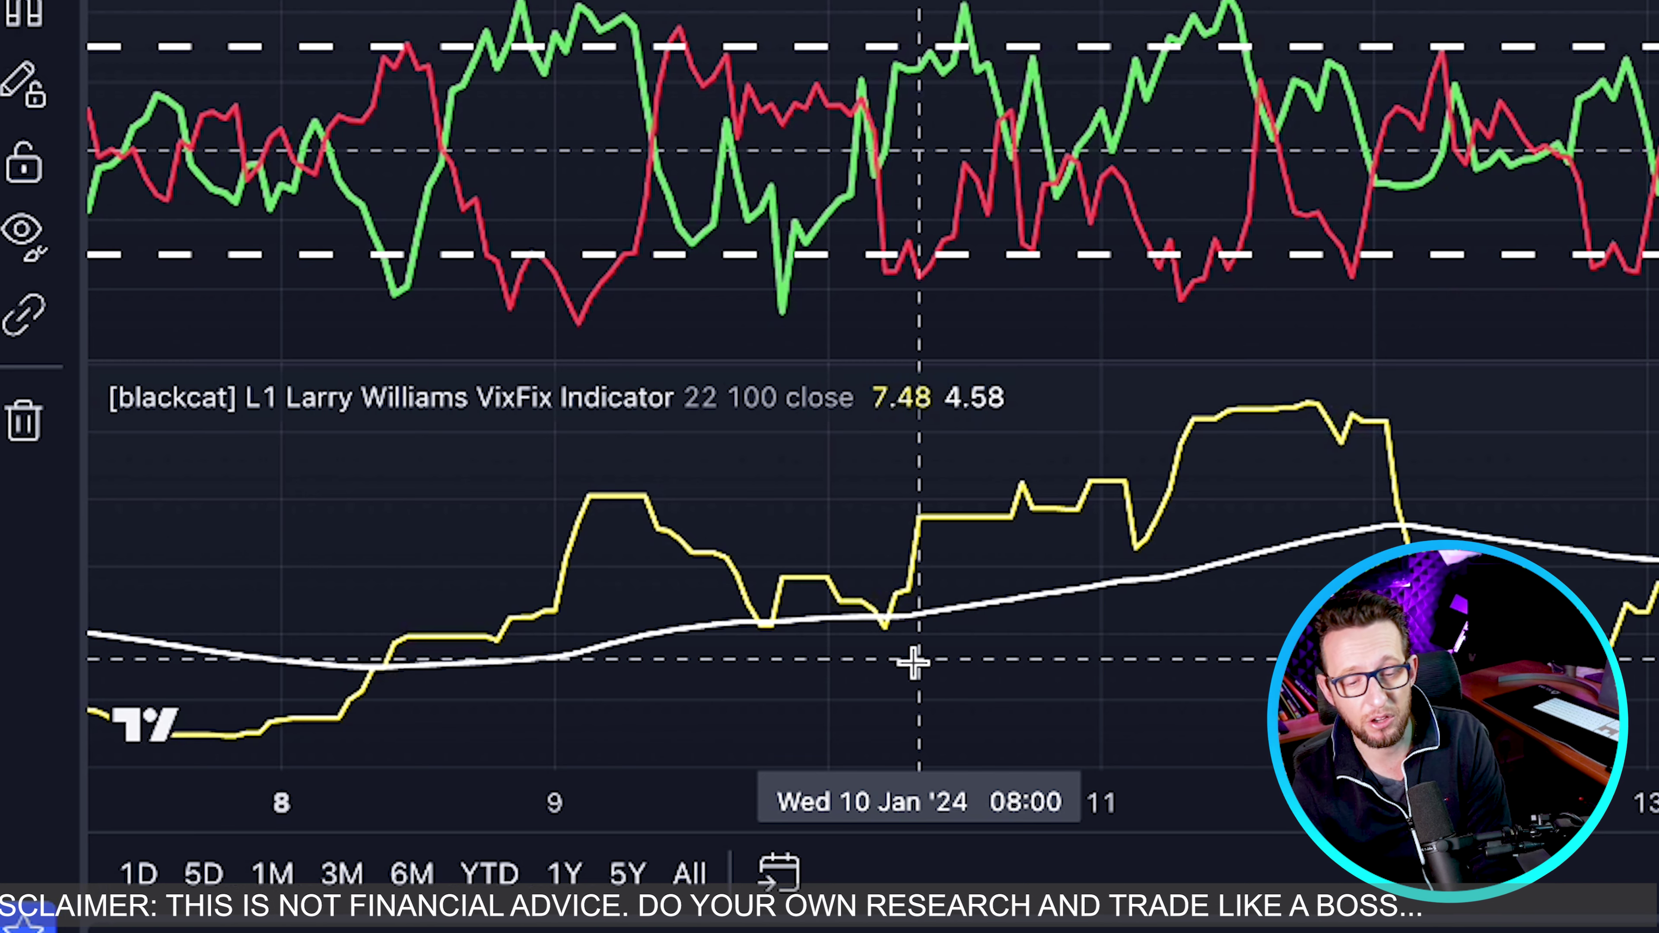
pyautogui.hscroll(2, 947, 523)
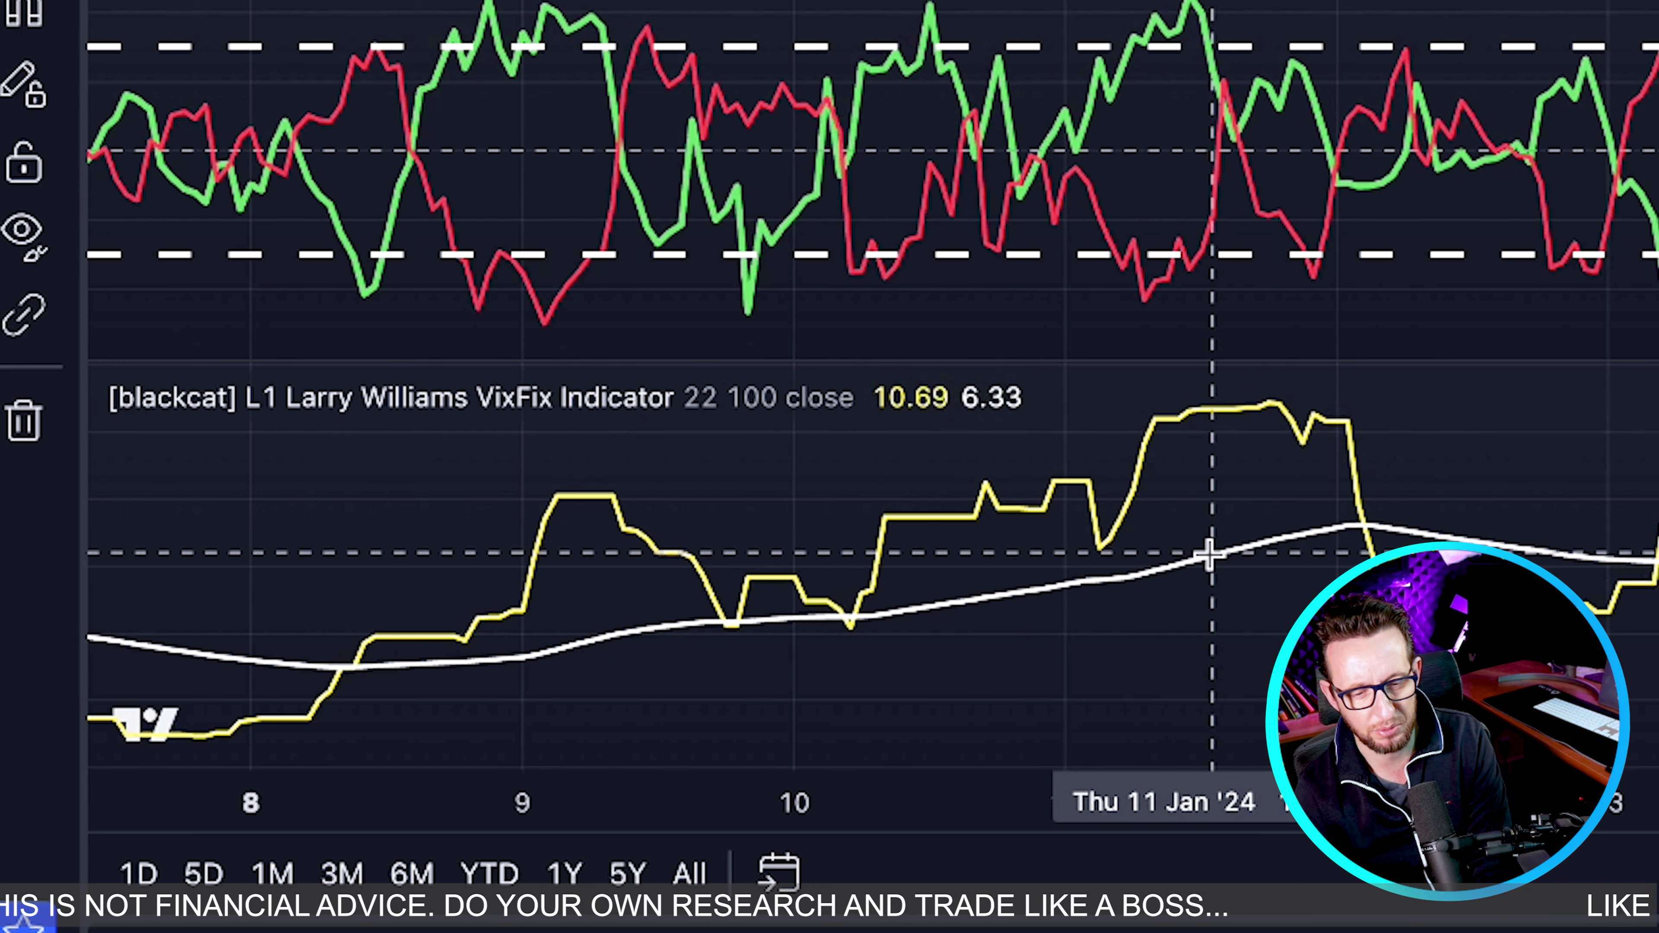
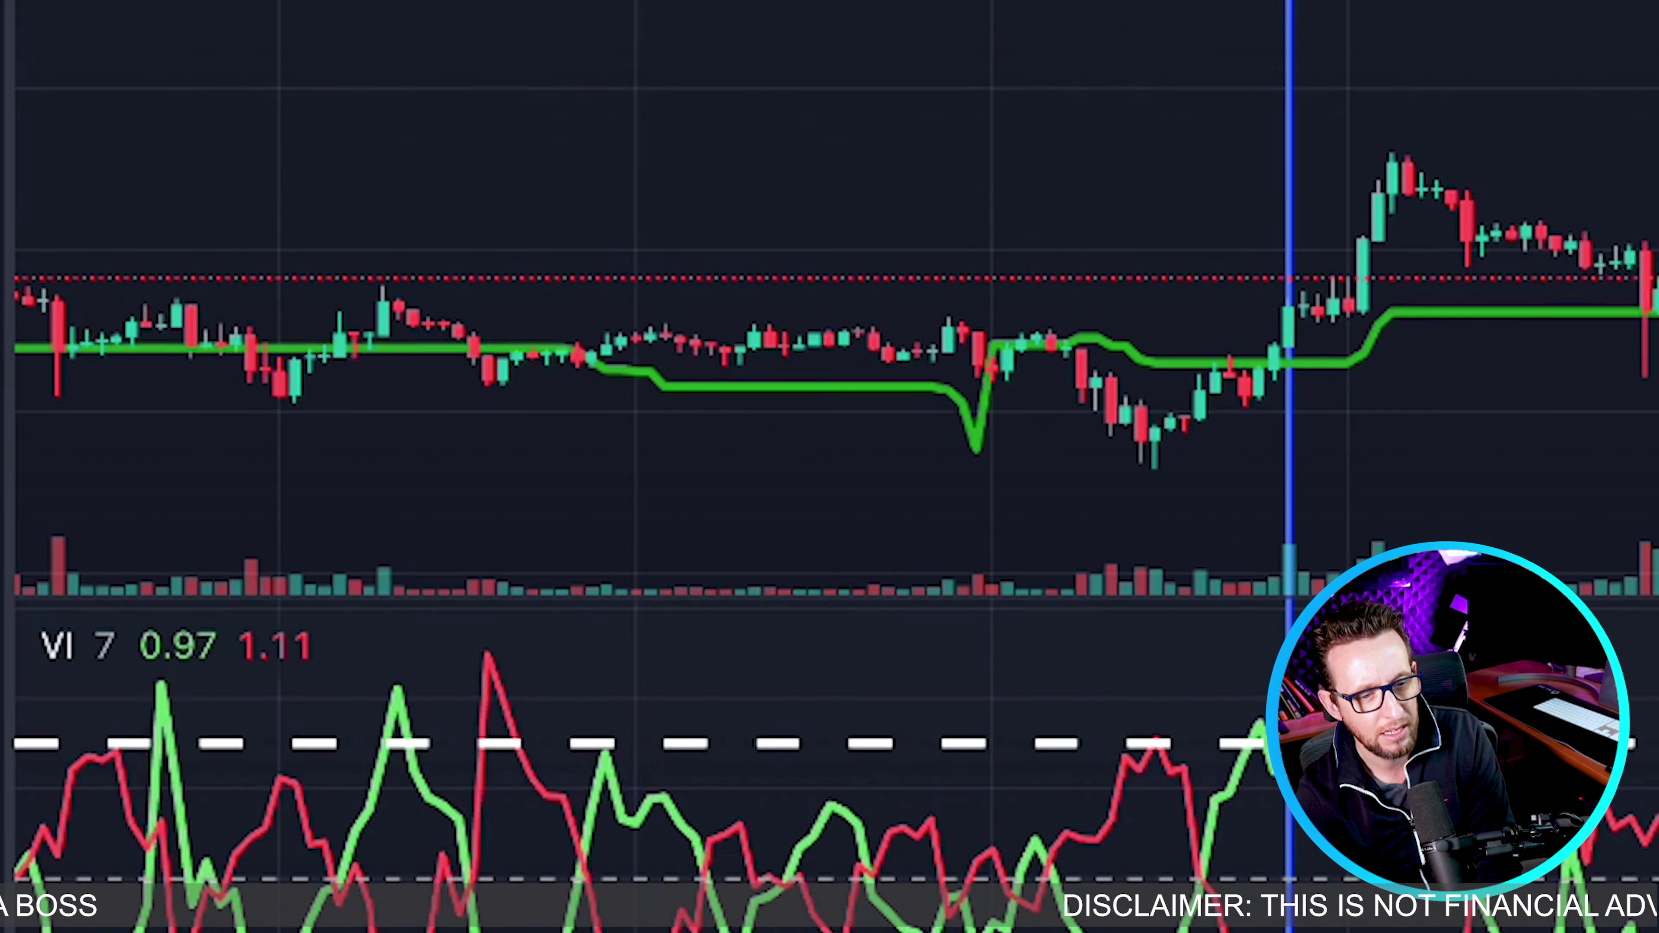
# Place a Long Position projection with its entry at the candle beside the January vertical line.
pyautogui.click(58, 307)
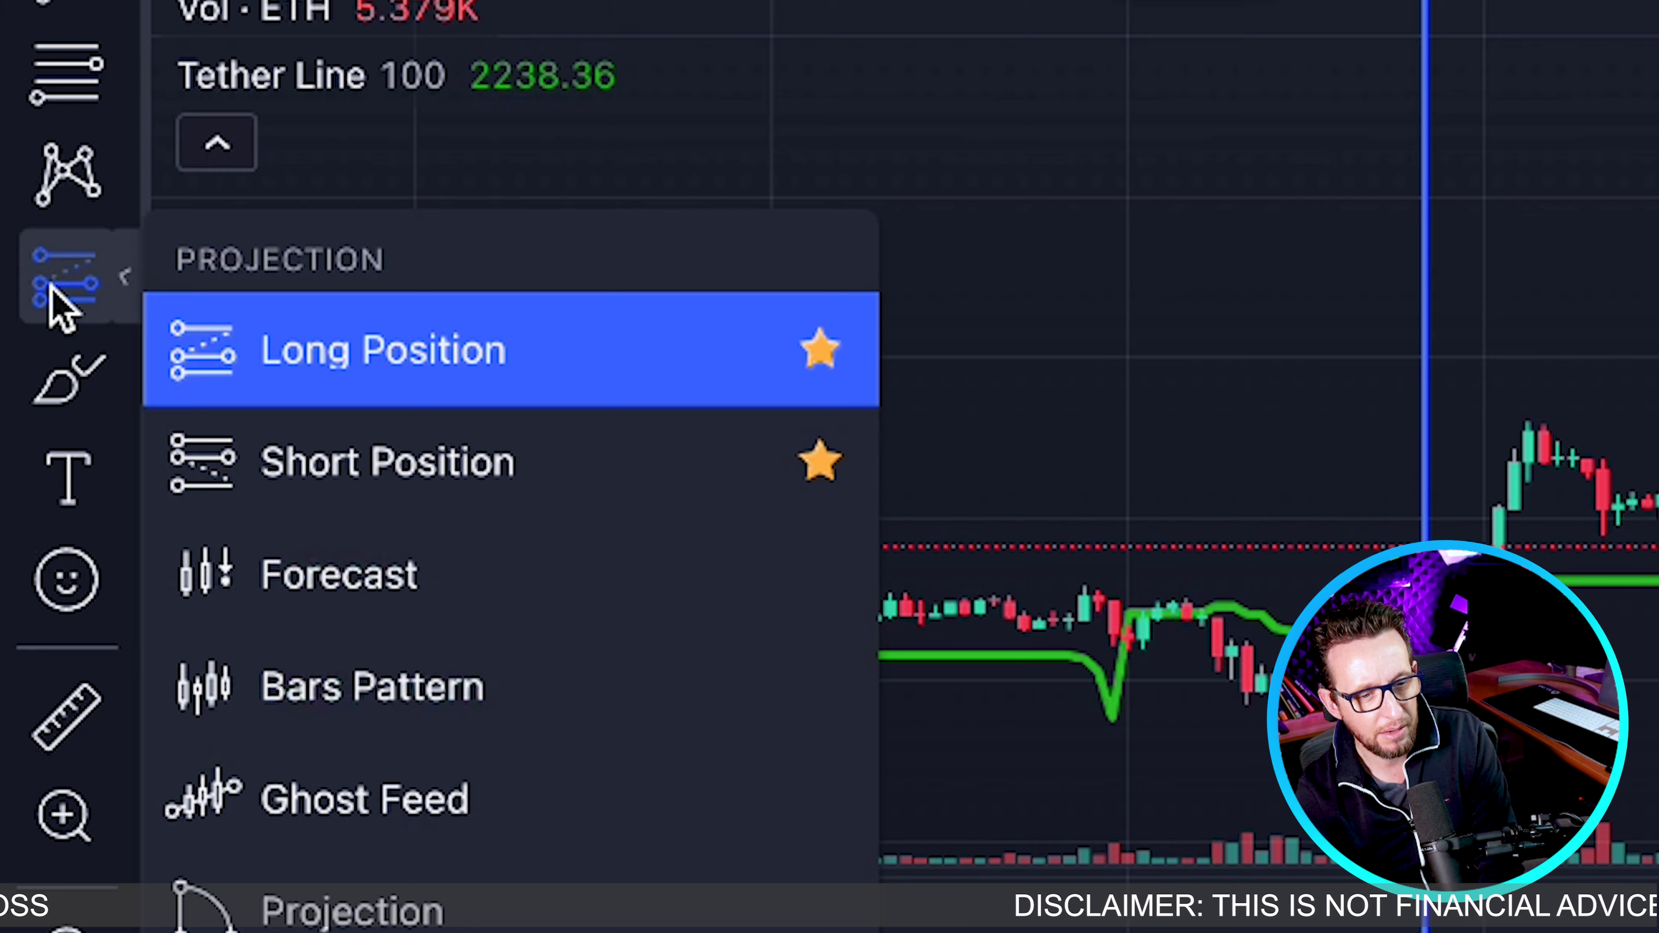
pyautogui.click(196, 349)
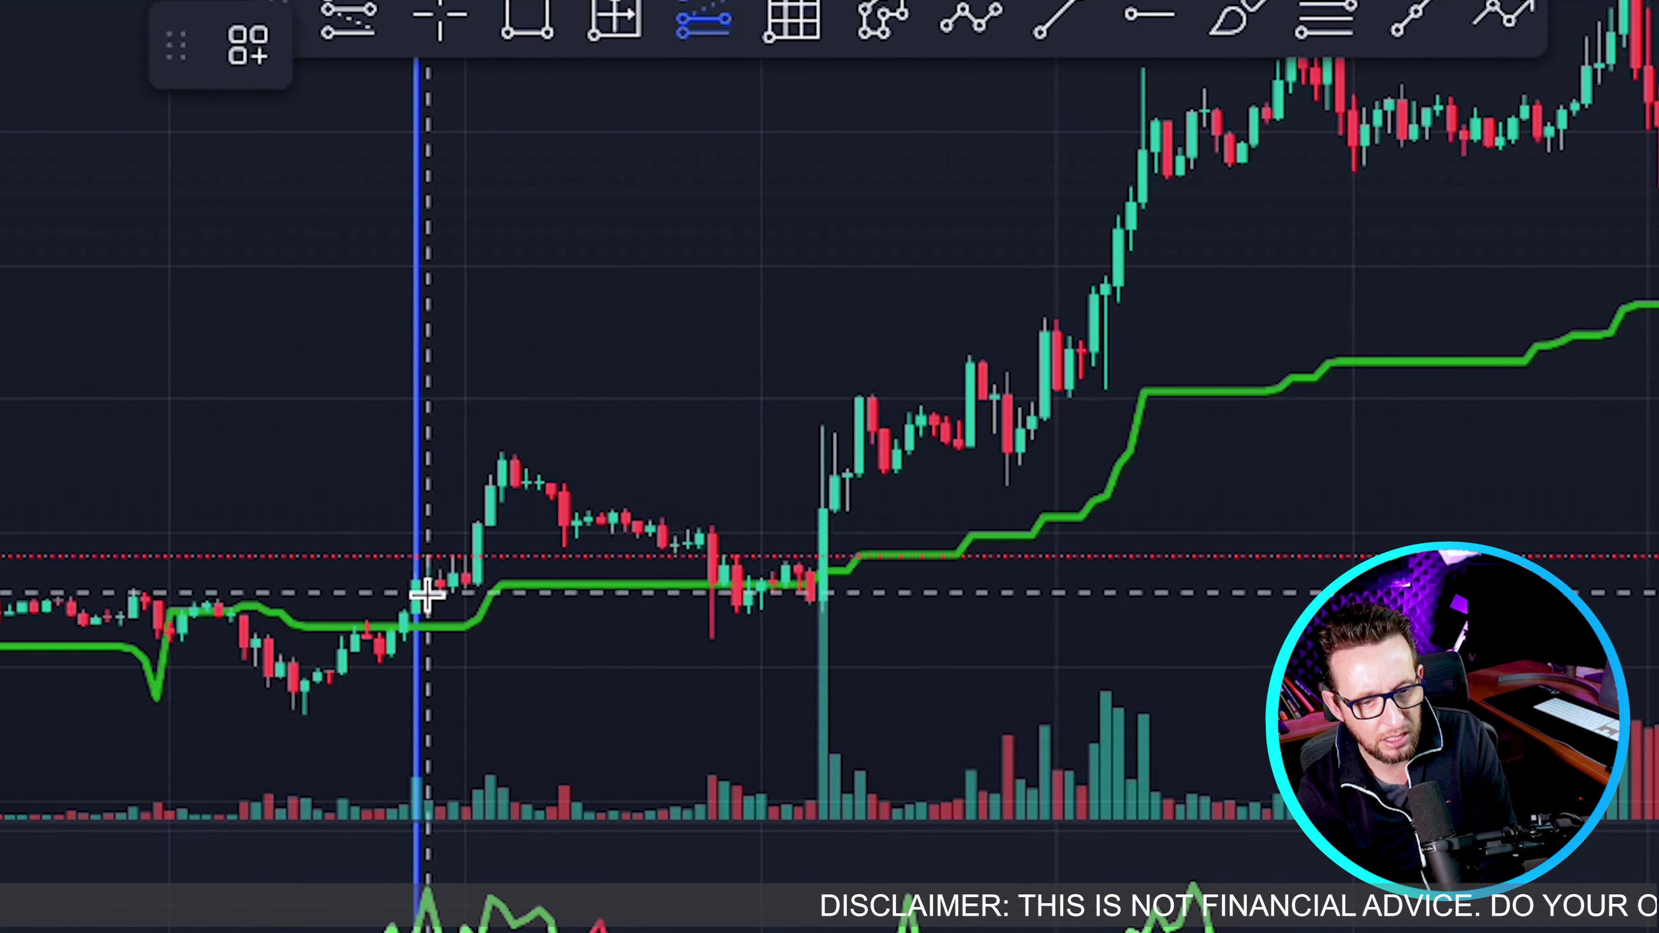
pyautogui.click(426, 591)
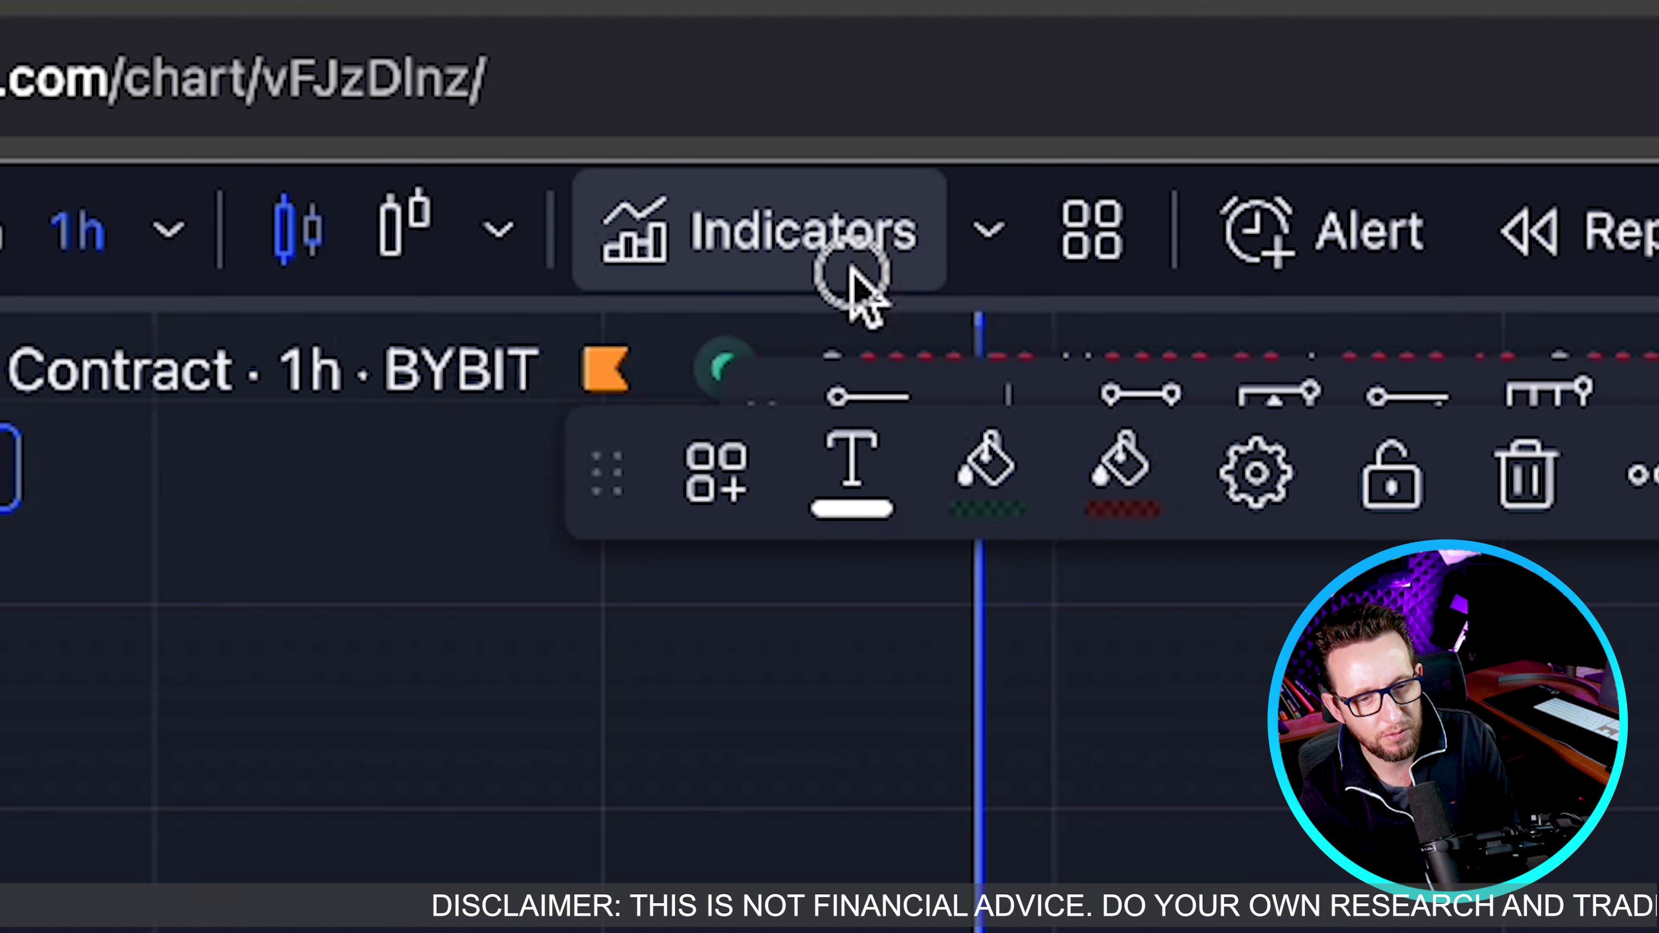
# Add the ATR Bands by DaviddTech indicator from the saved scripts to the chart.
pyautogui.click(849, 265)
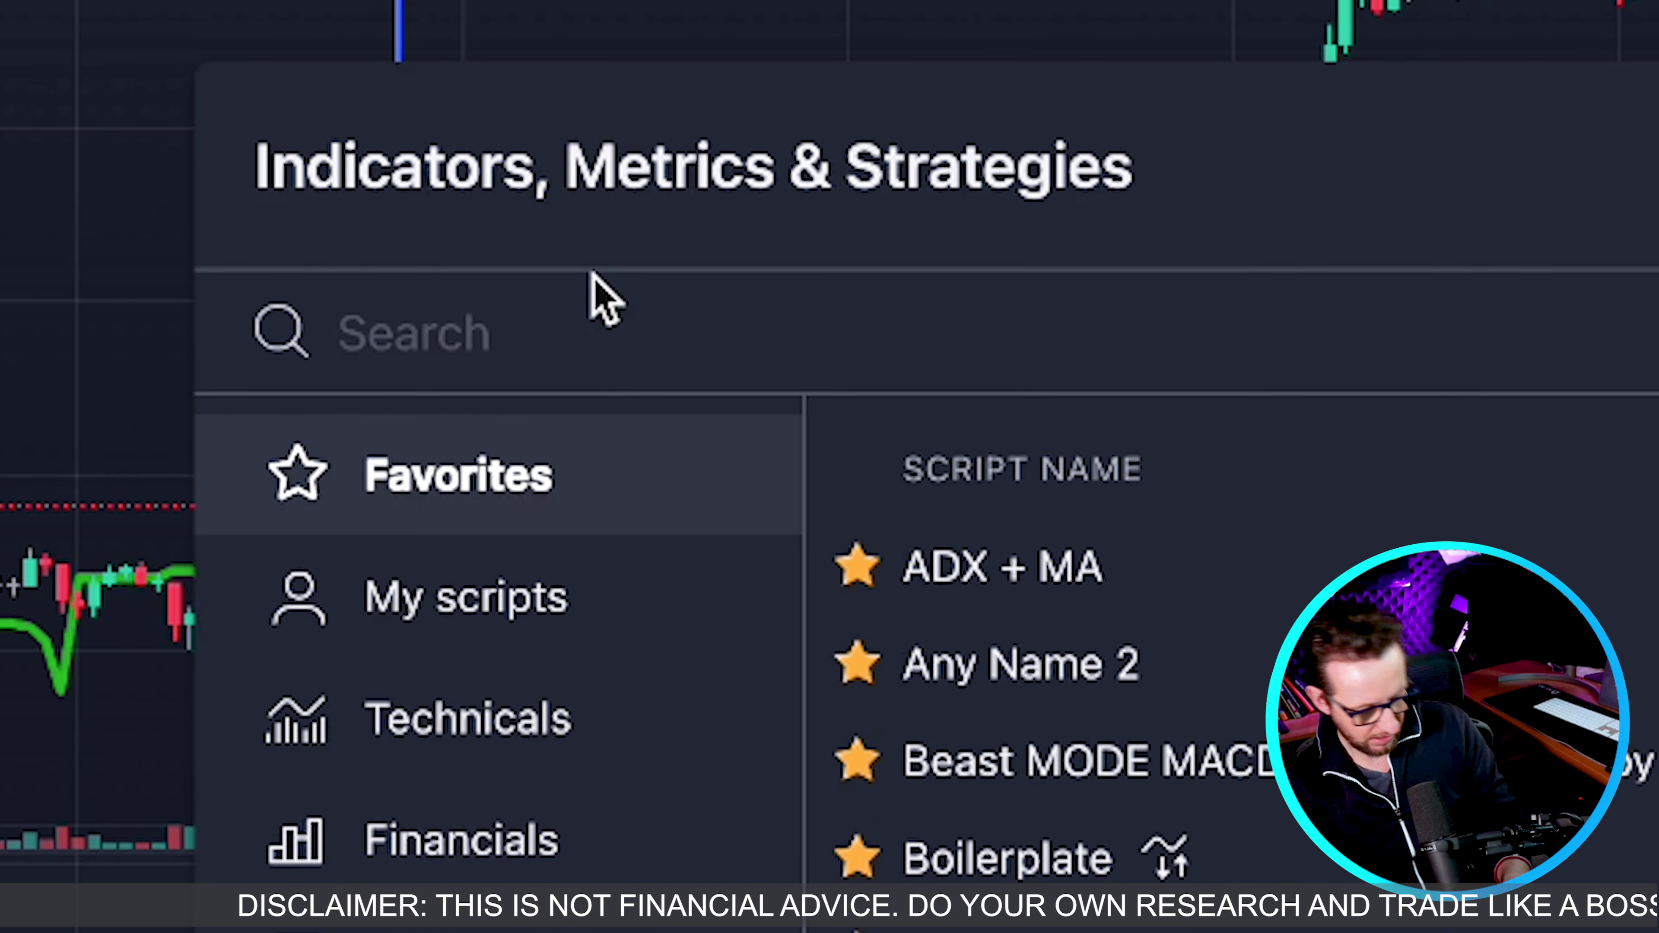
pyautogui.write('atr bands')
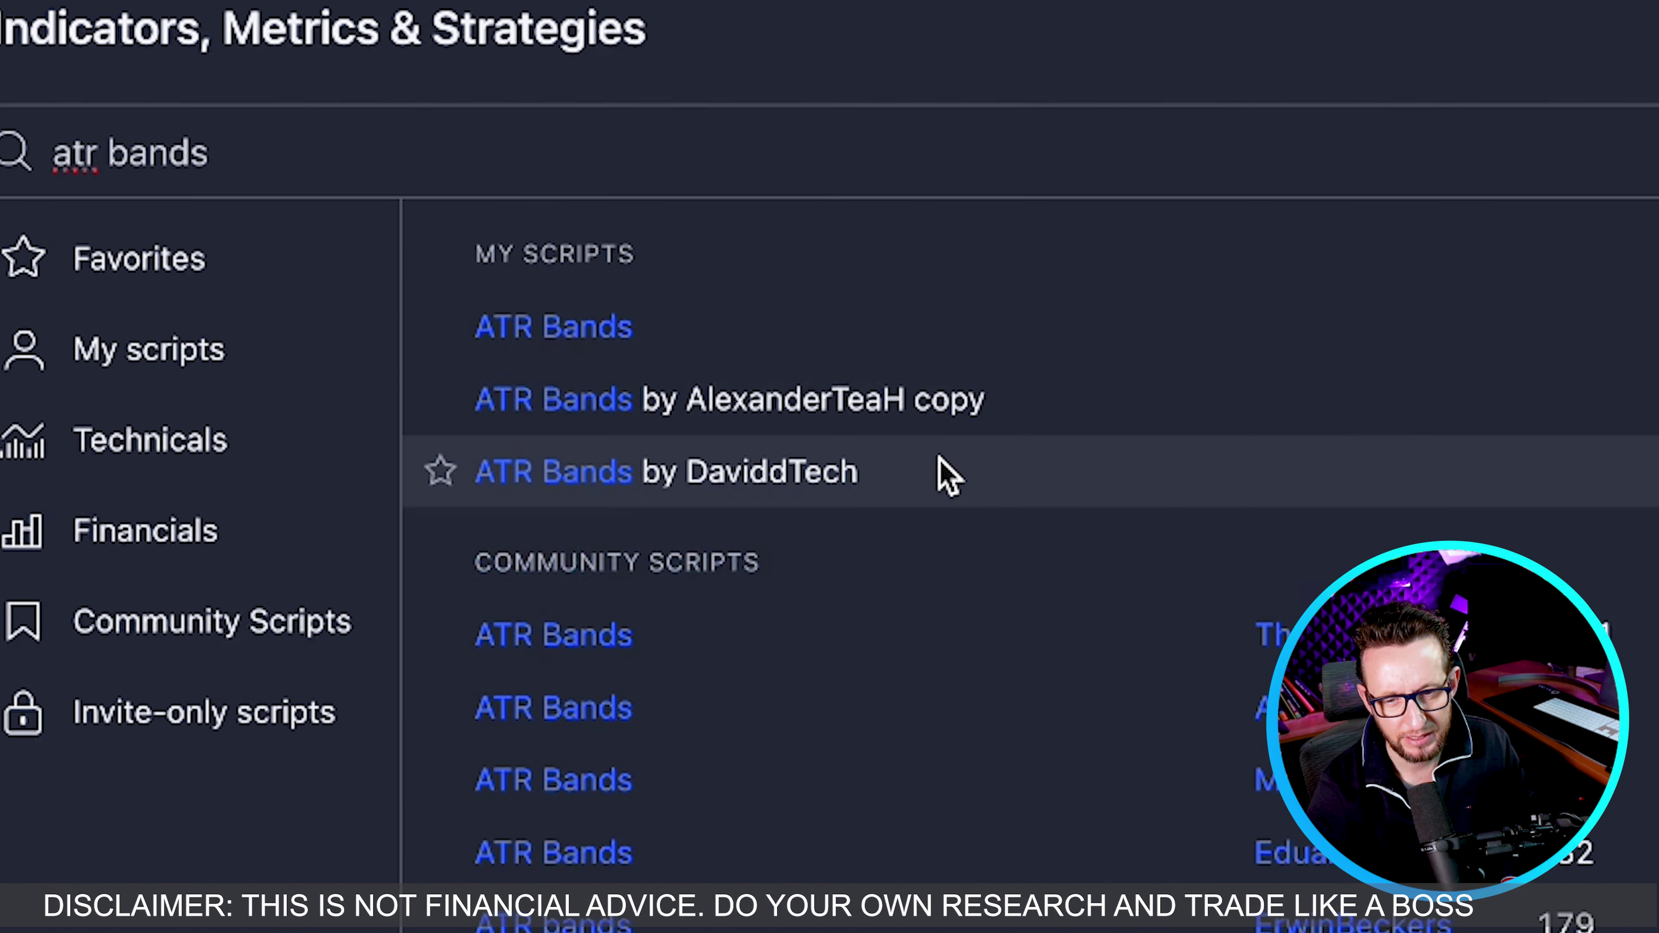
pyautogui.click(933, 462)
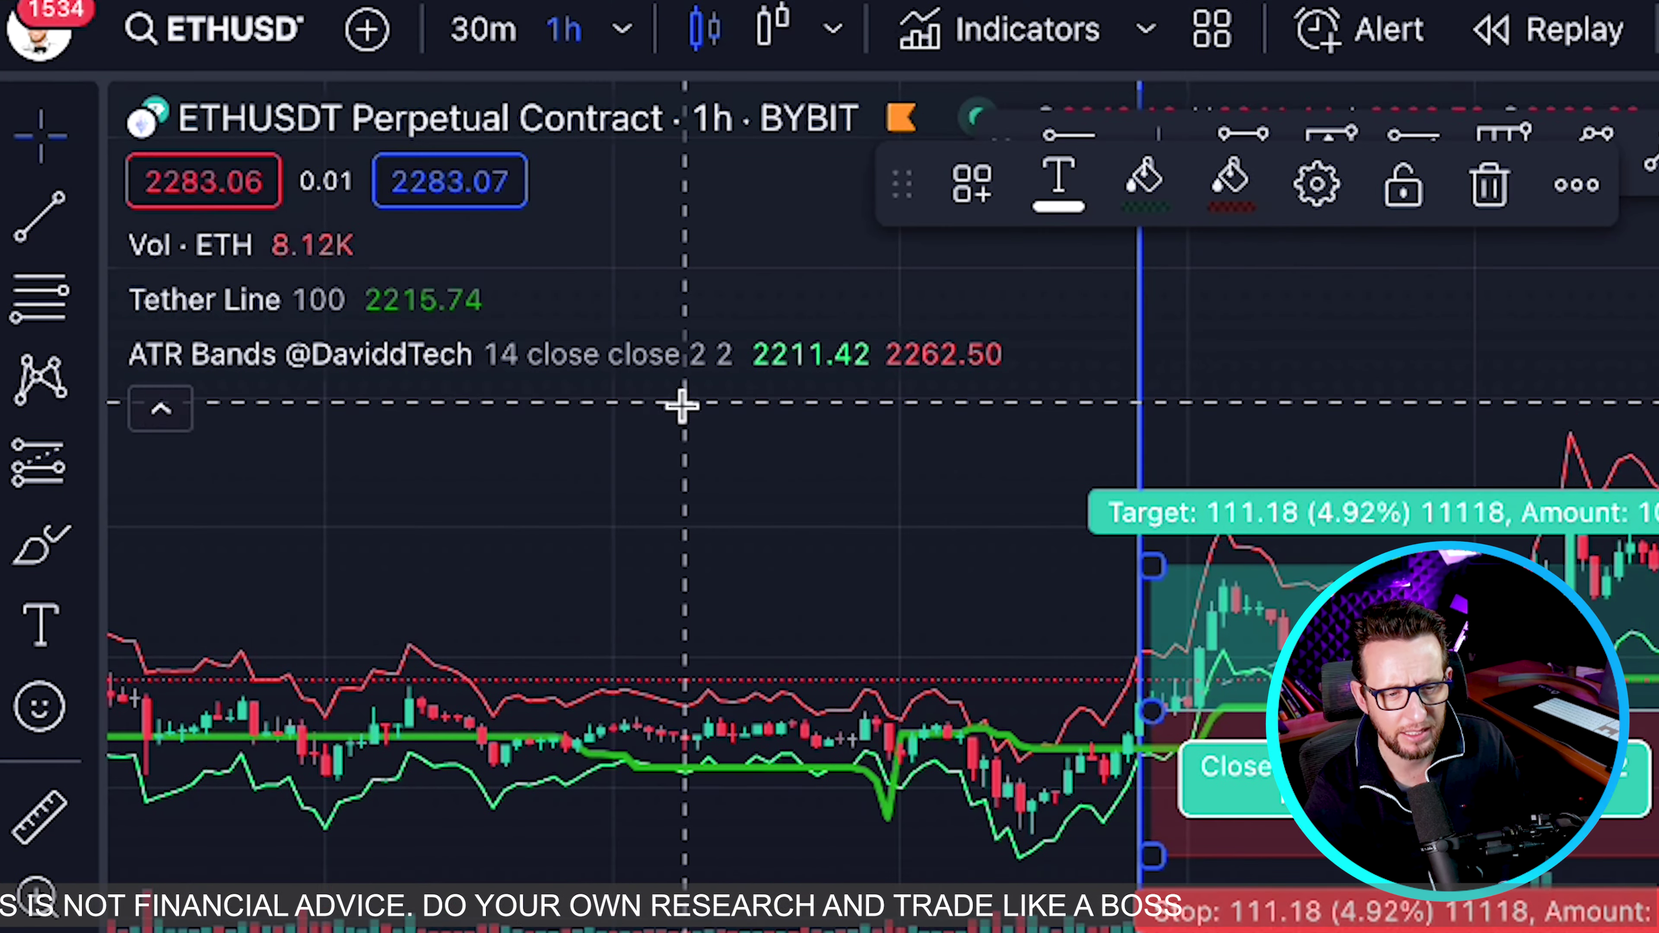
# Set the ATR Bands' upper and lower ATR multipliers to 2.5.
pyautogui.moveTo(536, 385)
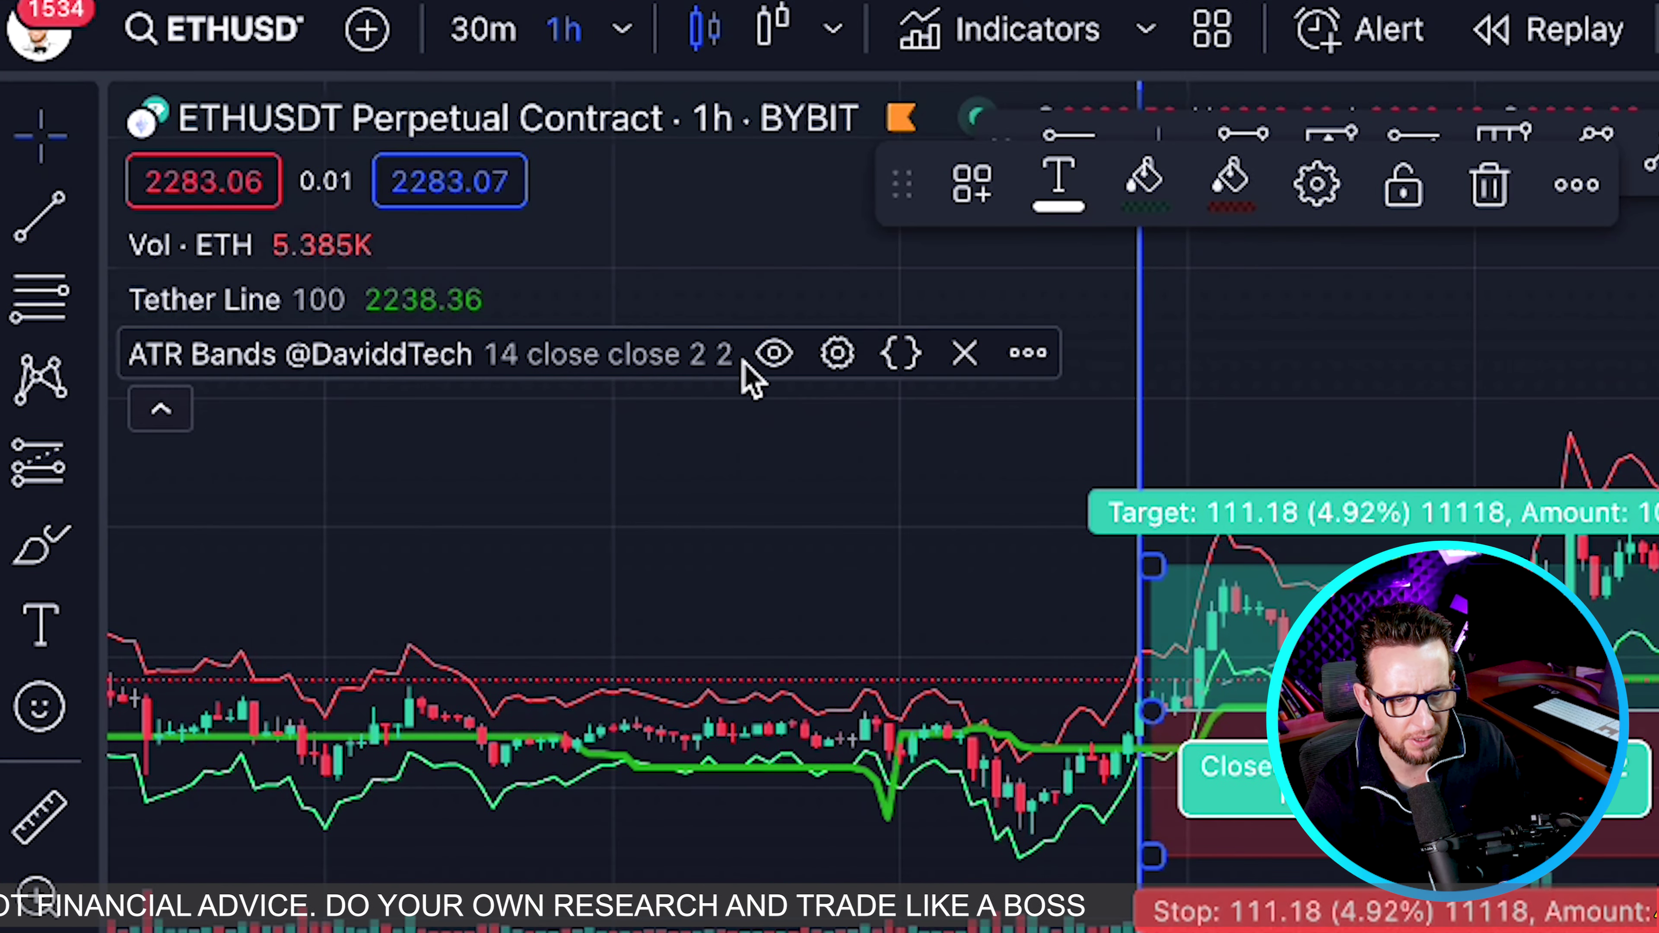
pyautogui.click(837, 353)
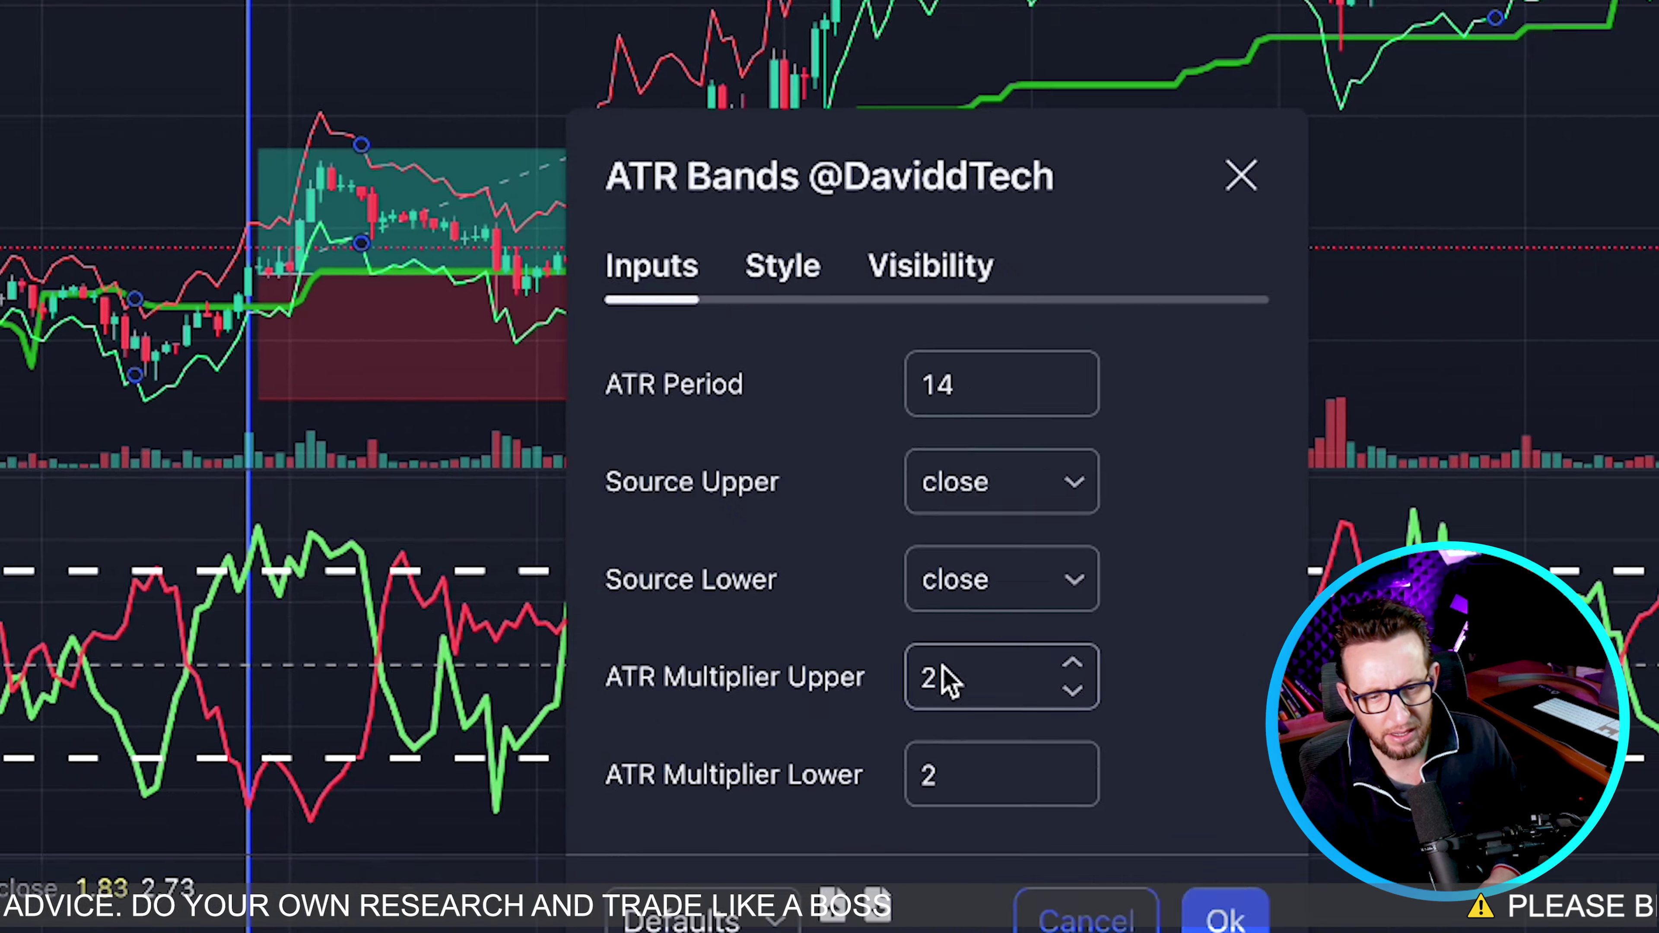
pyautogui.click(947, 678)
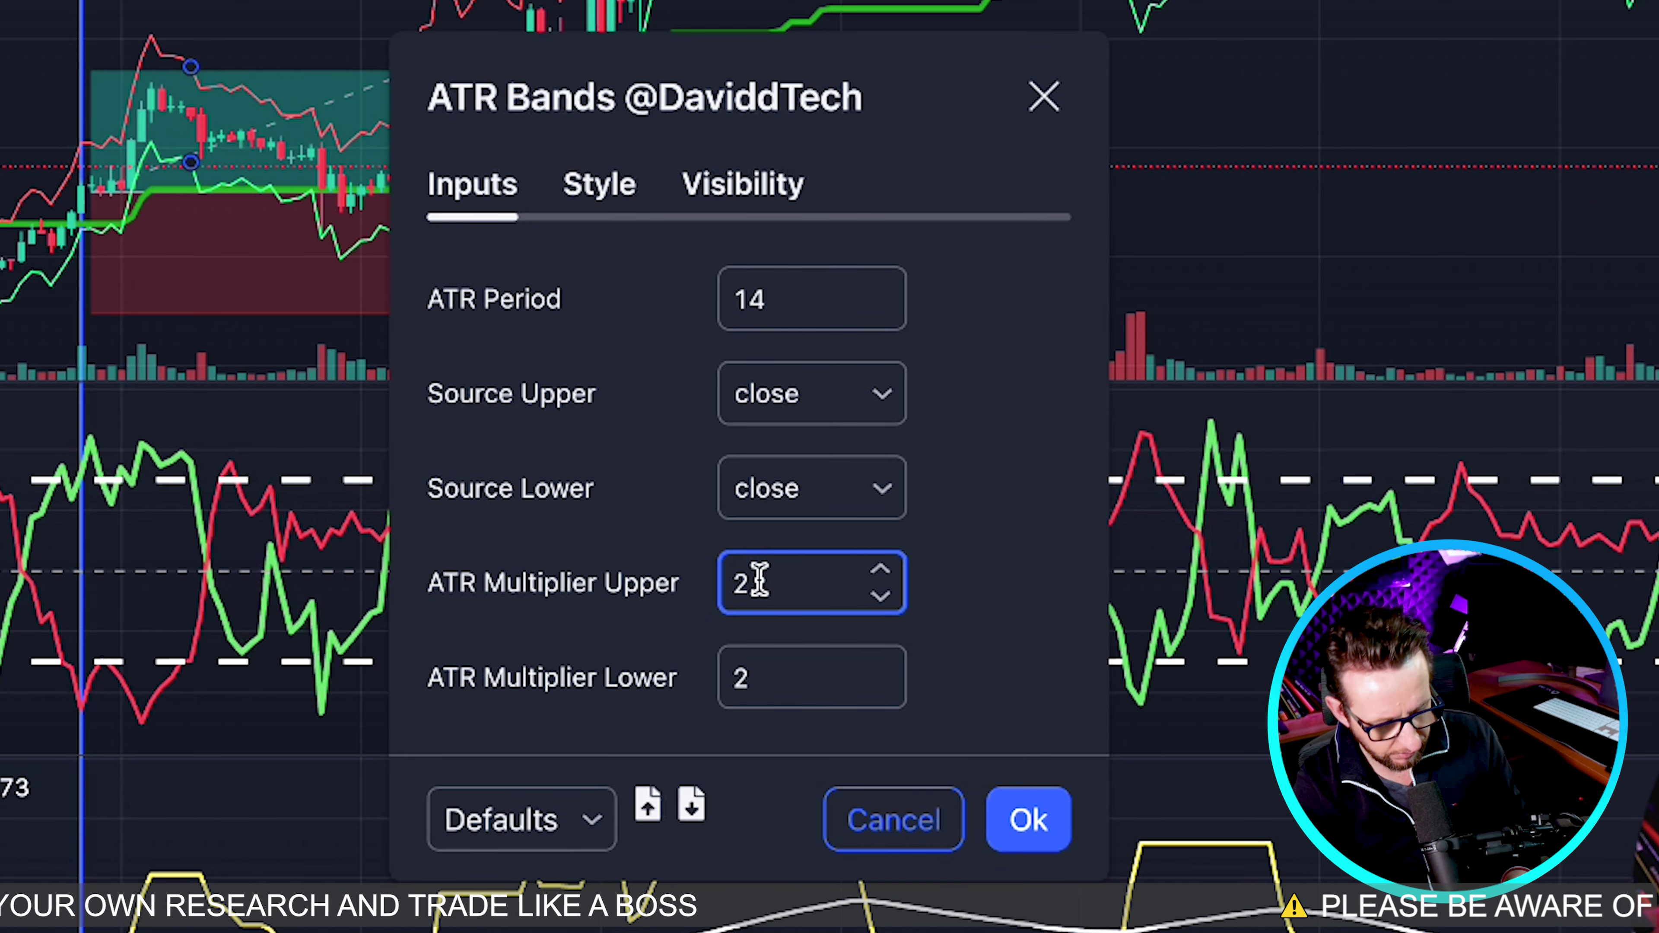
pyautogui.write('.5')
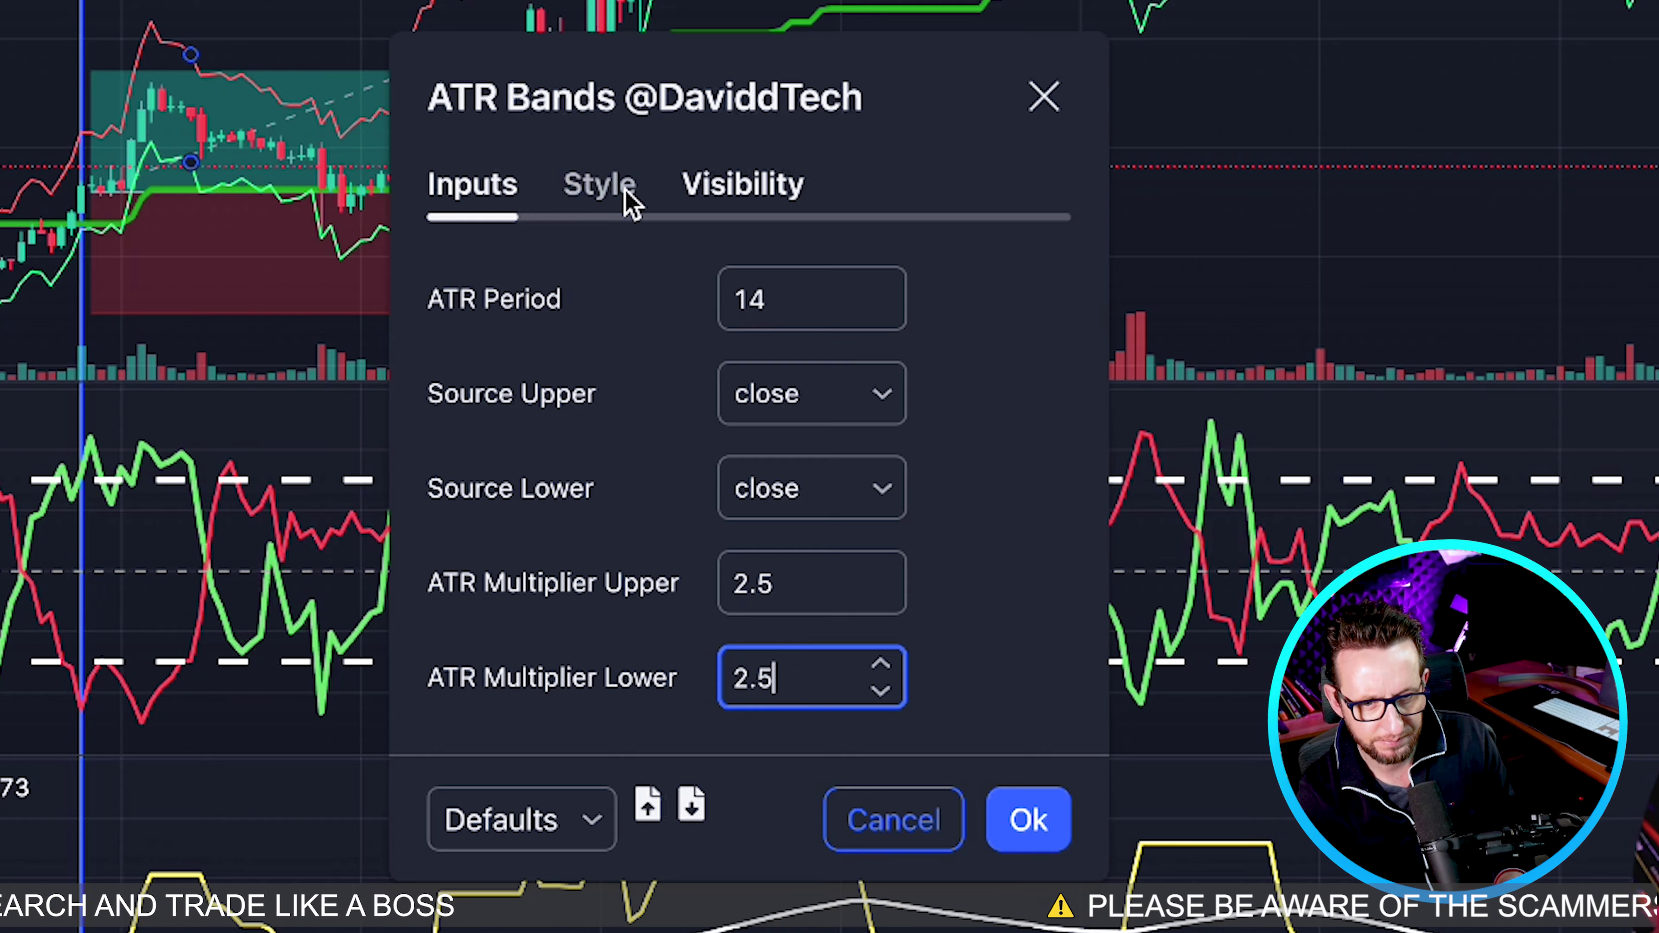
# Thicken the lines of the ATR Bands' Lower Band - LONG SL and Upper Band - SHORT SL.
pyautogui.click(625, 192)
pyautogui.click(925, 212)
pyautogui.click(870, 355)
pyautogui.click(925, 293)
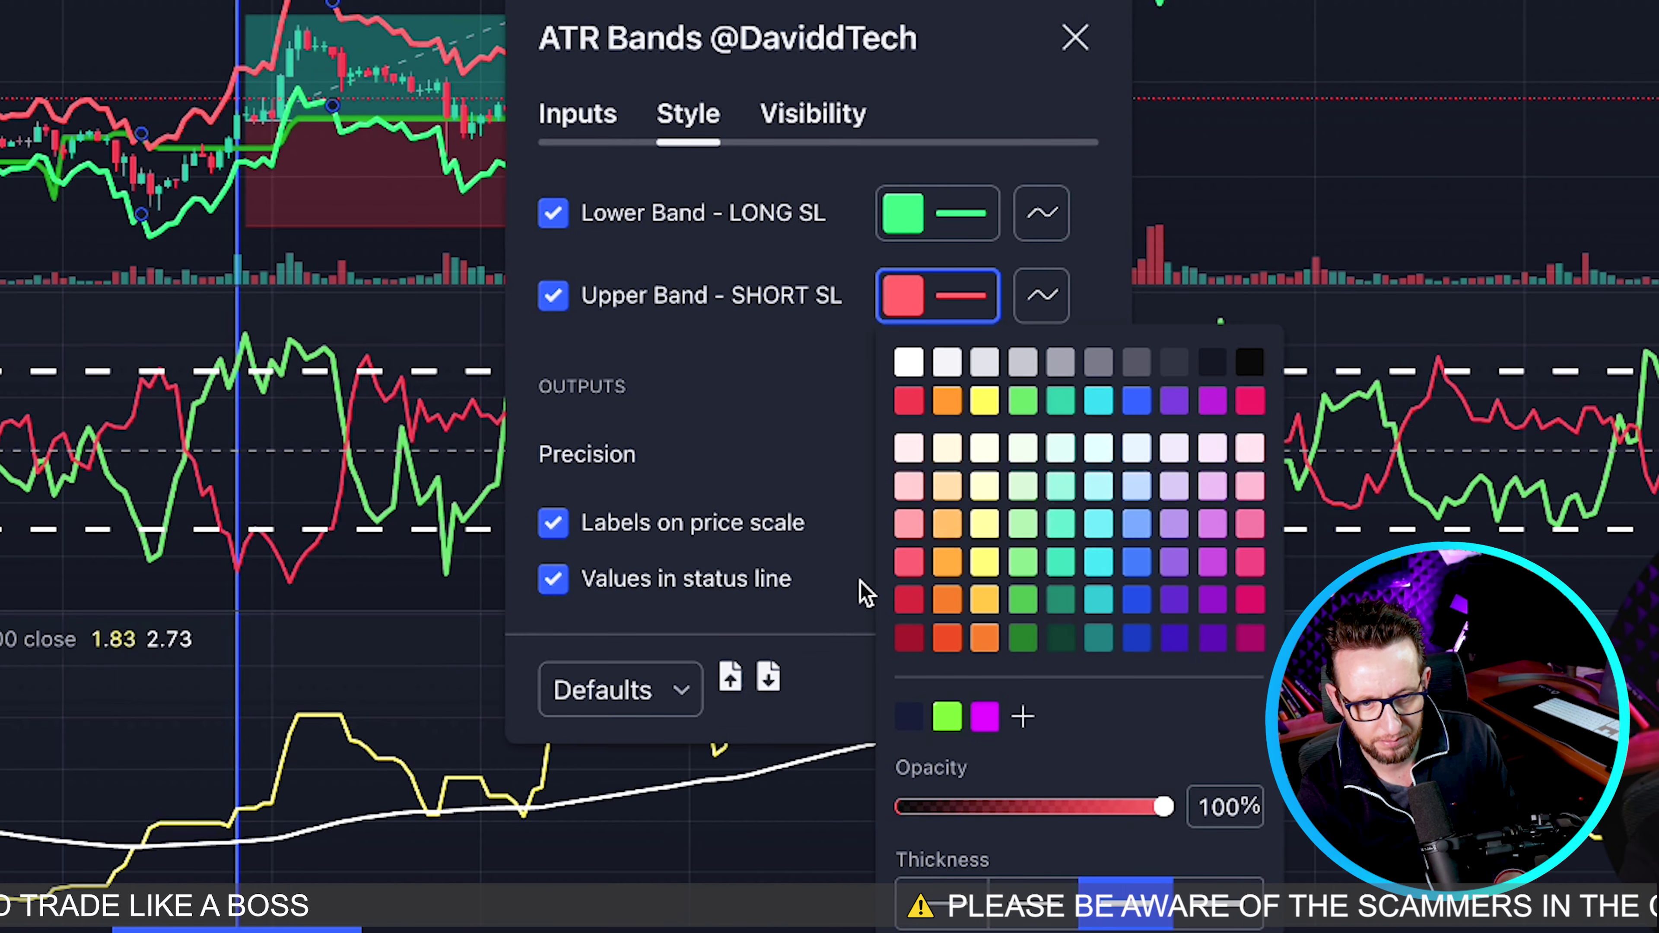
pyautogui.press('Escape')
pyautogui.press('Escape')
pyautogui.doubleClick(818, 153)
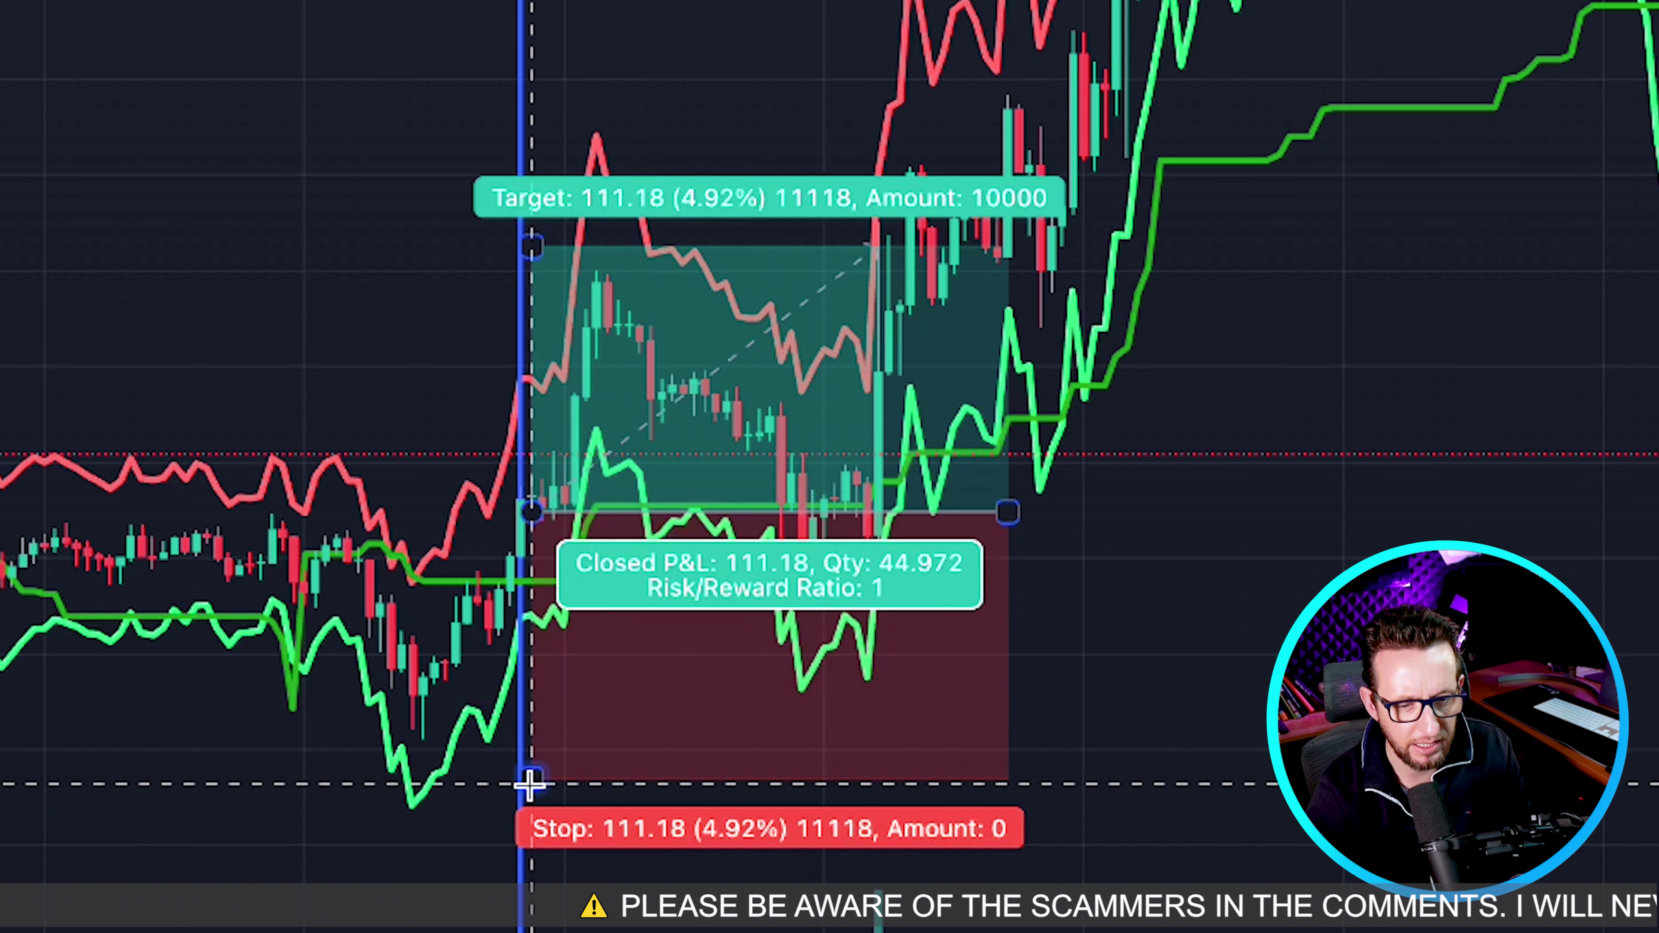
# Move the long position's stop to the lower ATR band, set its target for a risk/reward ratio of 2, and narrow the box.
pyautogui.moveTo(530, 784); pyautogui.dragTo(541, 612)
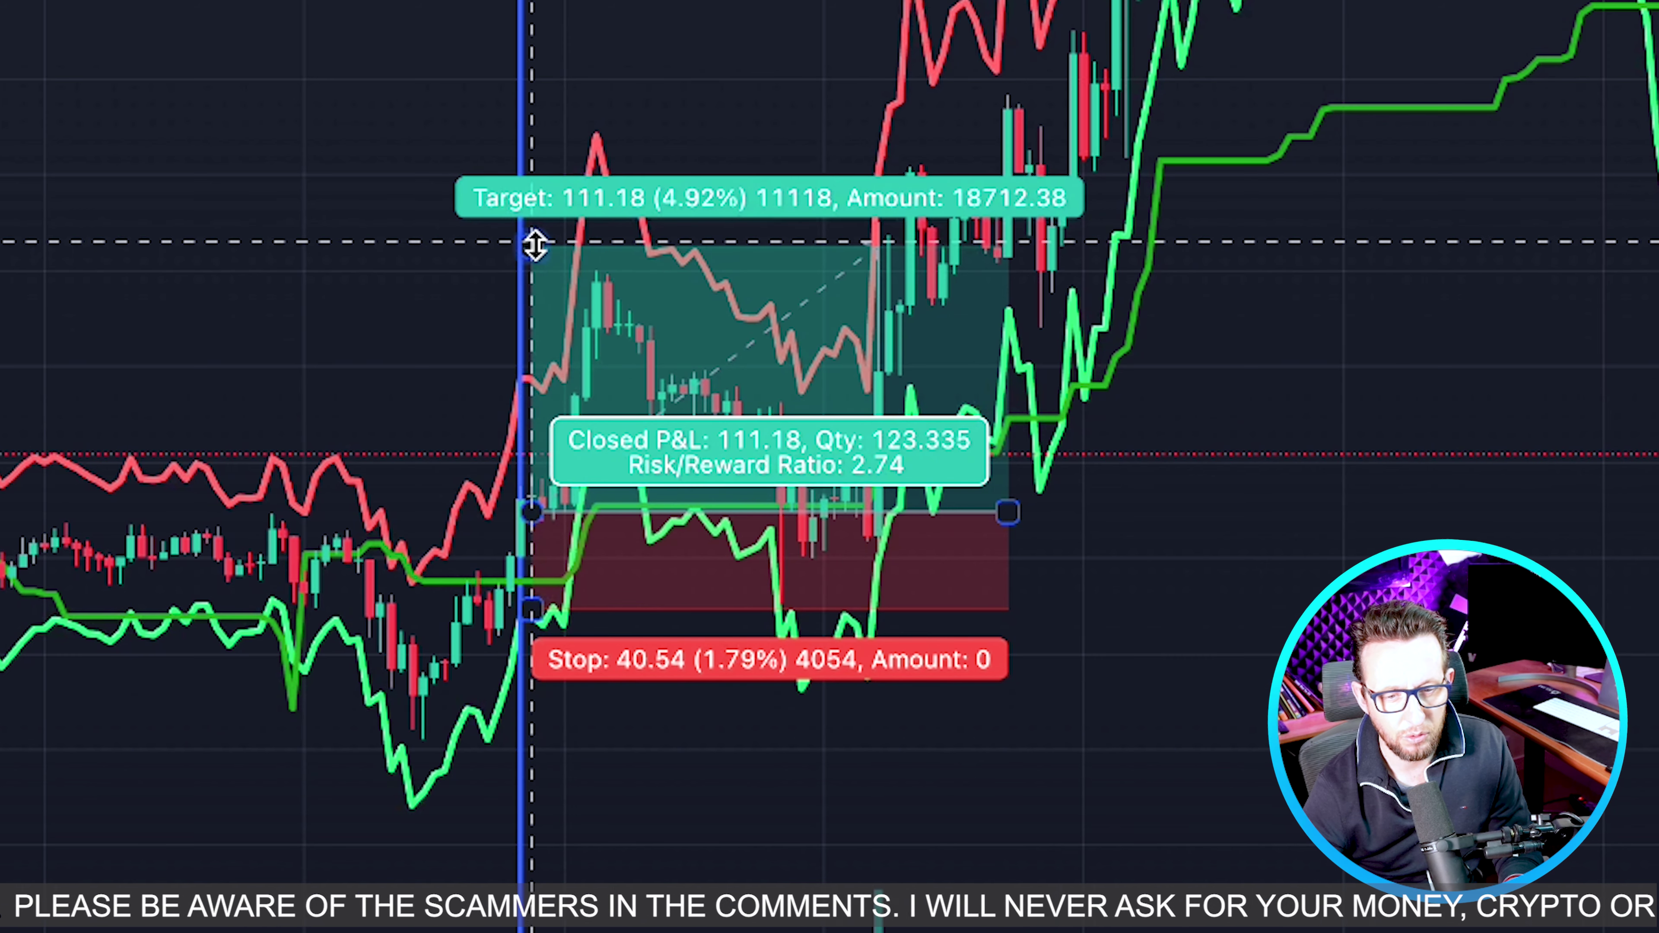
pyautogui.moveTo(534, 245); pyautogui.dragTo(533, 317)
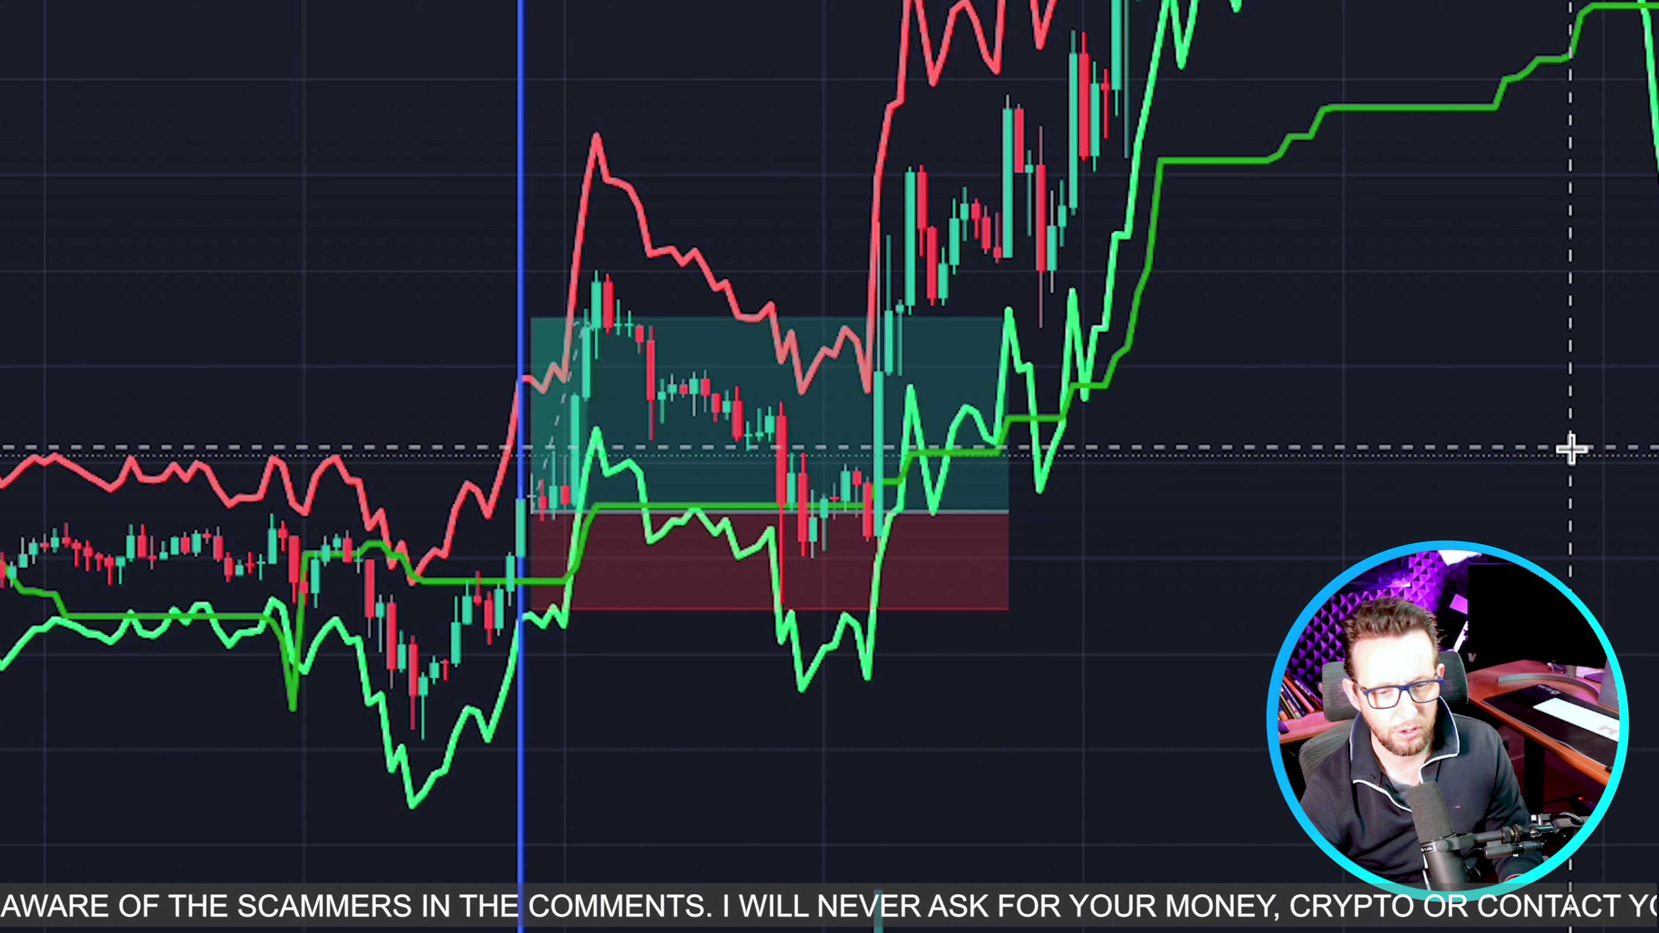
pyautogui.moveTo(1007, 512); pyautogui.dragTo(707, 509)
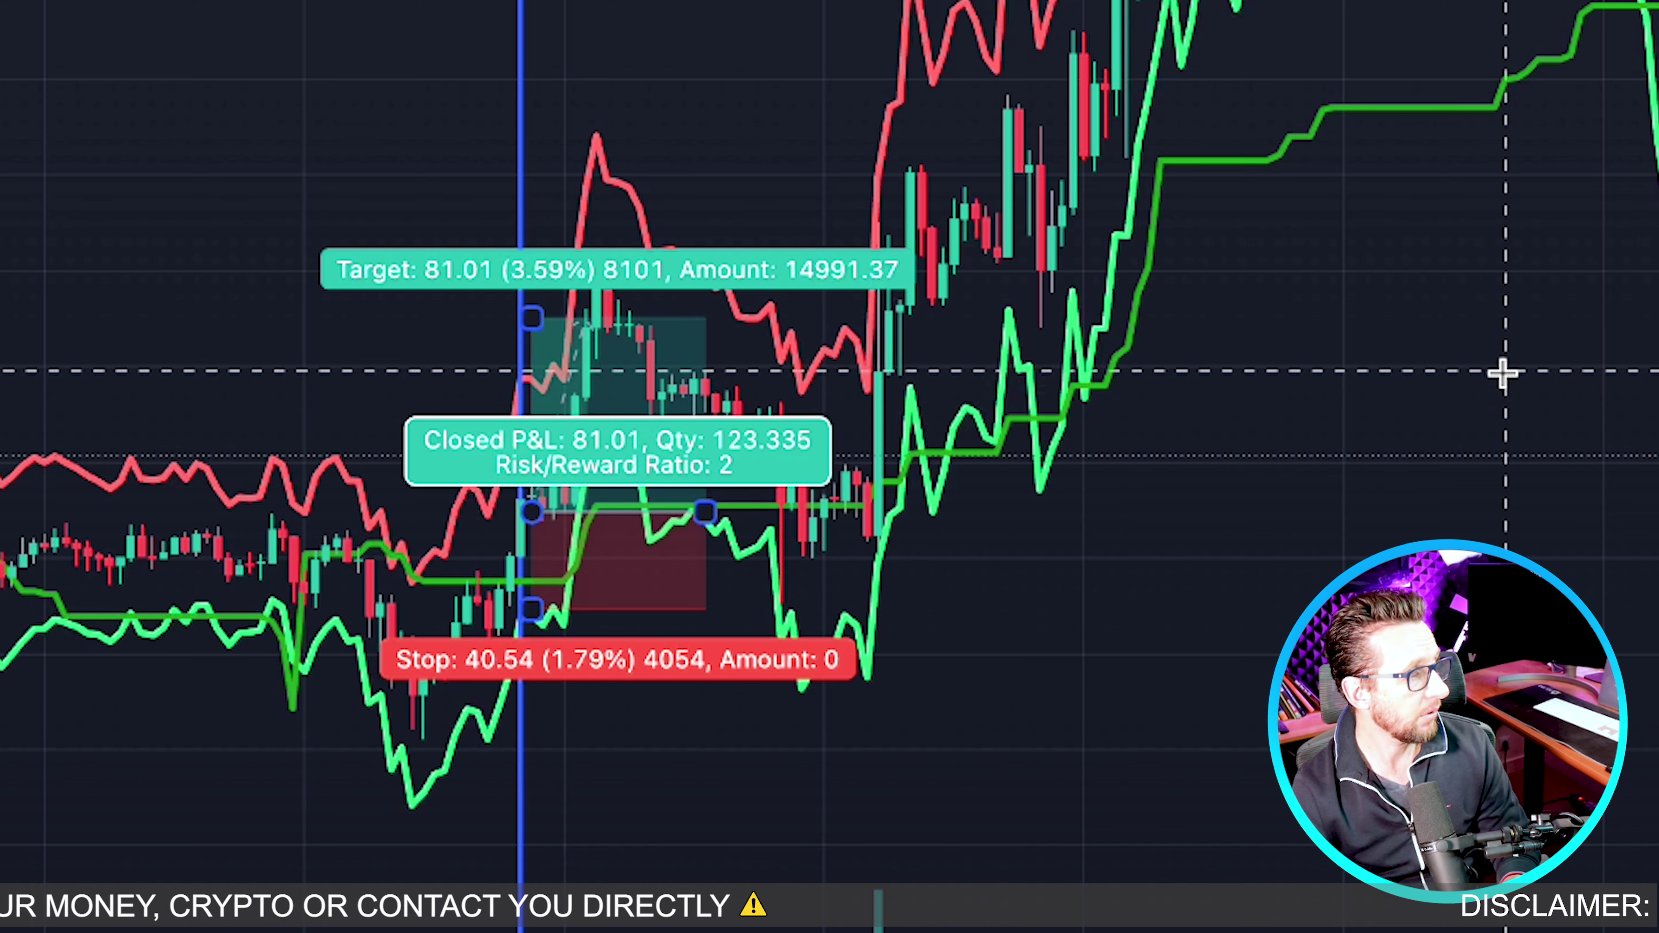
pyautogui.click(1344, 375)
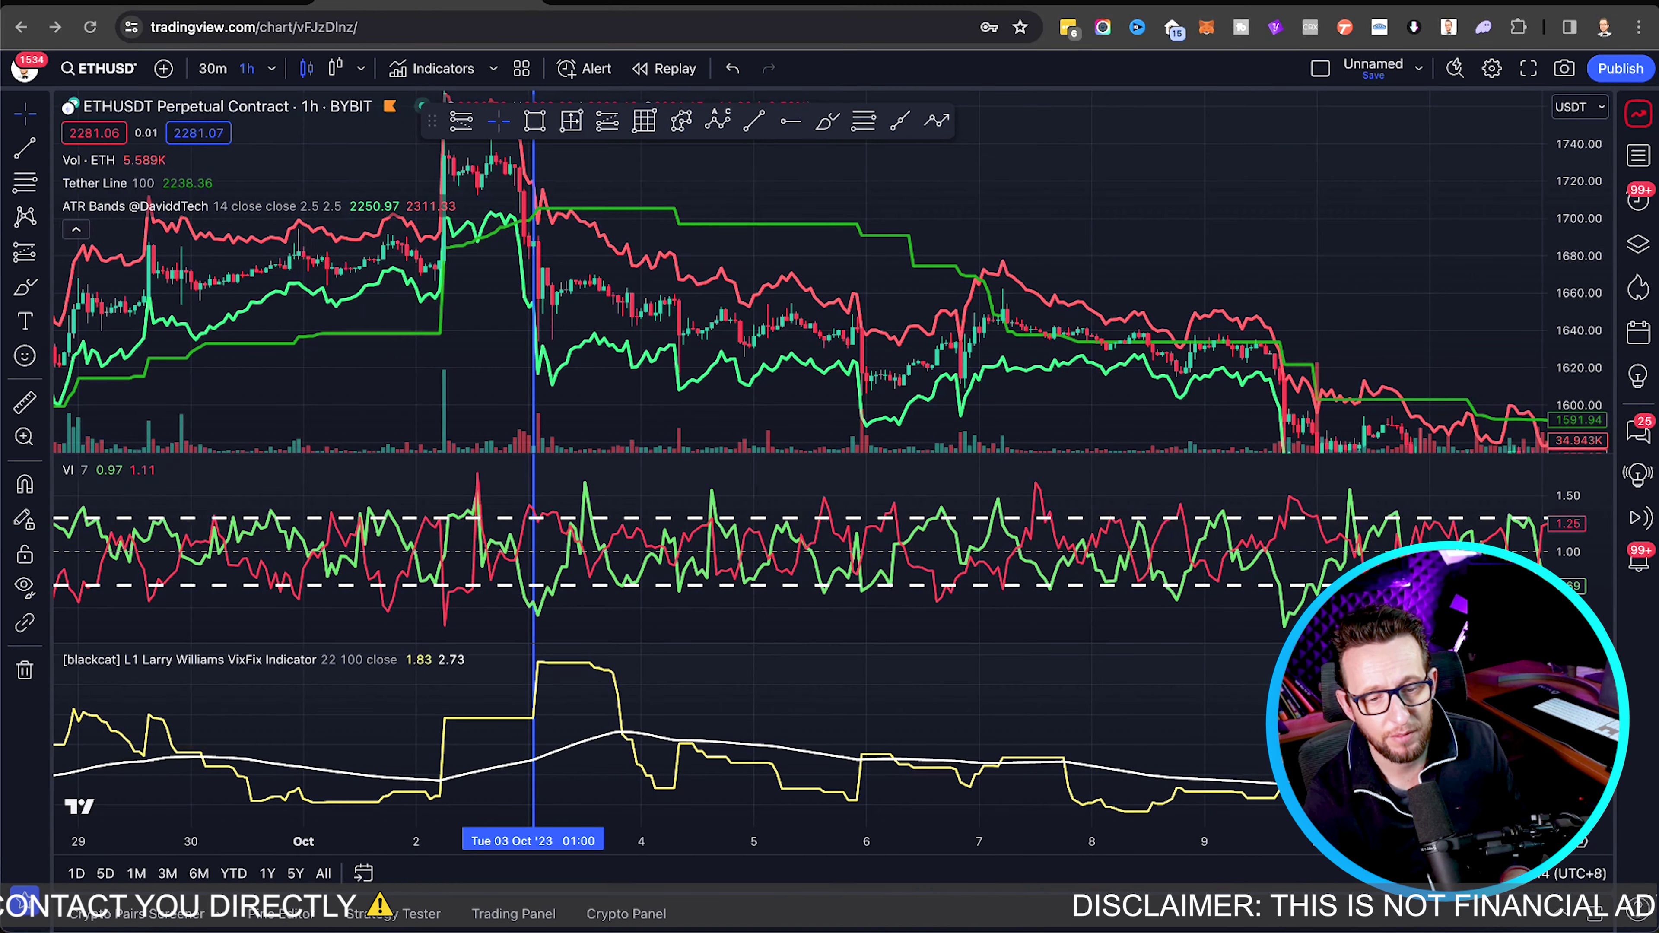
# Place a Short Position projection with its entry at the candle beside the 3 October vertical line.
pyautogui.moveTo(556, 268); pyautogui.dragTo(554, 240)
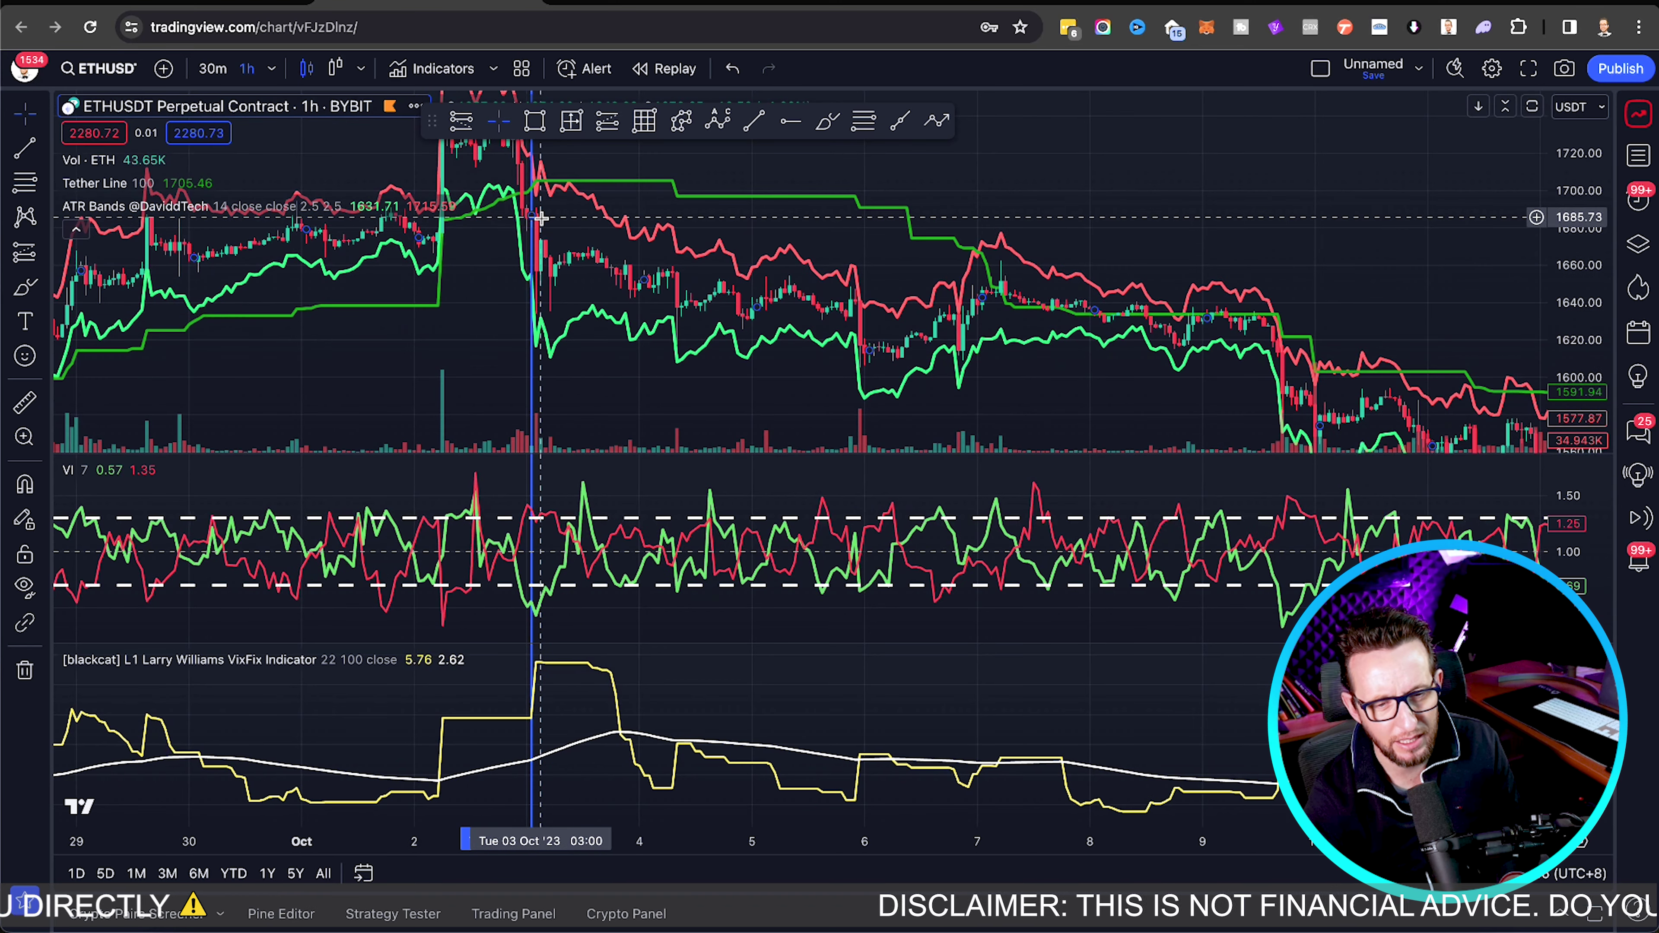
pyautogui.click(24, 187)
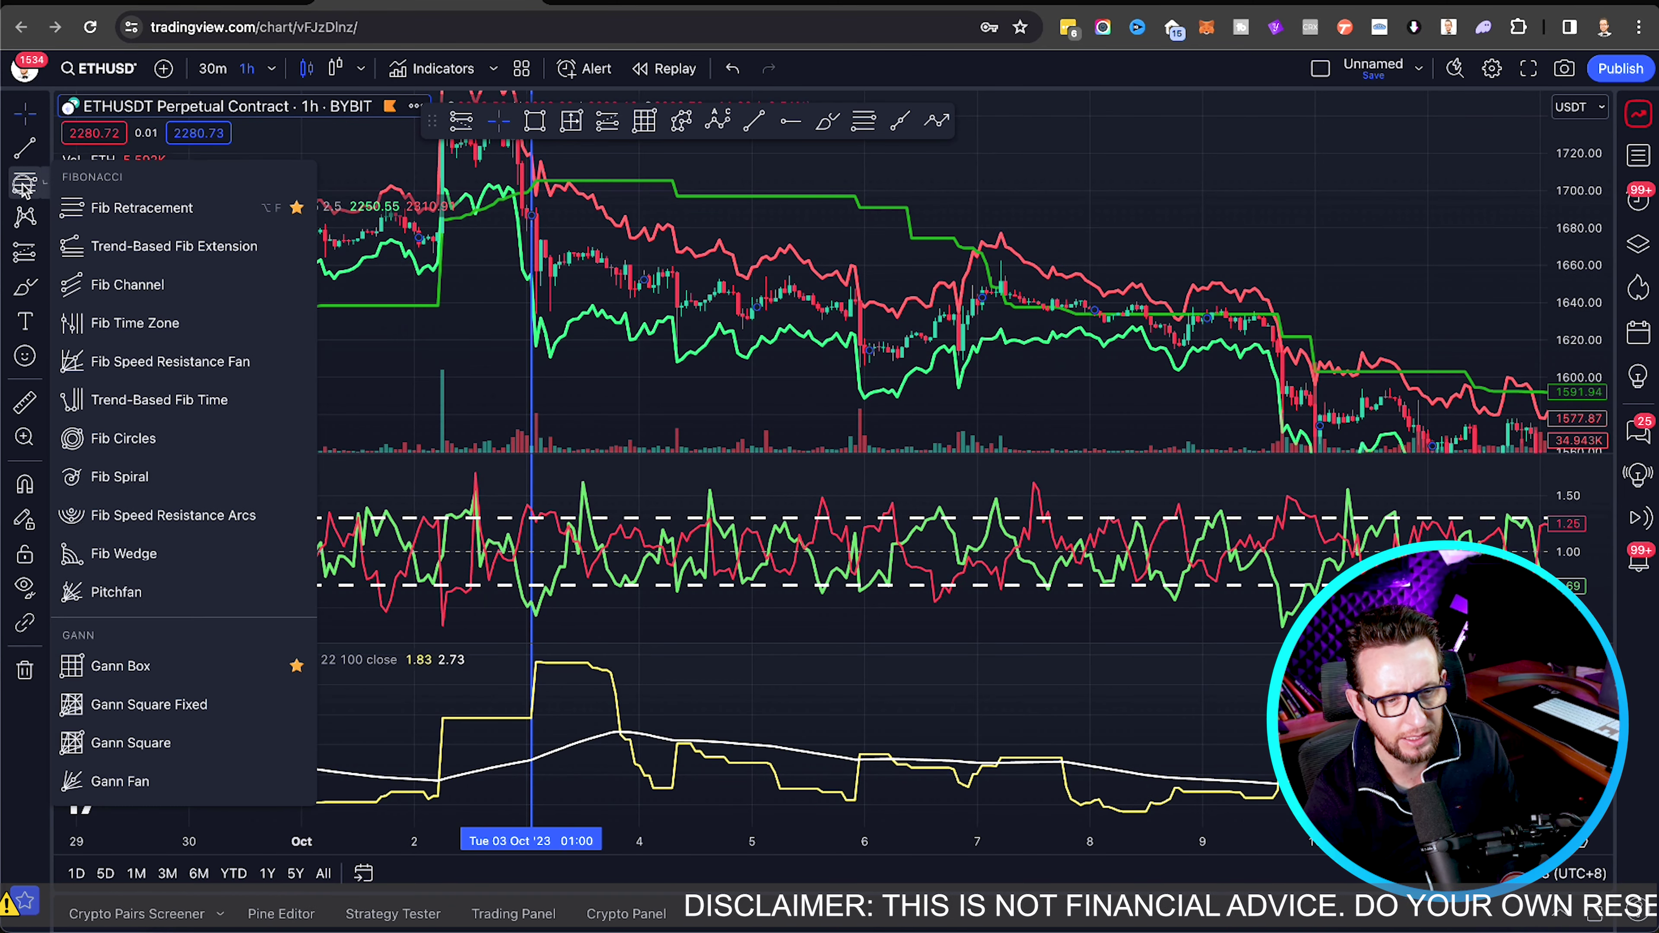
pyautogui.click(24, 189)
pyautogui.click(24, 255)
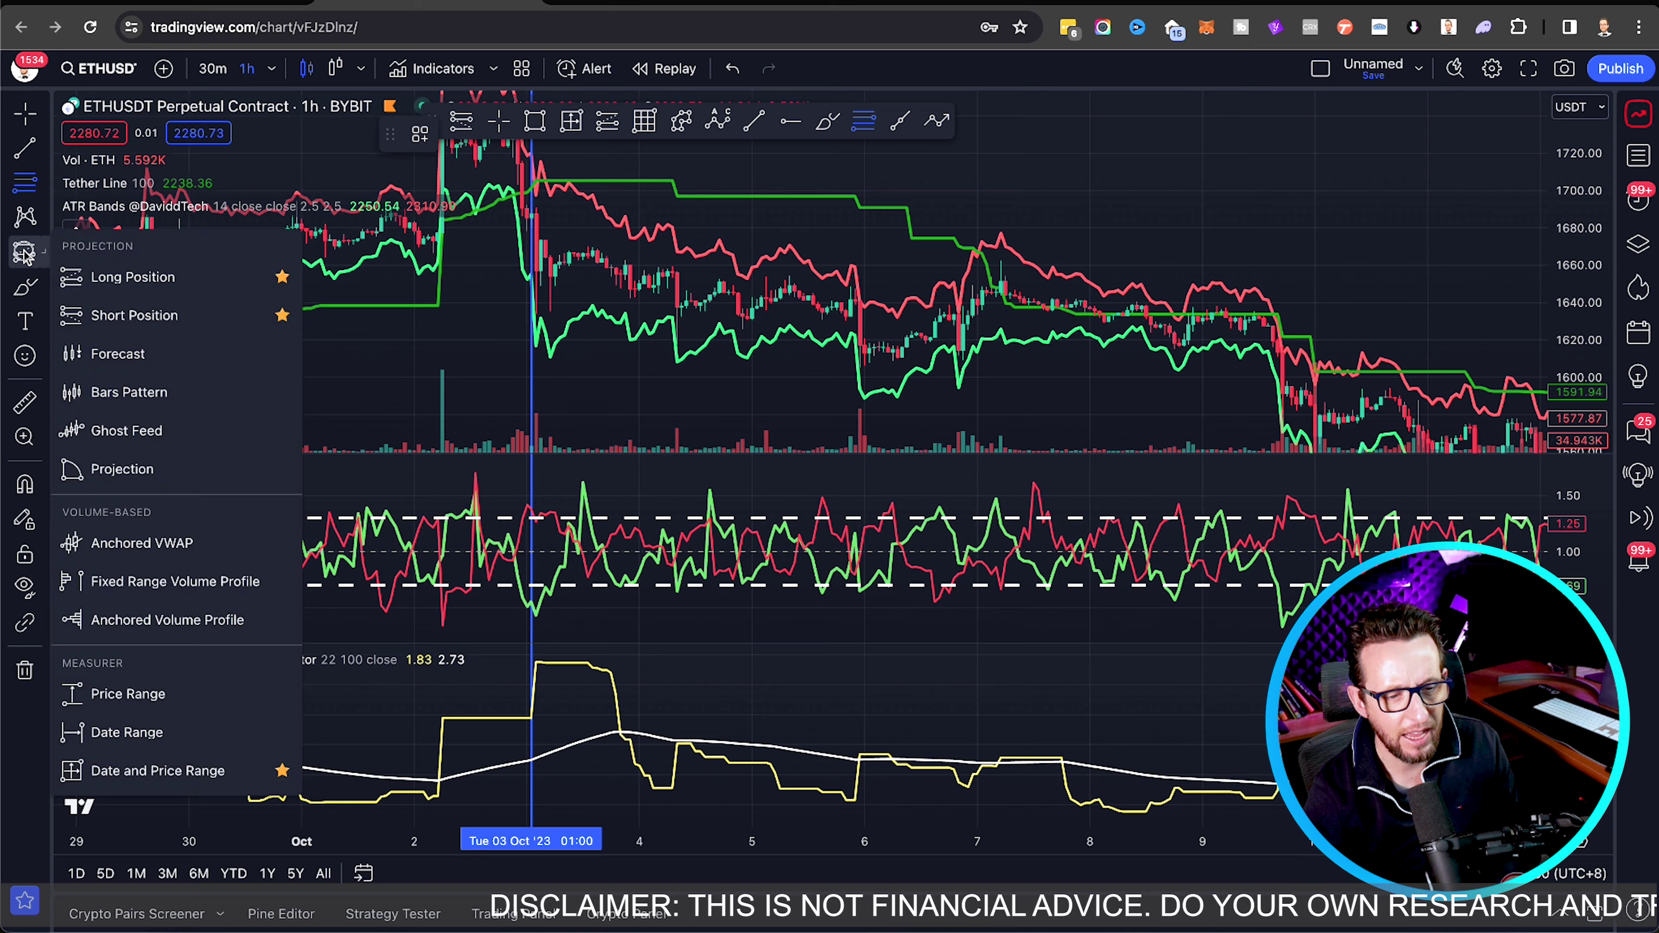
pyautogui.click(137, 316)
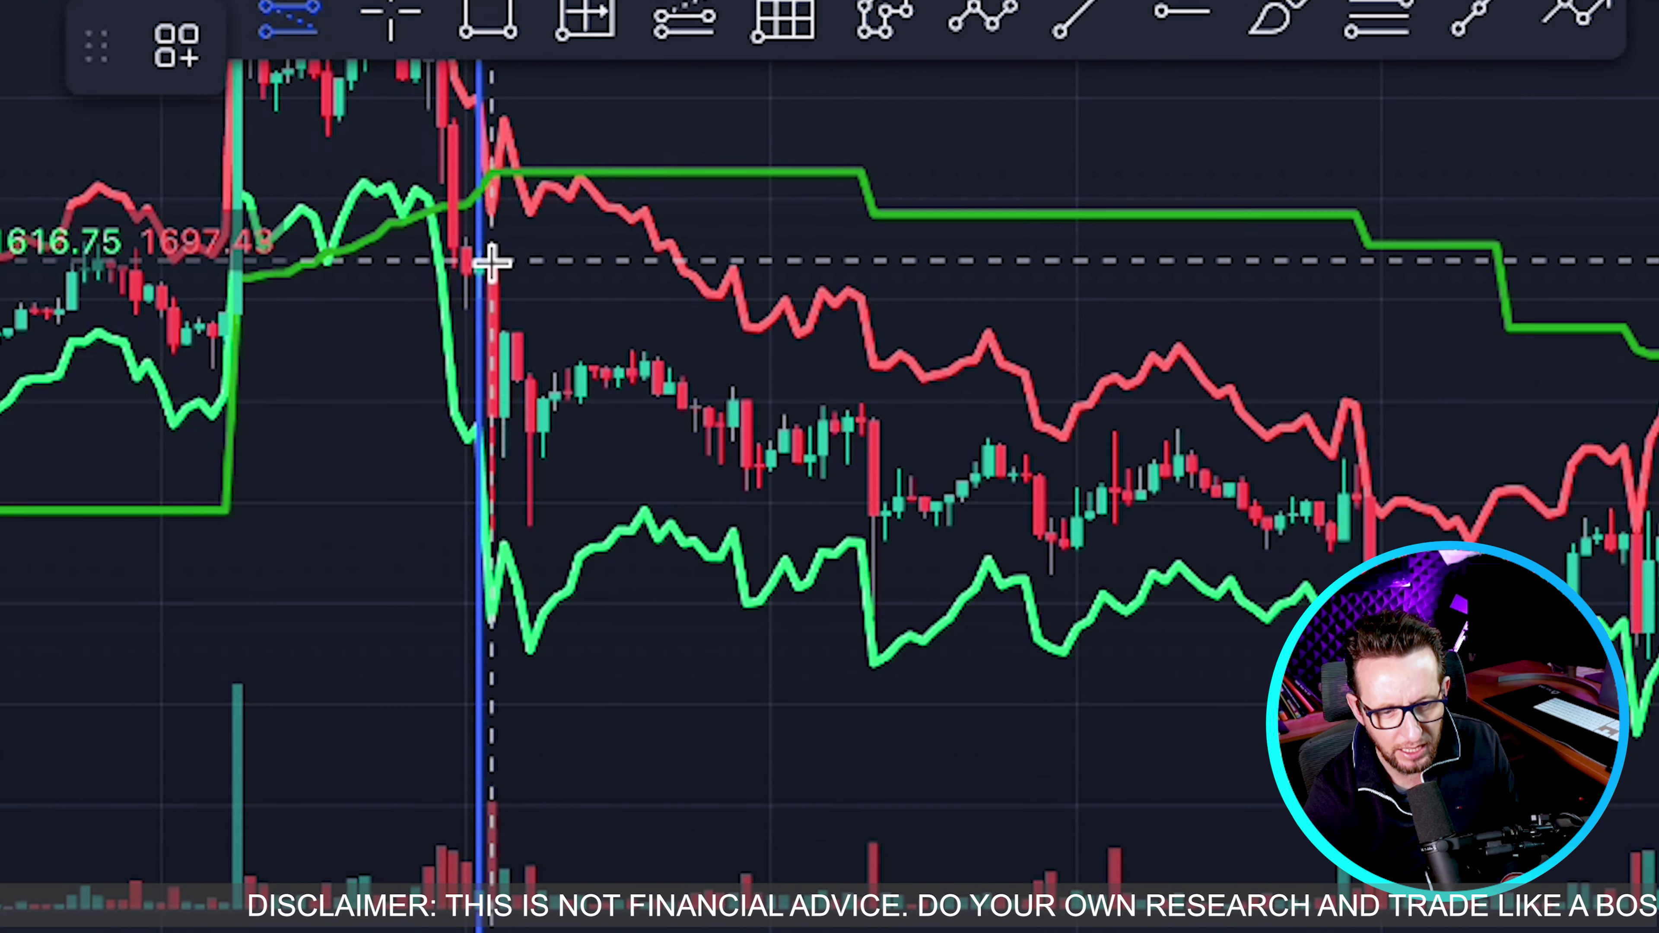
pyautogui.click(513, 249)
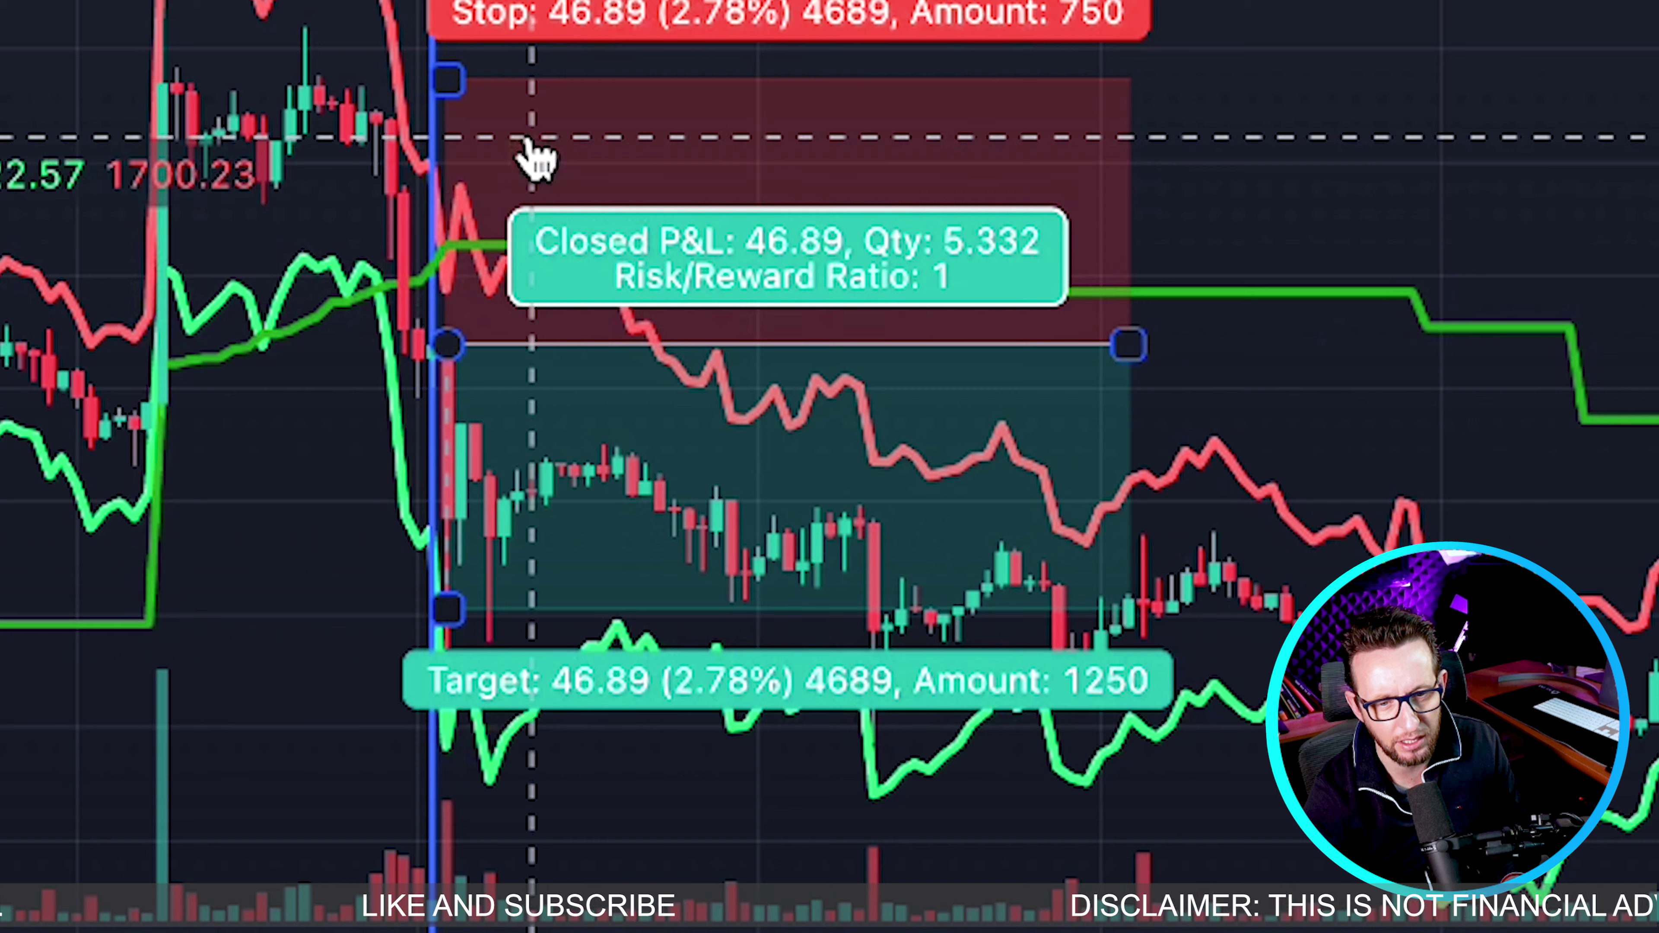
# Set the short position's stop to 26.77 (1.59%) and target to 53.54 (3.18%), and extend the box to about 6 October.
pyautogui.moveTo(445, 80); pyautogui.dragTo(448, 202)
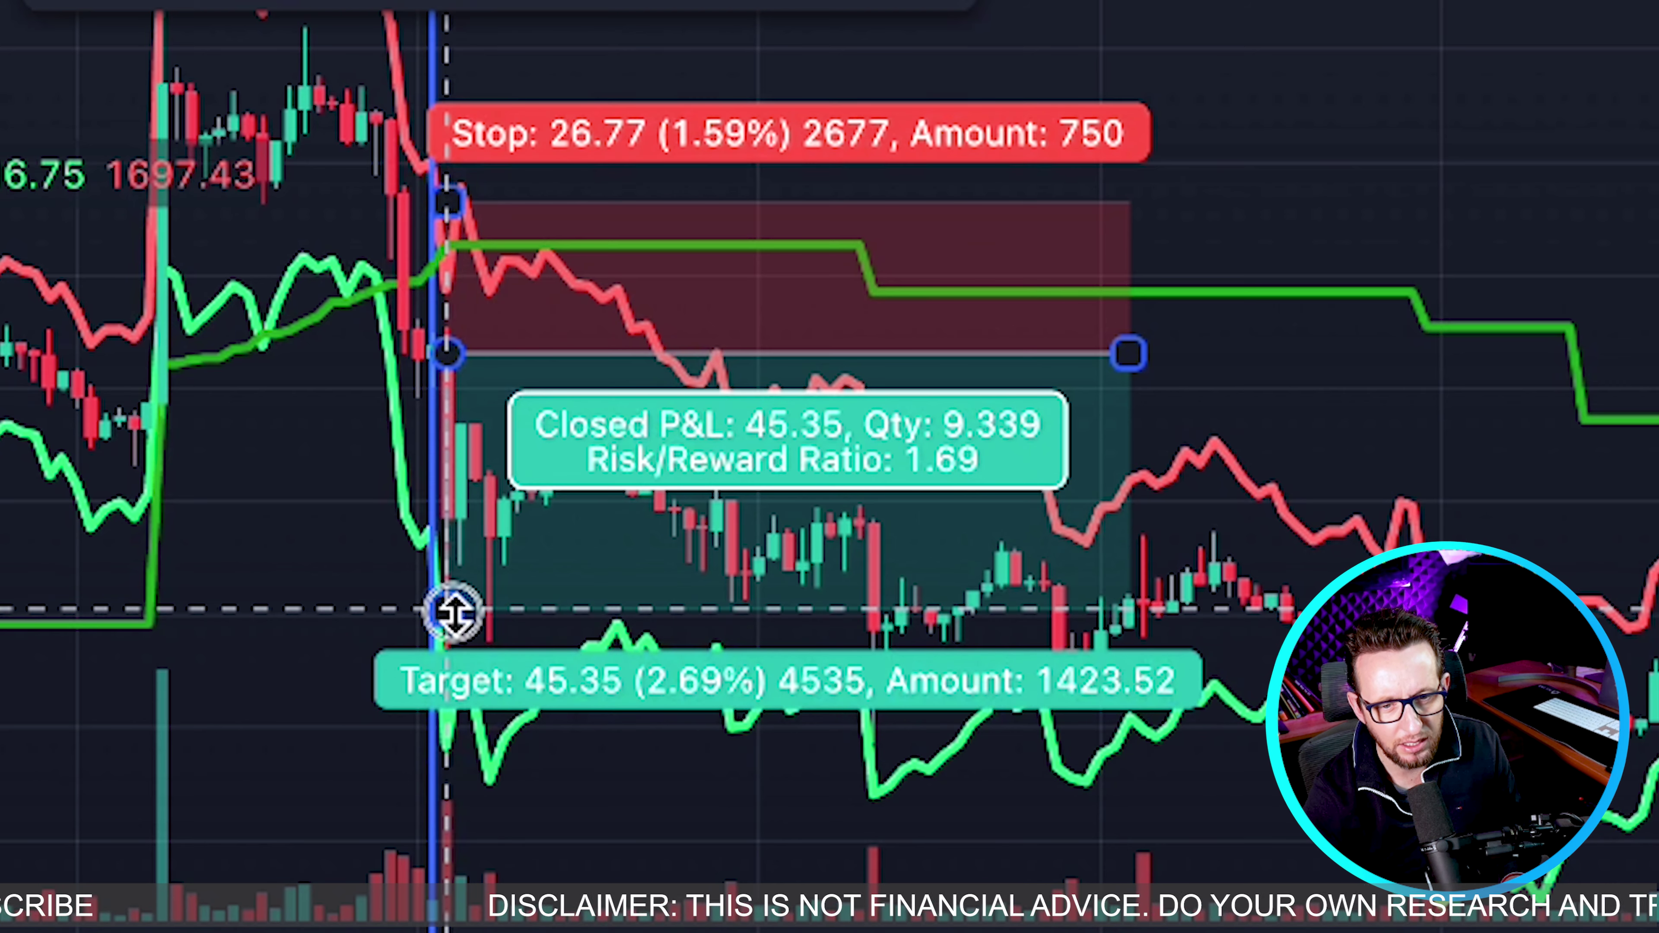
pyautogui.moveTo(454, 612); pyautogui.dragTo(452, 654)
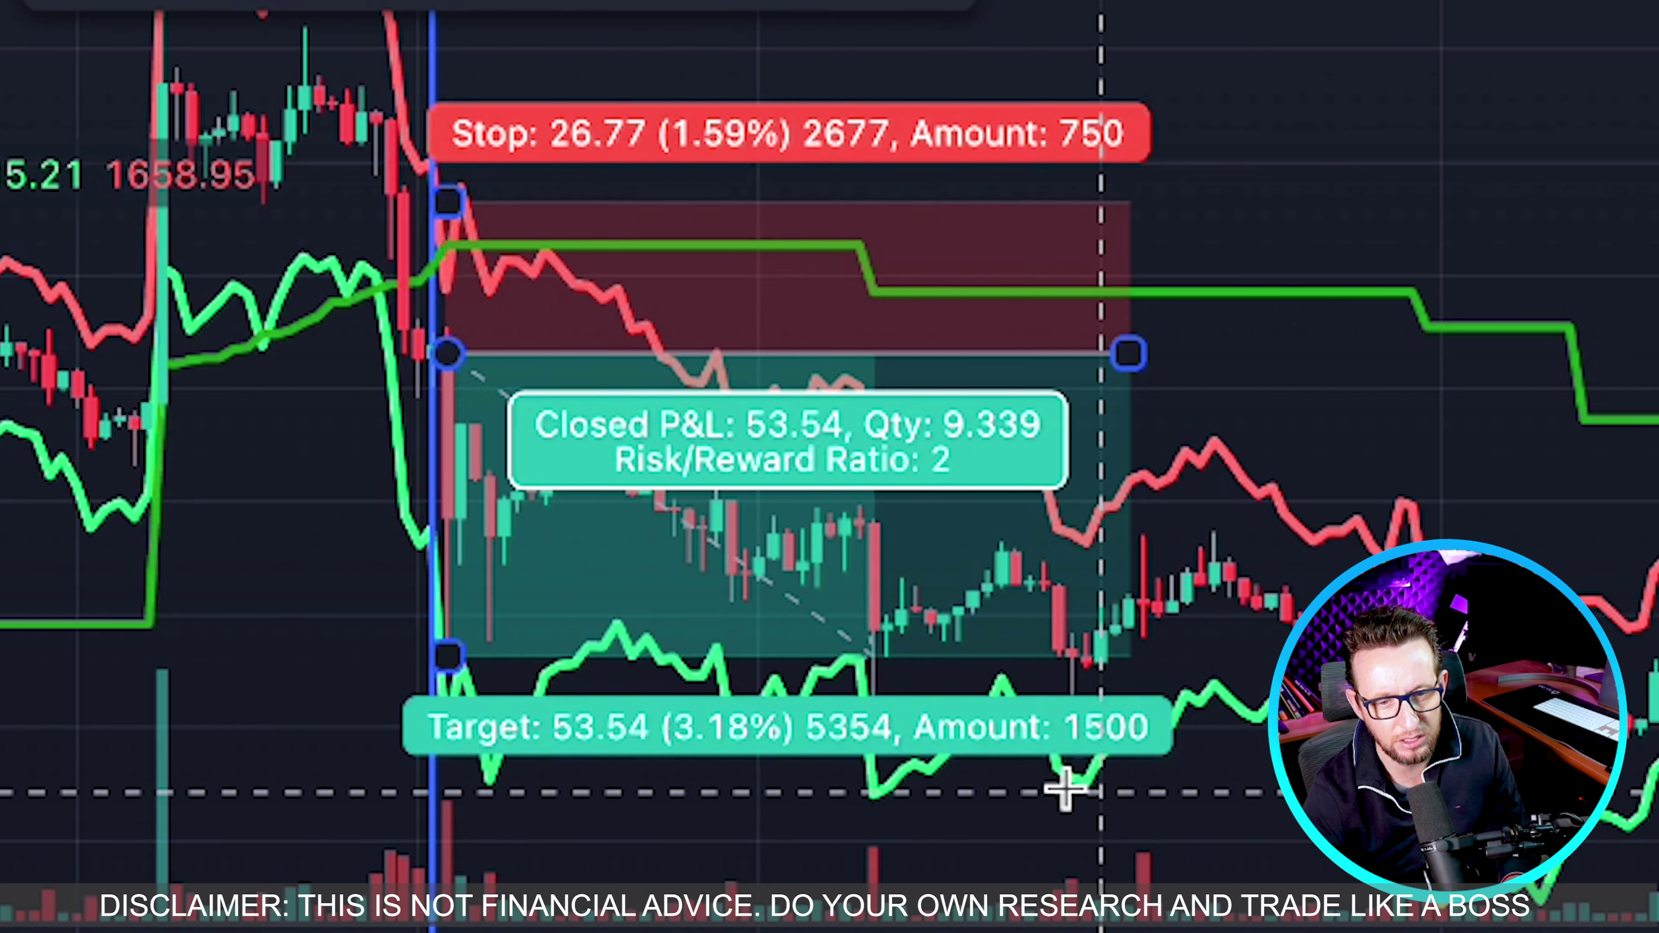
pyautogui.moveTo(1134, 353); pyautogui.dragTo(1556, 354)
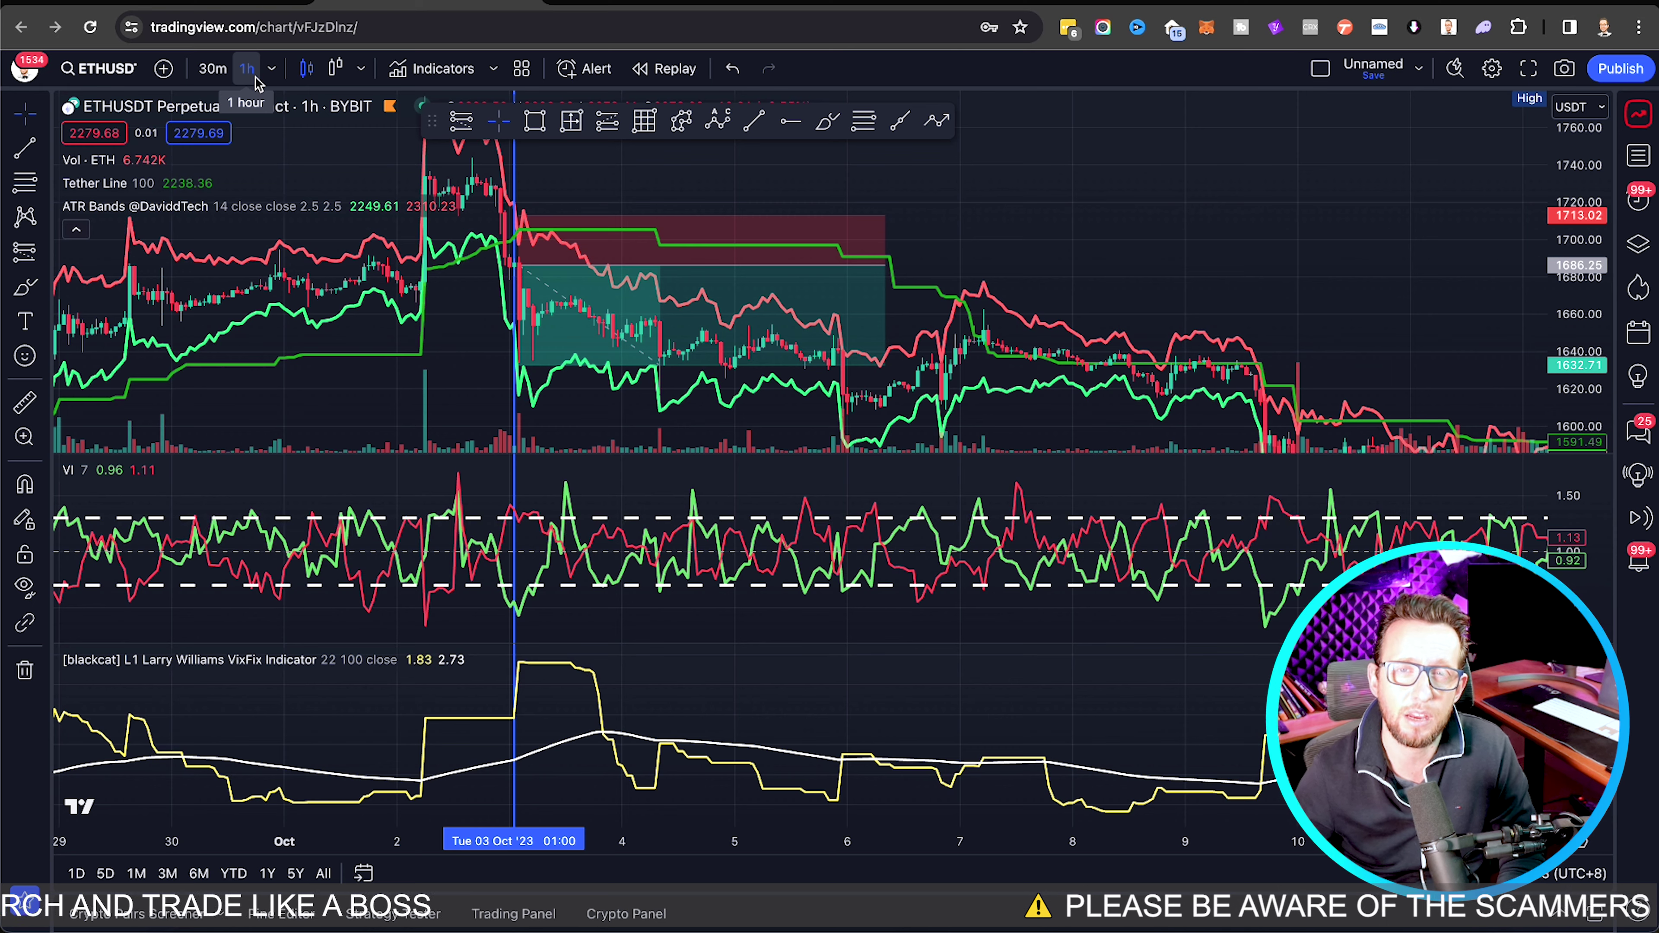
# Switch to the Incubate Trade site and look through the My Strategies list of published strategies.
pyautogui.press('super+Tab')
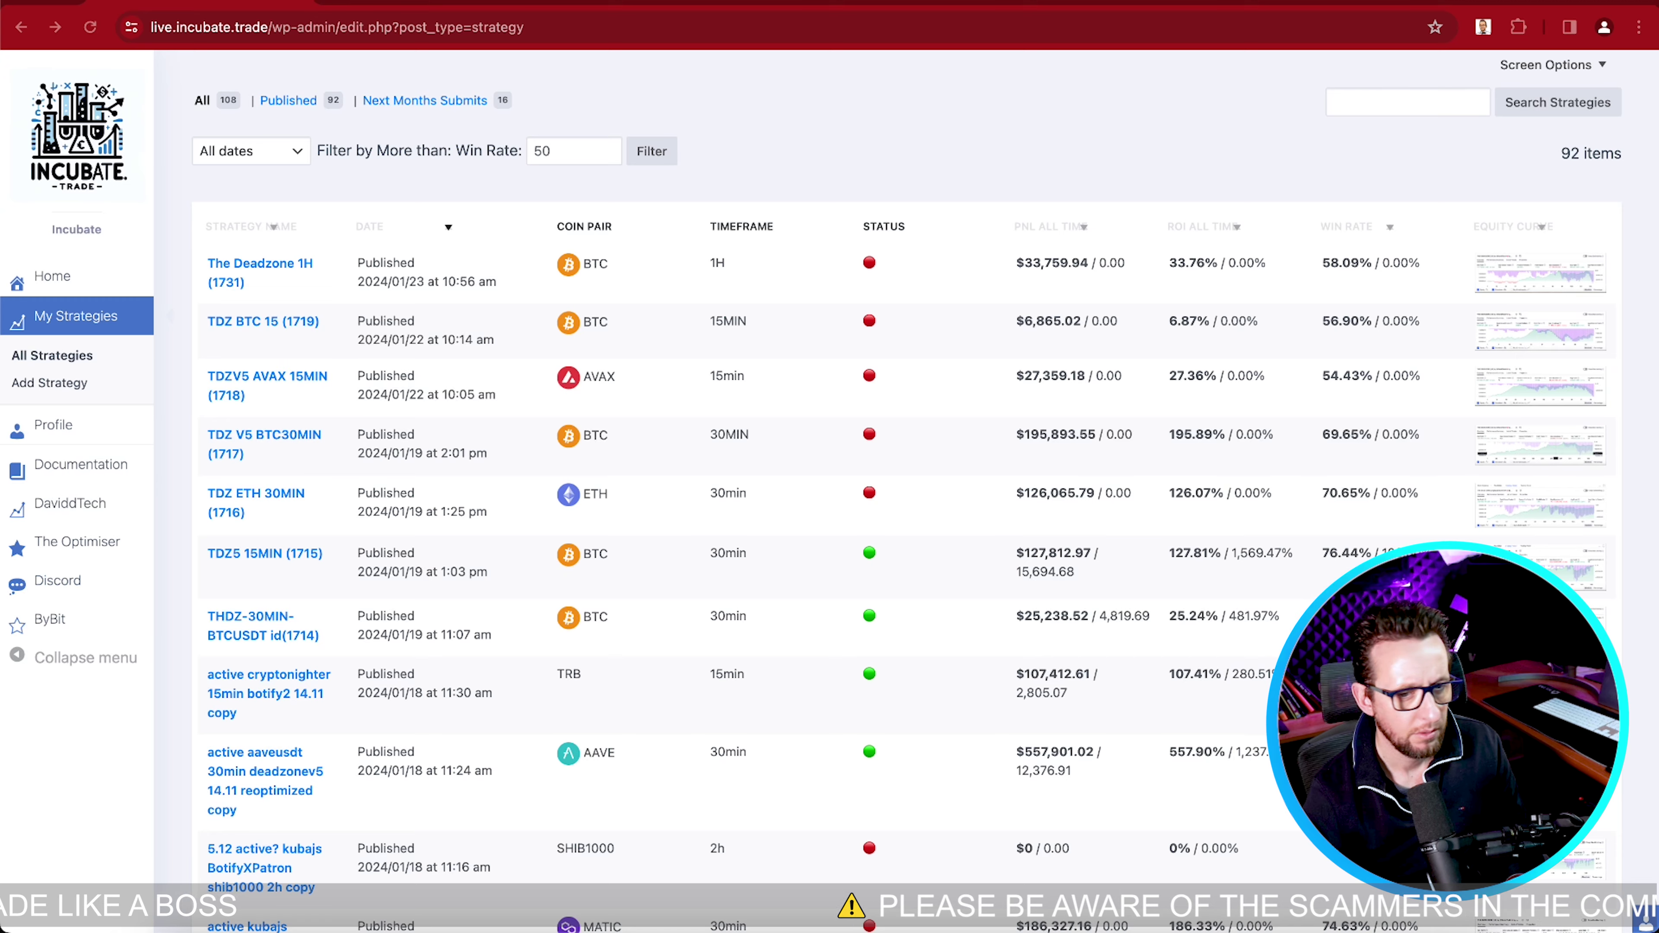
pyautogui.scroll(-5, 829, 523)
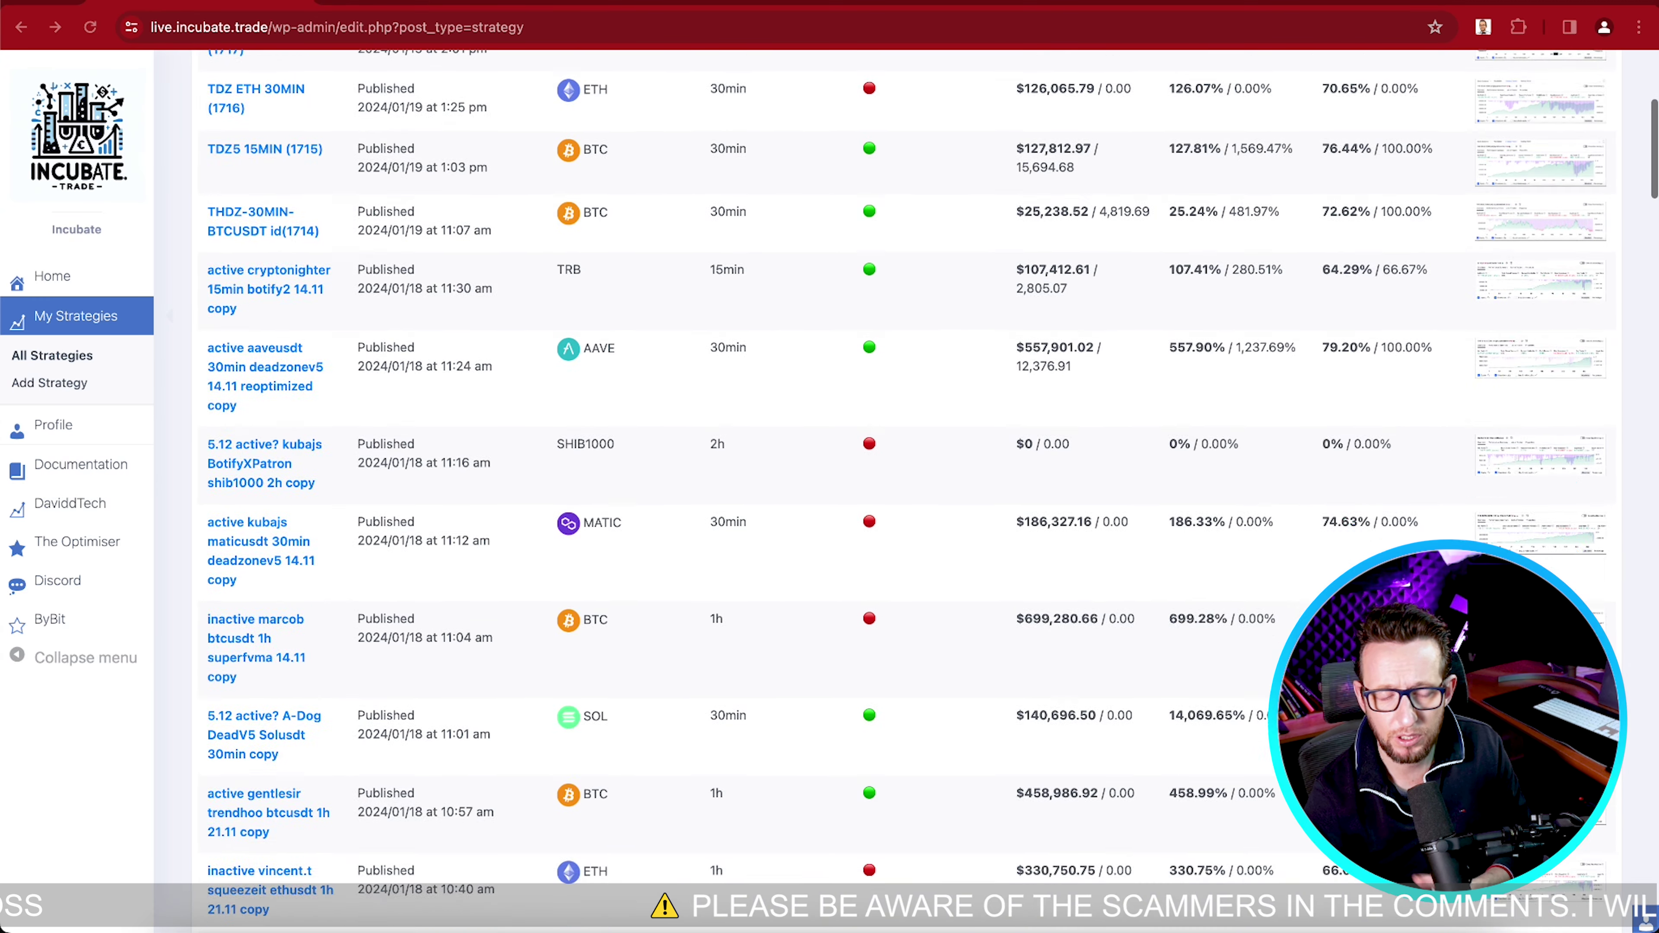
pyautogui.scroll(5, 829, 522)
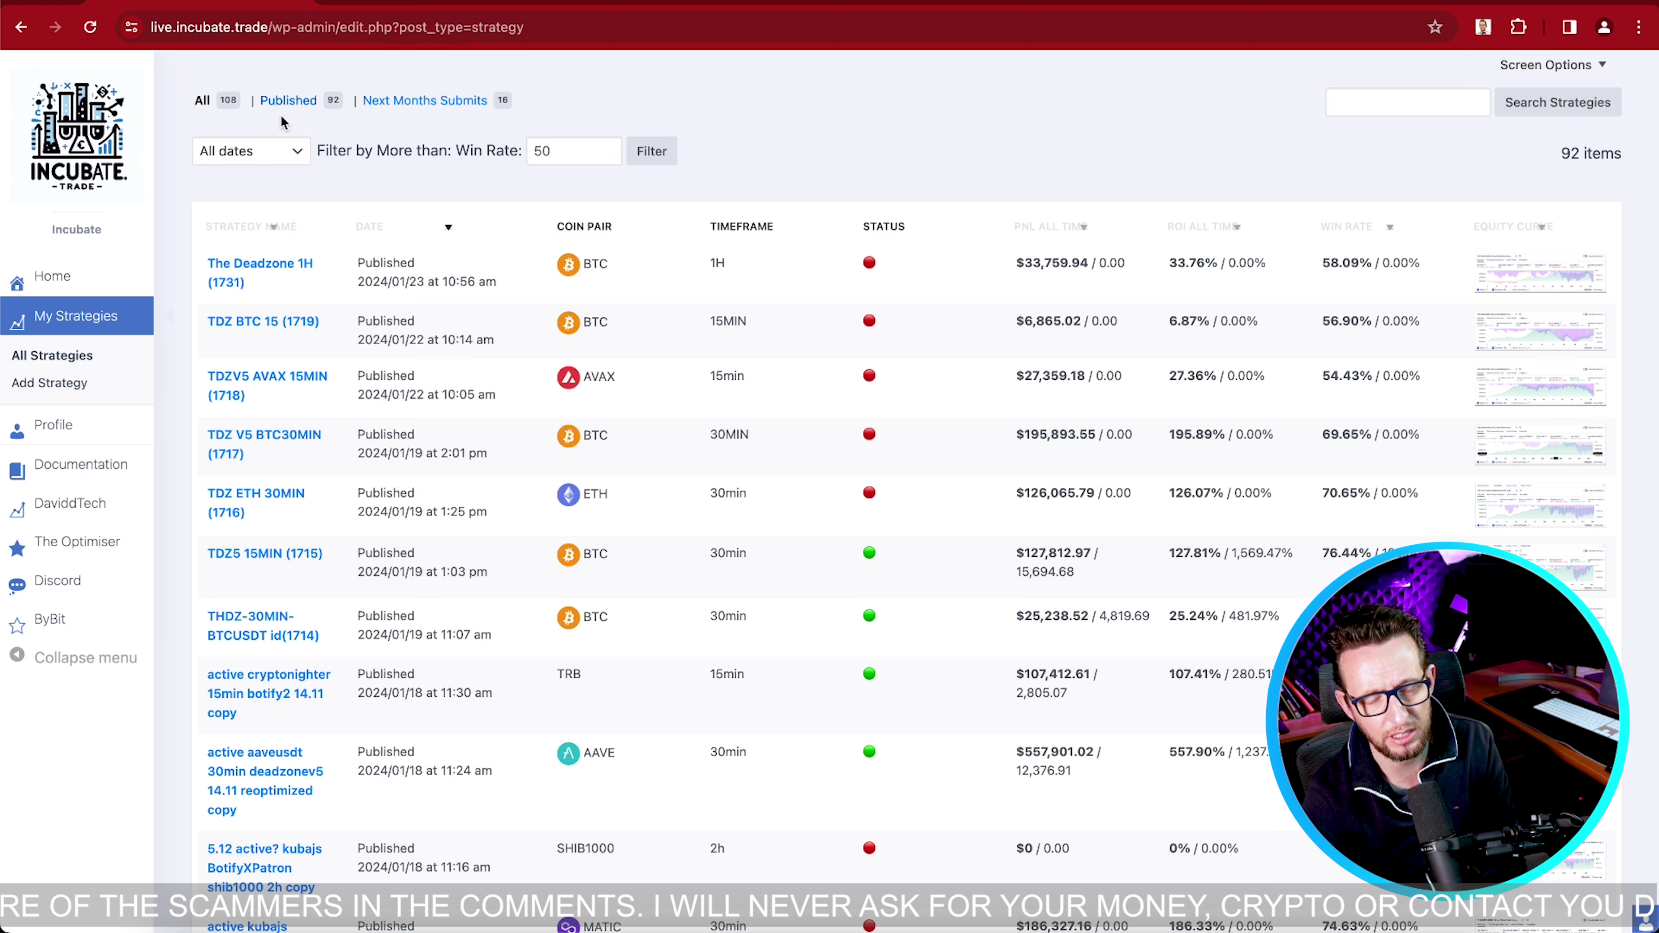
# View the equity curve of the SOL 30min DeadV5 strategy, then open the strategy and read its backtest and trading statistics.
pyautogui.scroll(-9, 1127, 518)
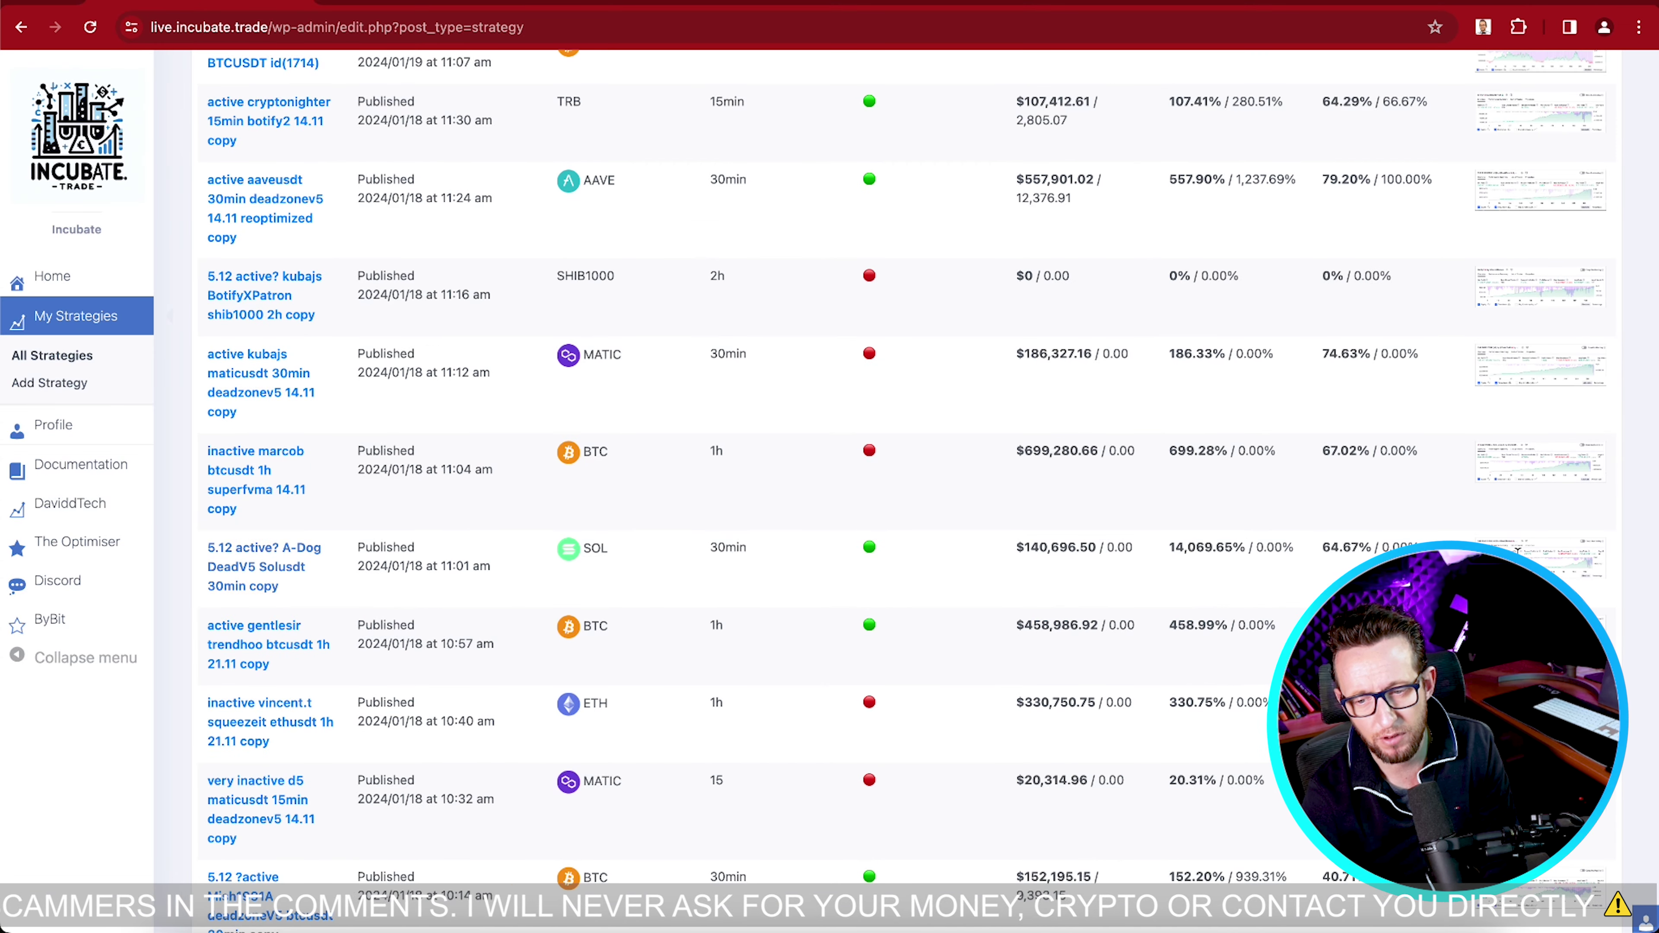
pyautogui.click(1517, 550)
pyautogui.click(1225, 394)
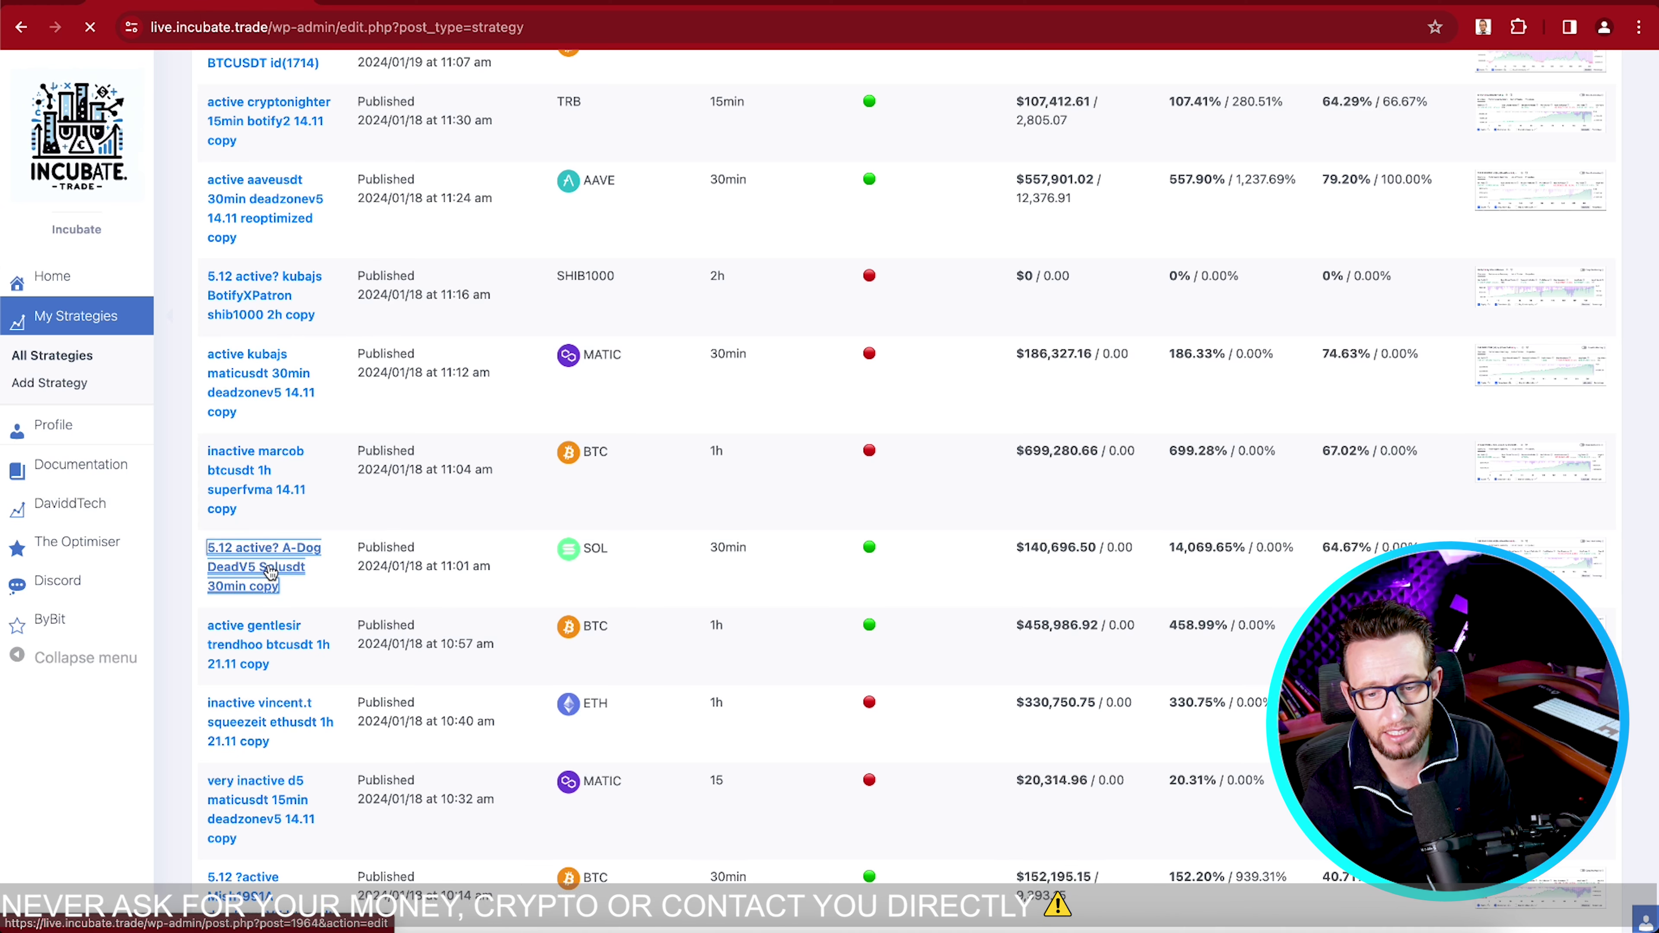
pyautogui.scroll(-14, 794, 560)
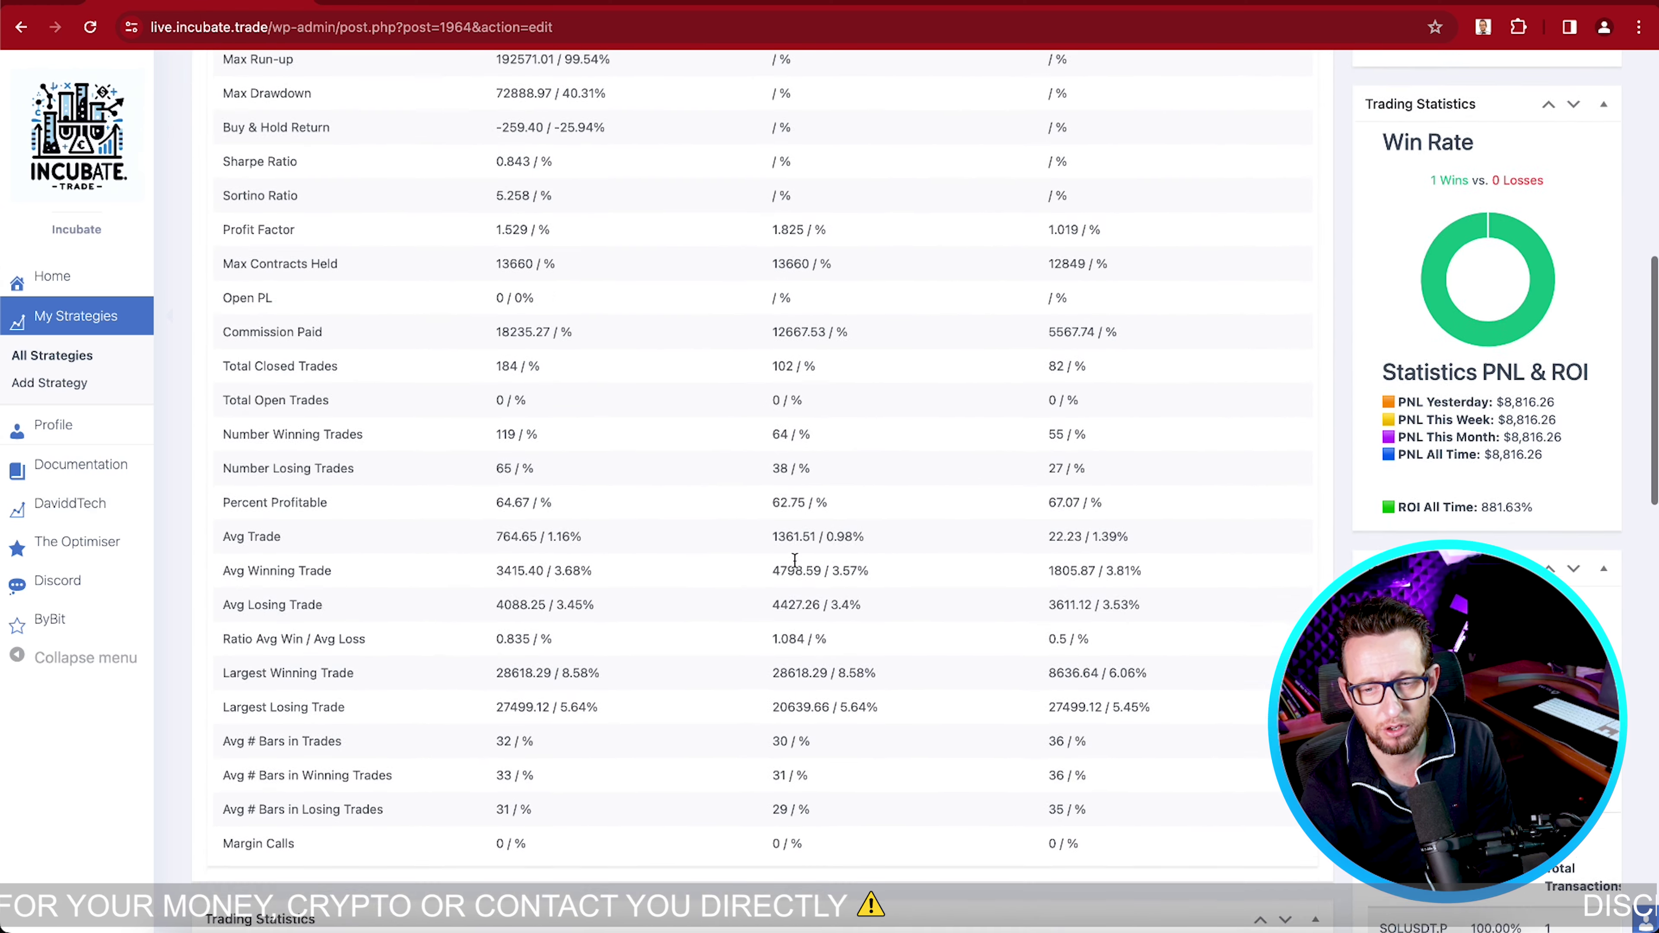
pyautogui.scroll(-3, 794, 560)
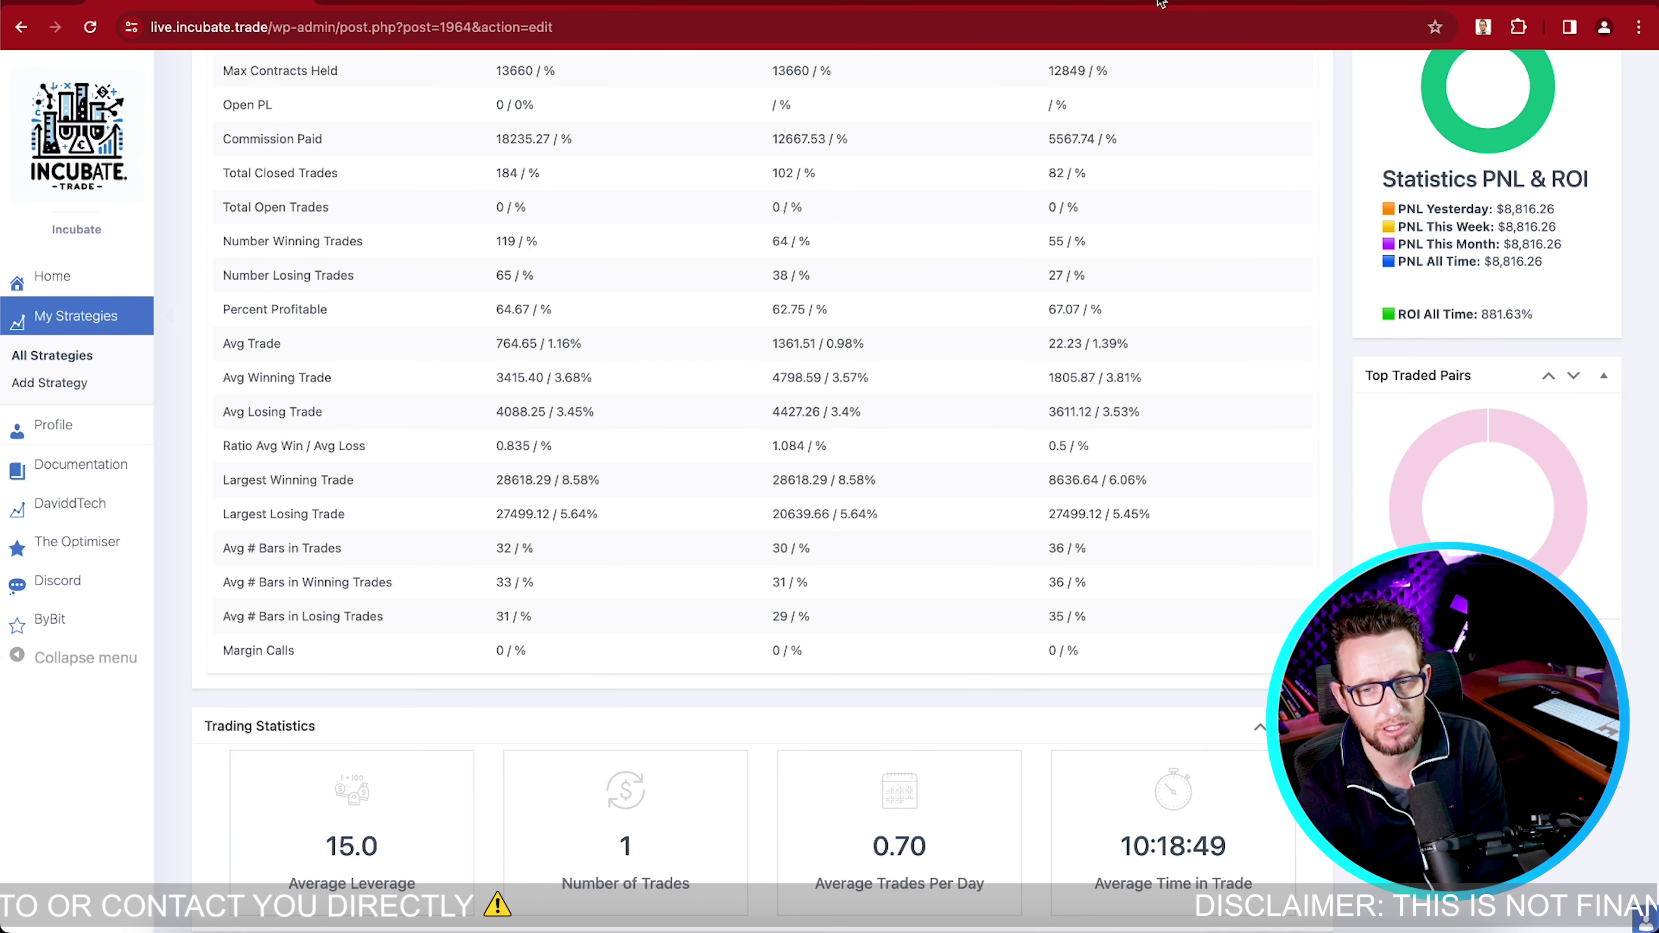
# Switch to the TradingView chart and open the source code of the Vortex indicator.
pyautogui.hotkey('ctrl', 'Right')
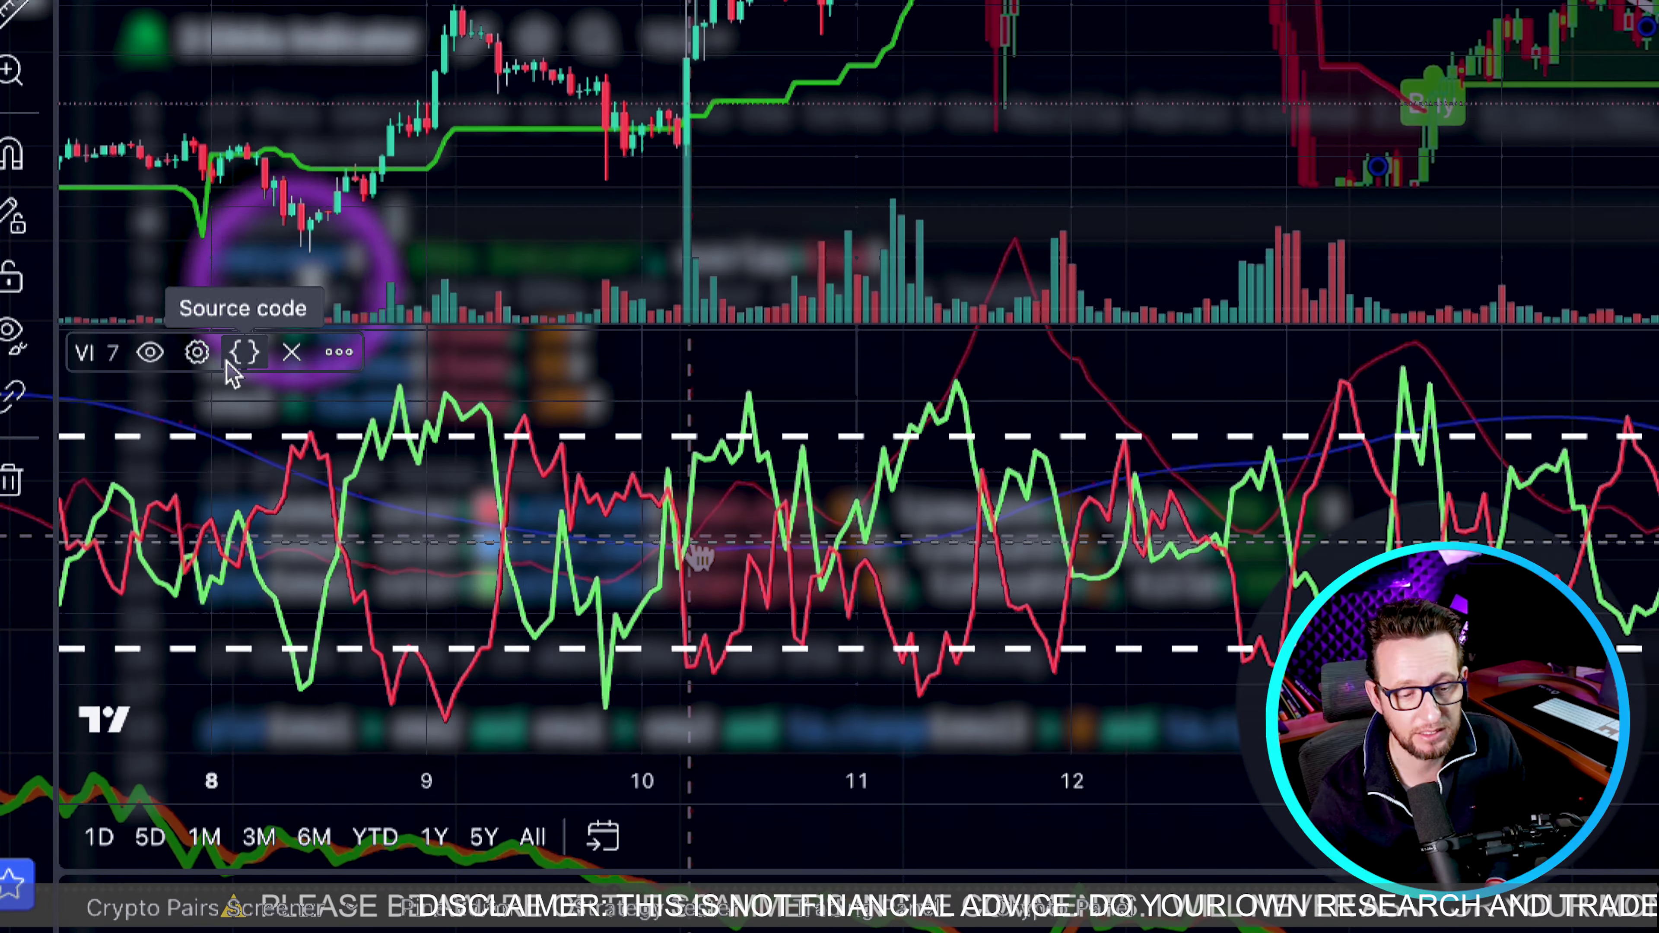
pyautogui.click(230, 364)
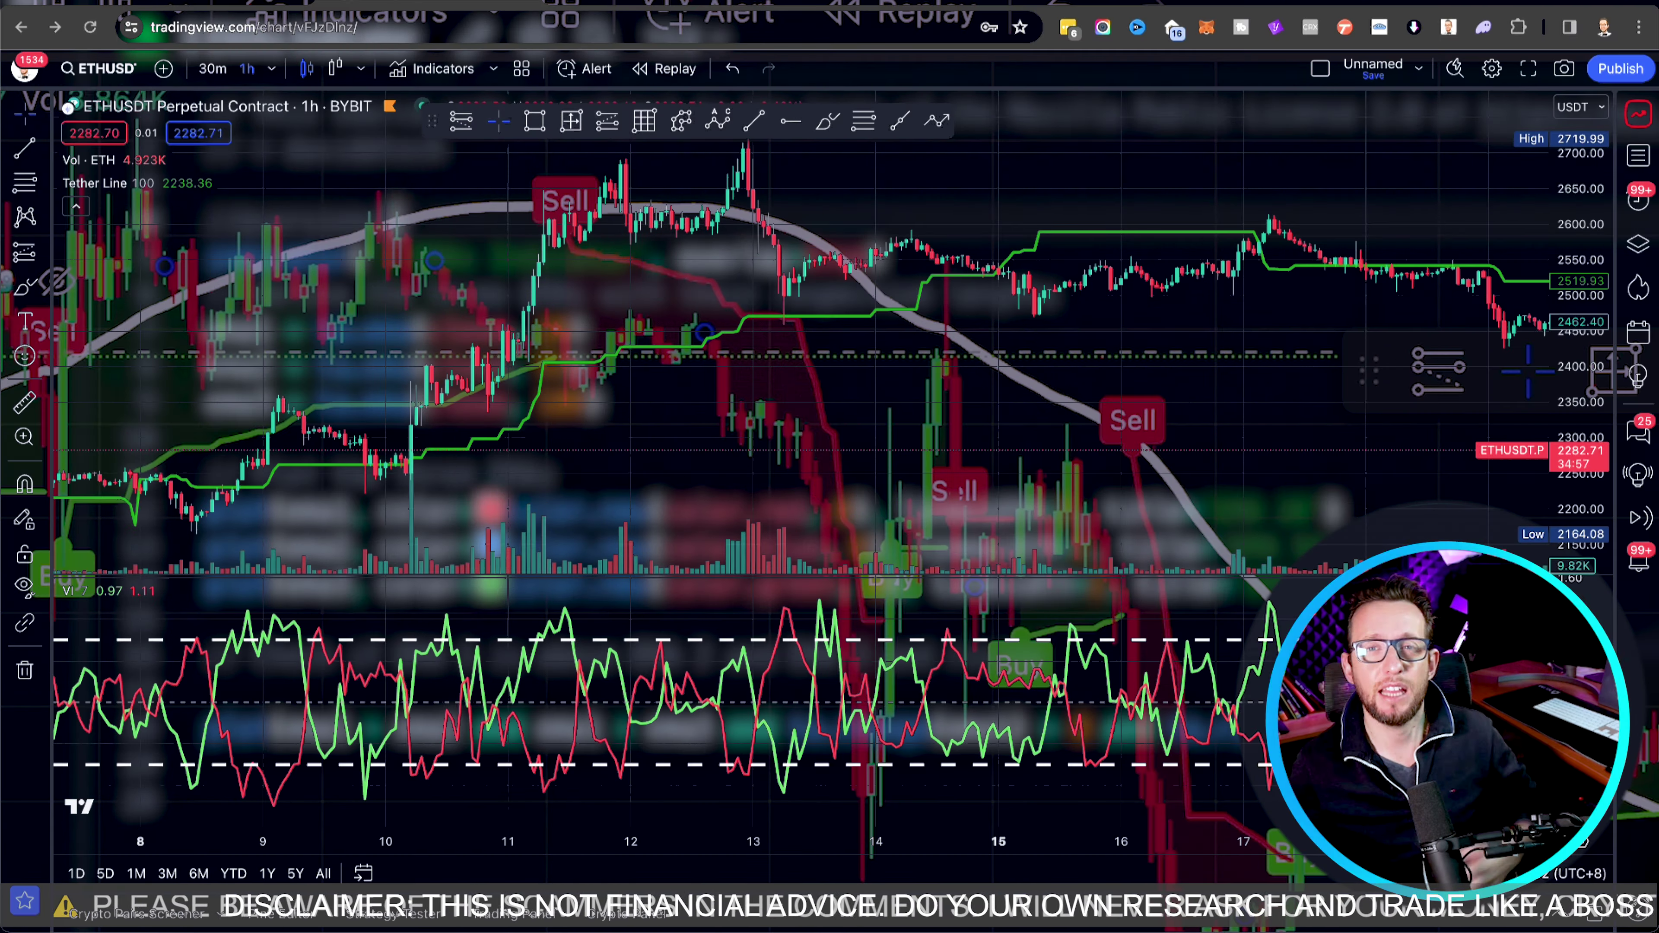
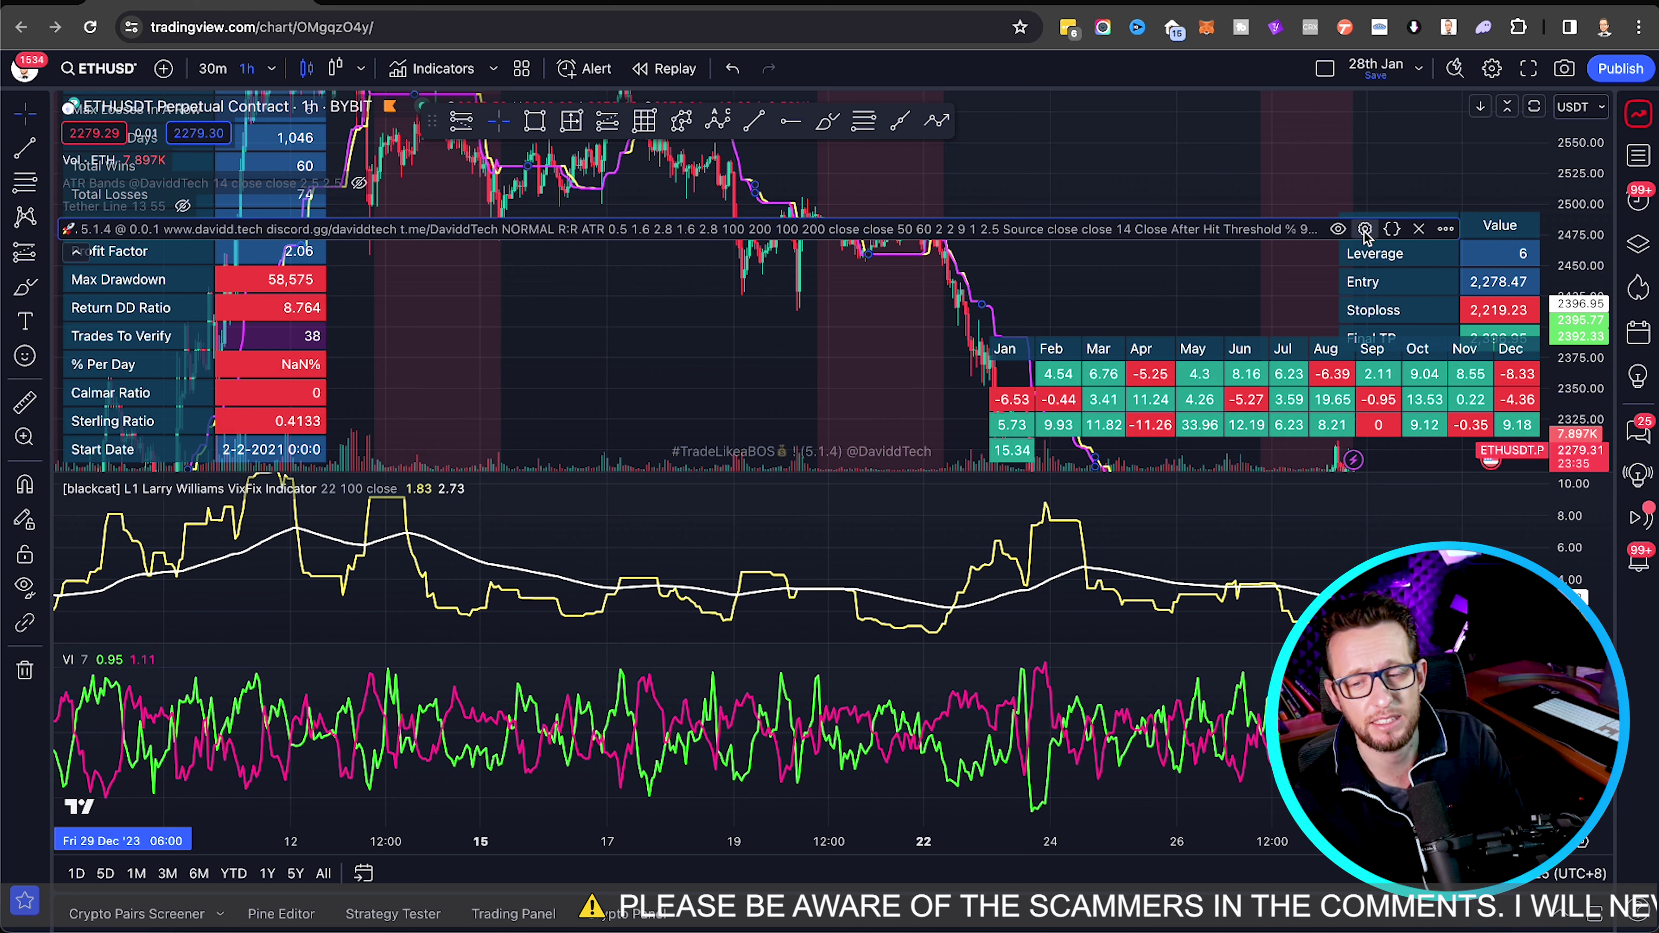
# Open the Boilerplate strategy's settings and review the take-profit, stop-loss, risk-to-reward, ATR stoploss and leverage inputs.
pyautogui.click(1365, 229)
pyautogui.scroll(-10, 944, 484)
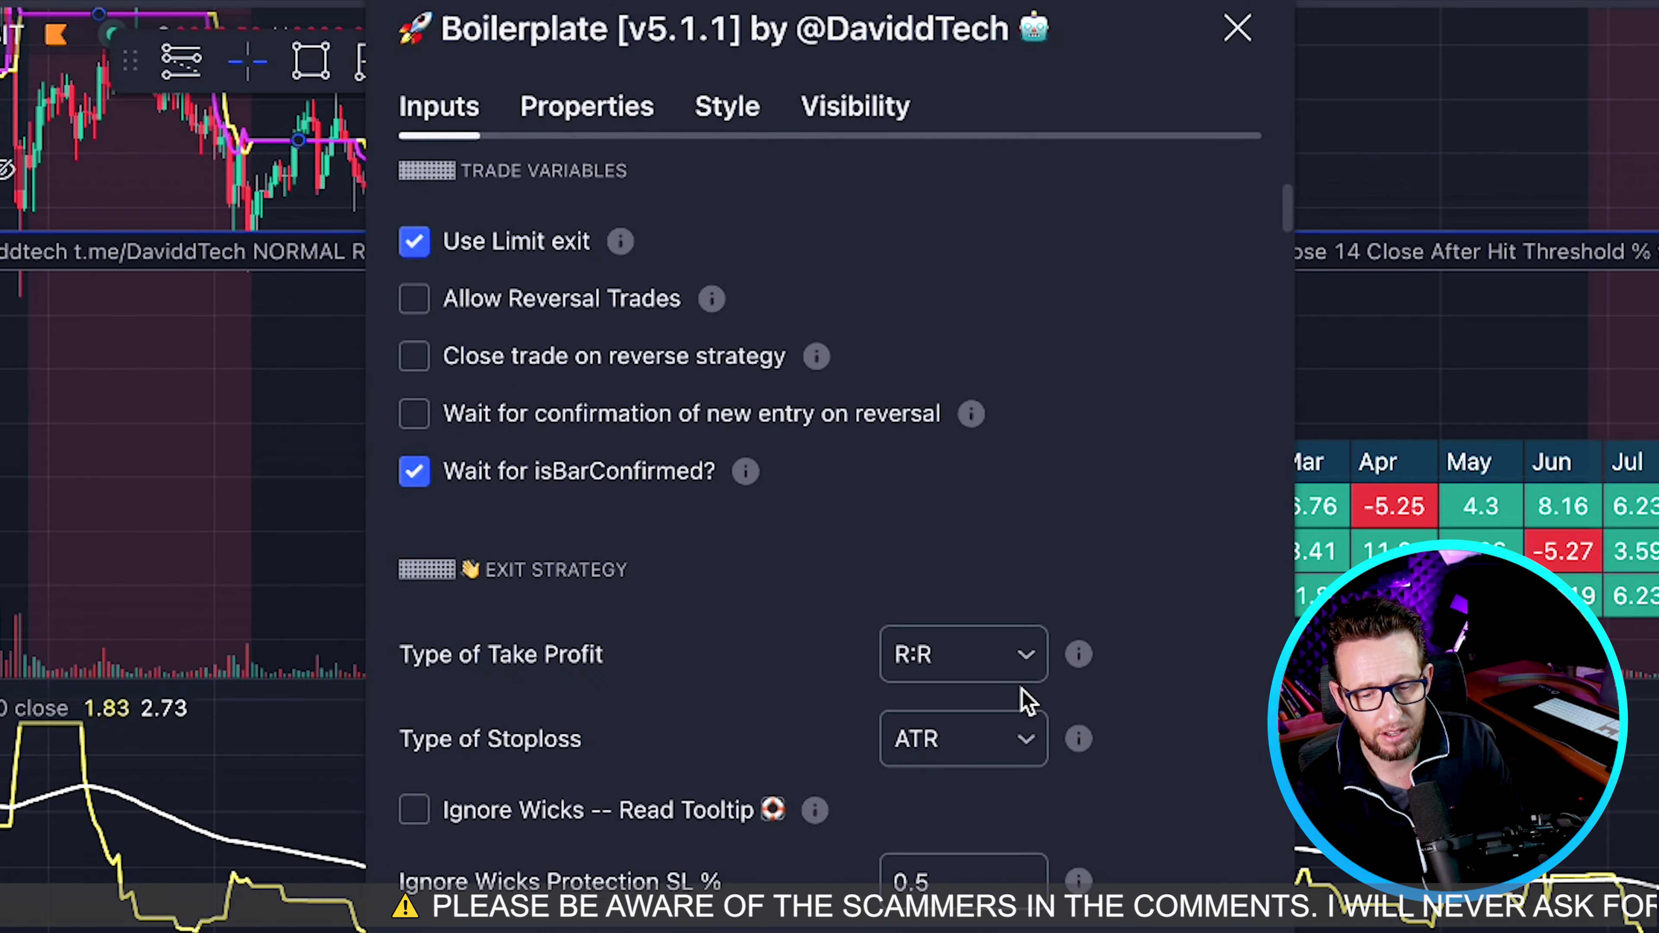
pyautogui.scroll(3, 946, 486)
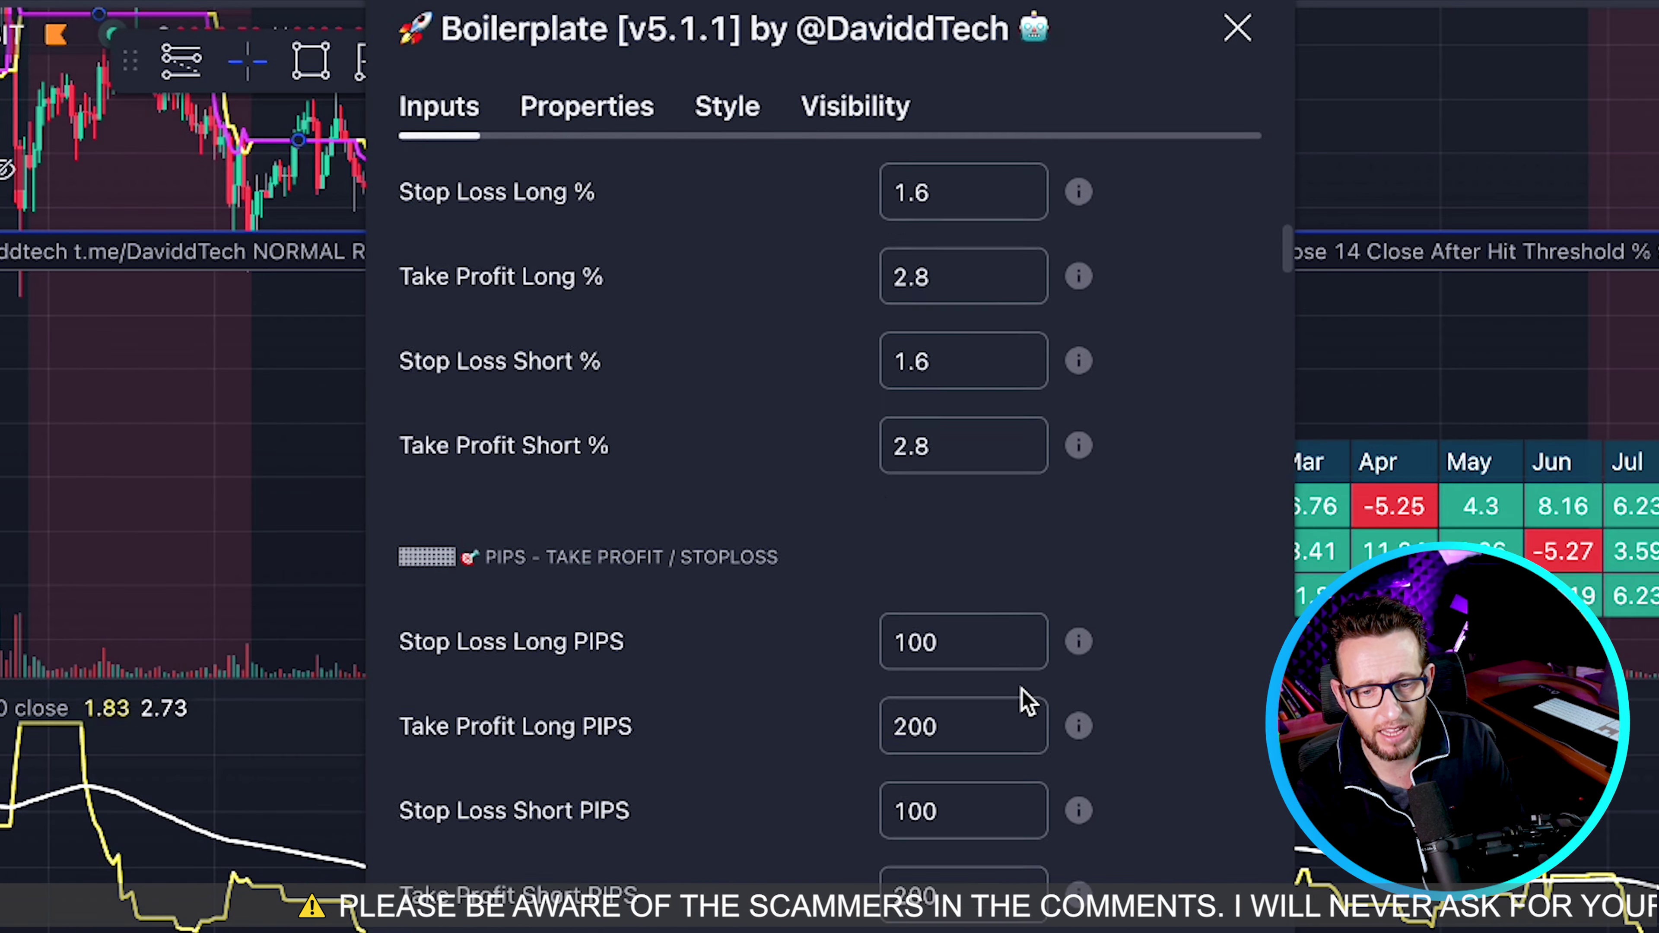
pyautogui.scroll(6, 1025, 703)
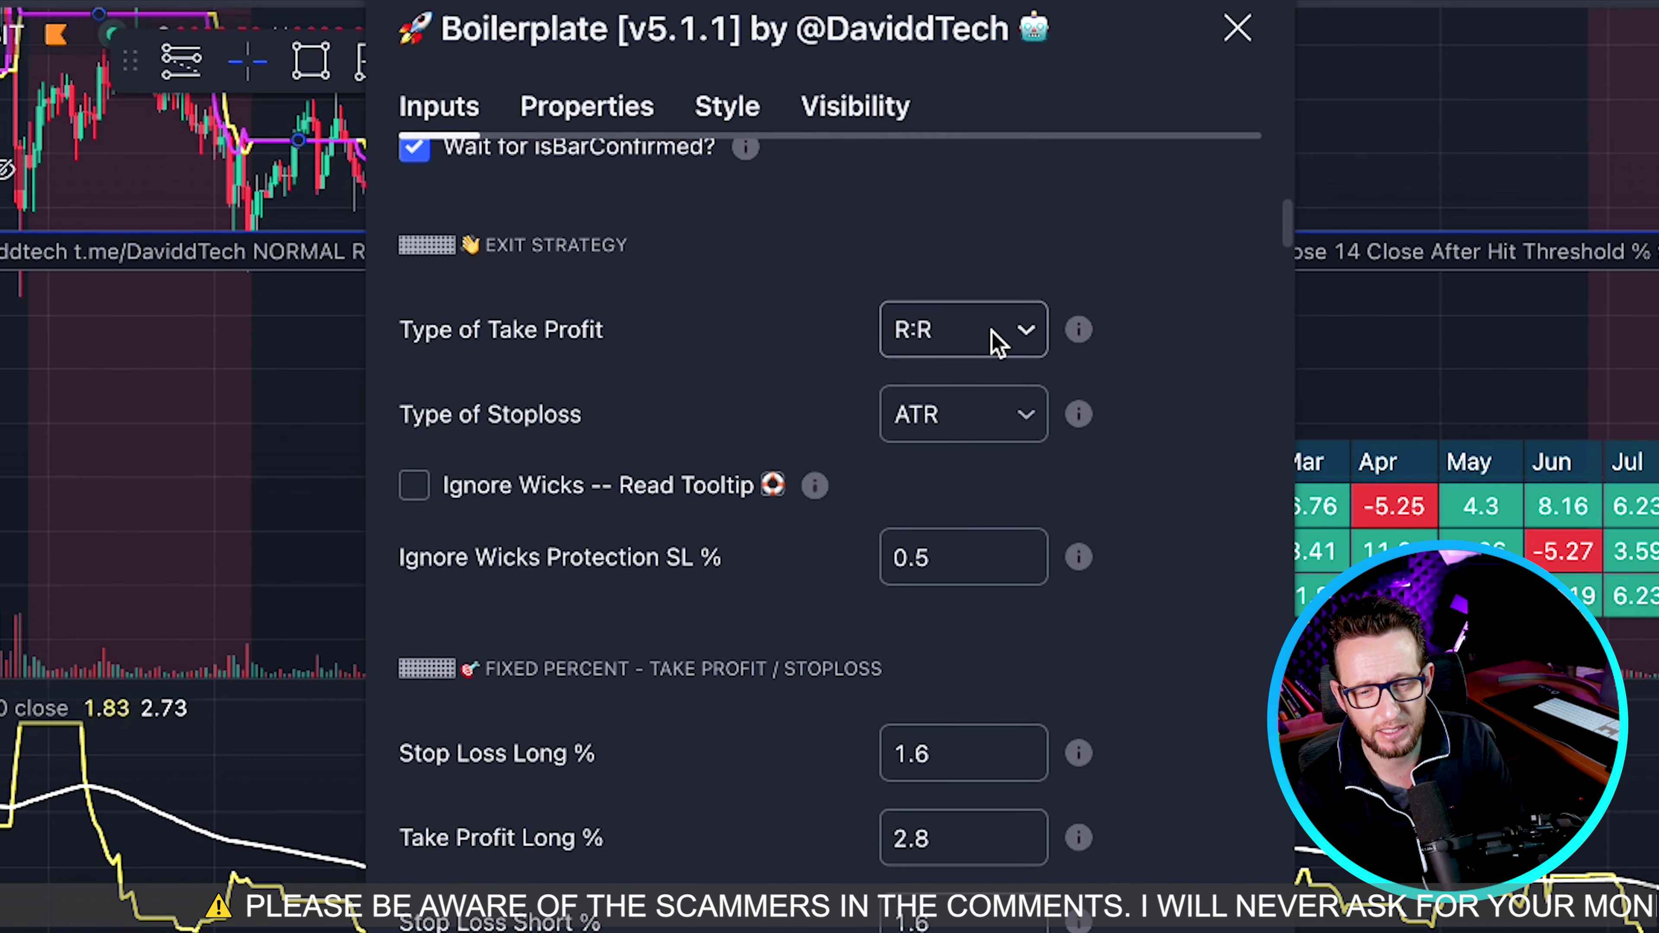
pyautogui.scroll(-15, 757, 582)
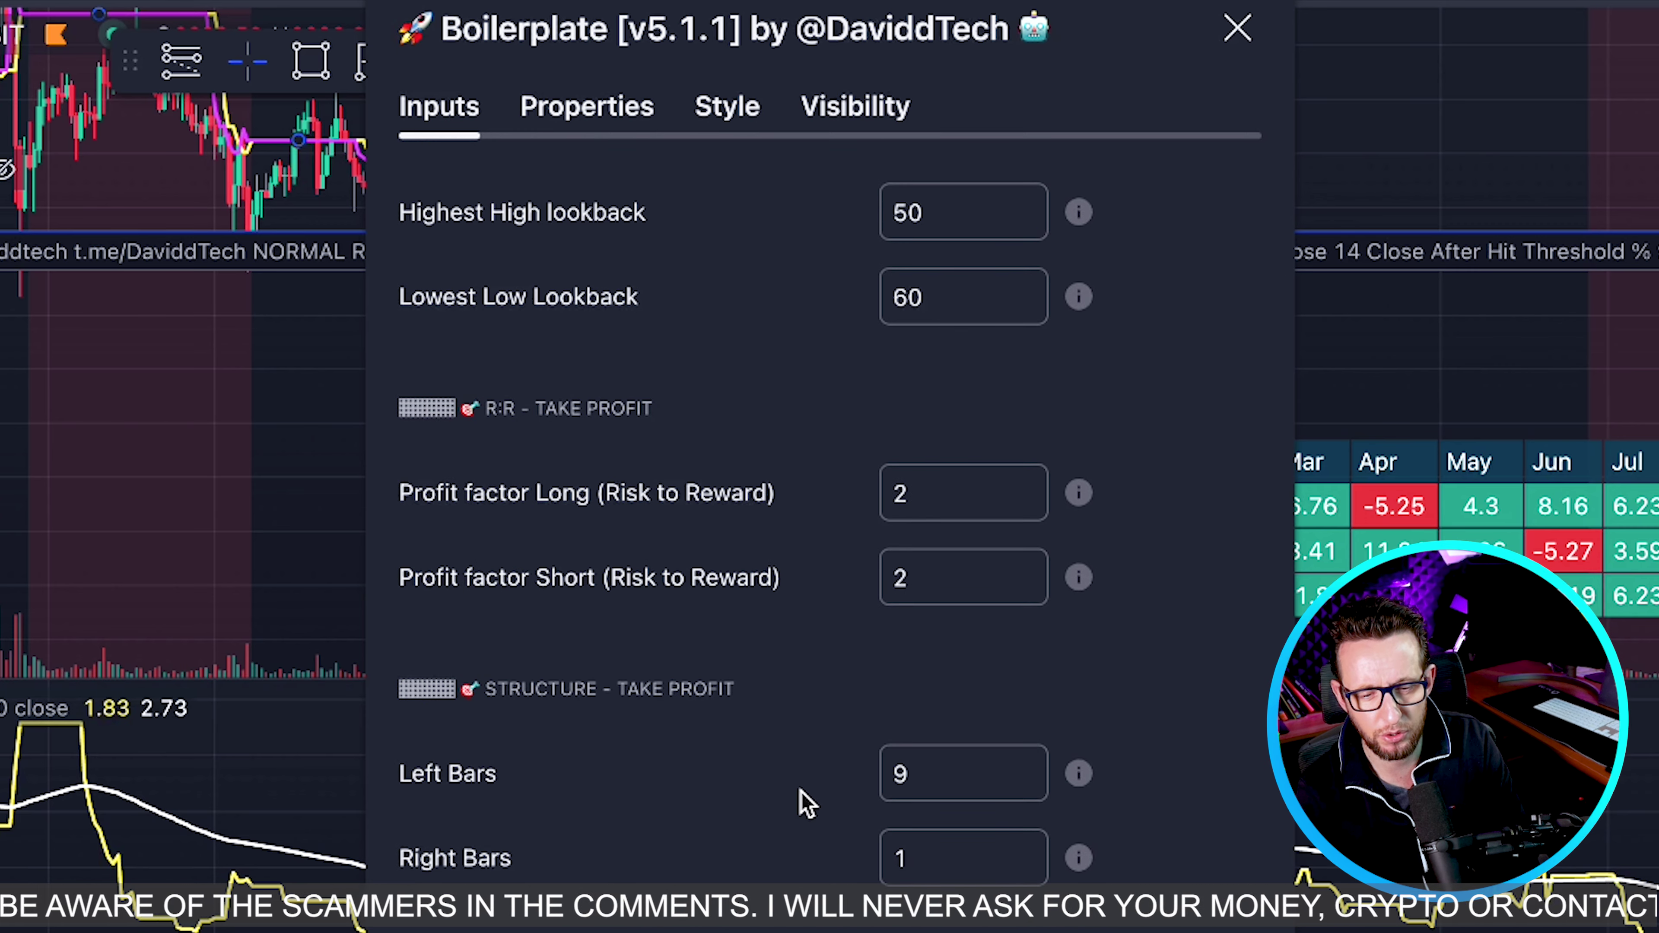
pyautogui.scroll(-4, 806, 804)
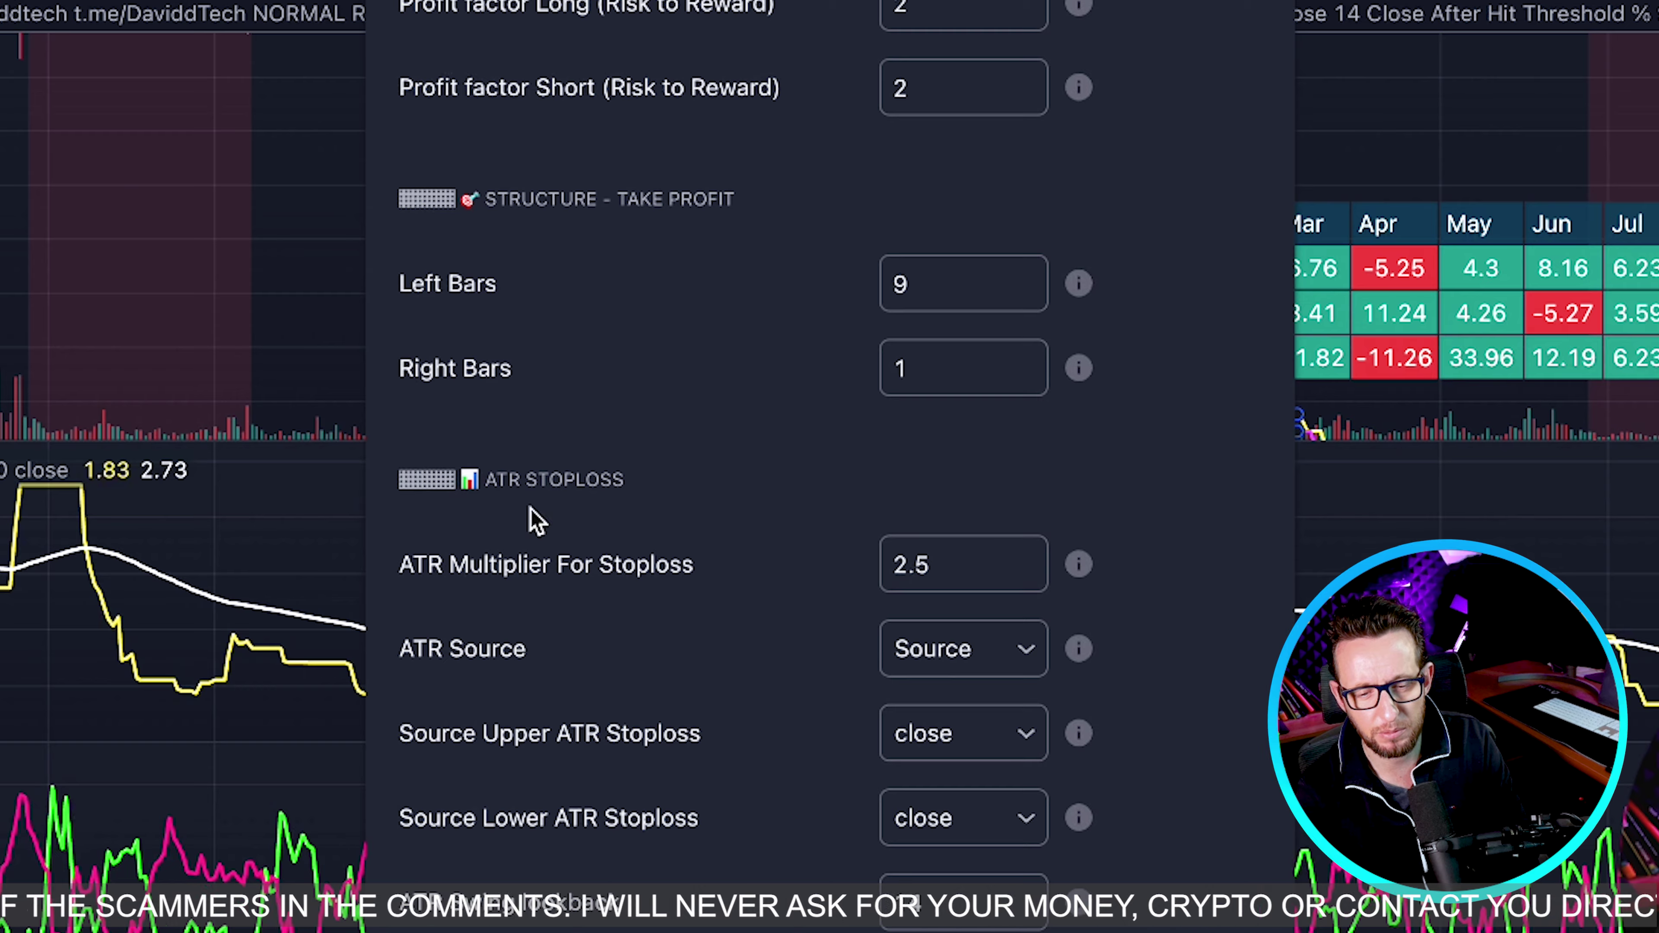
pyautogui.scroll(-12, 745, 566)
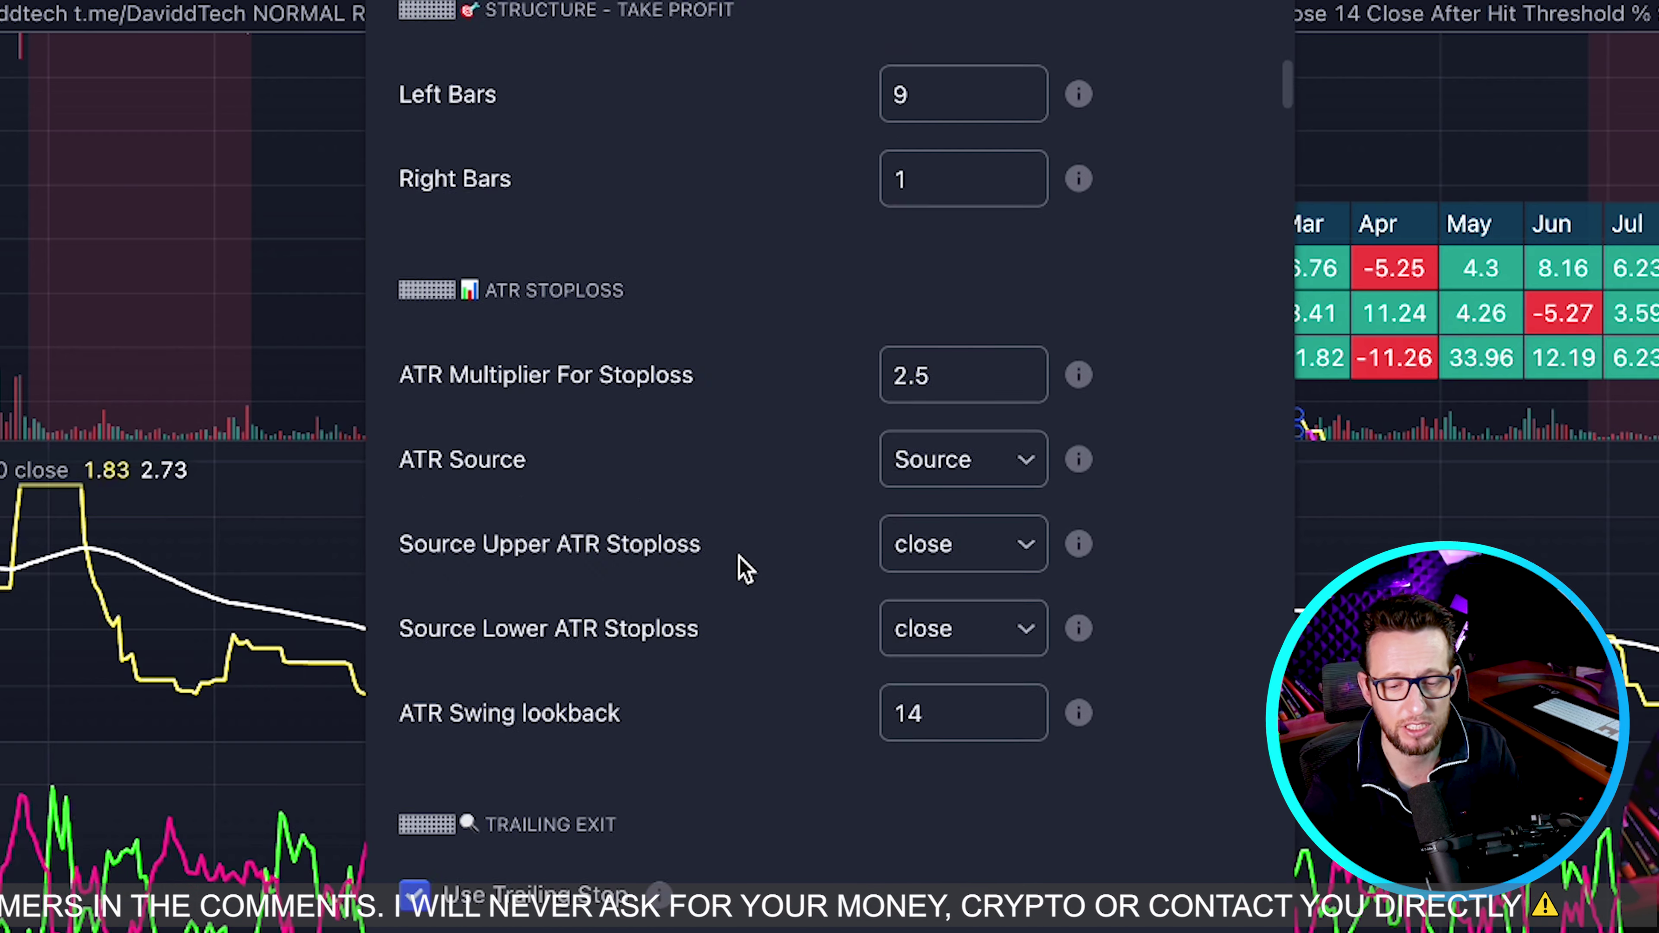
pyautogui.scroll(-15, 744, 568)
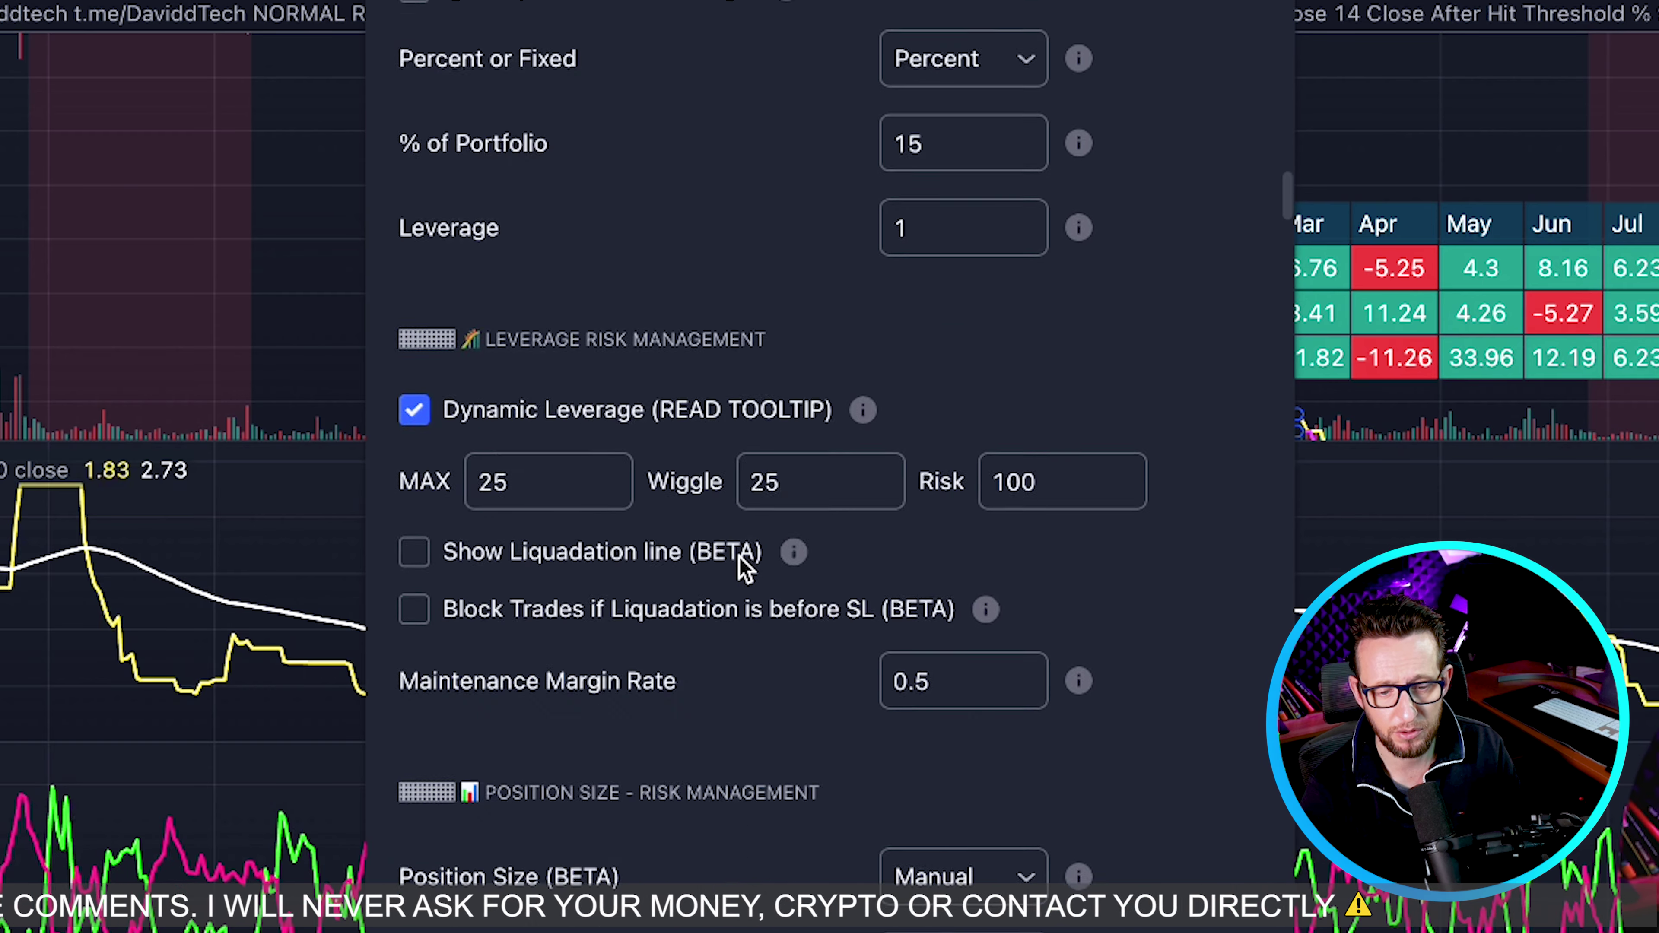
pyautogui.scroll(-15, 744, 569)
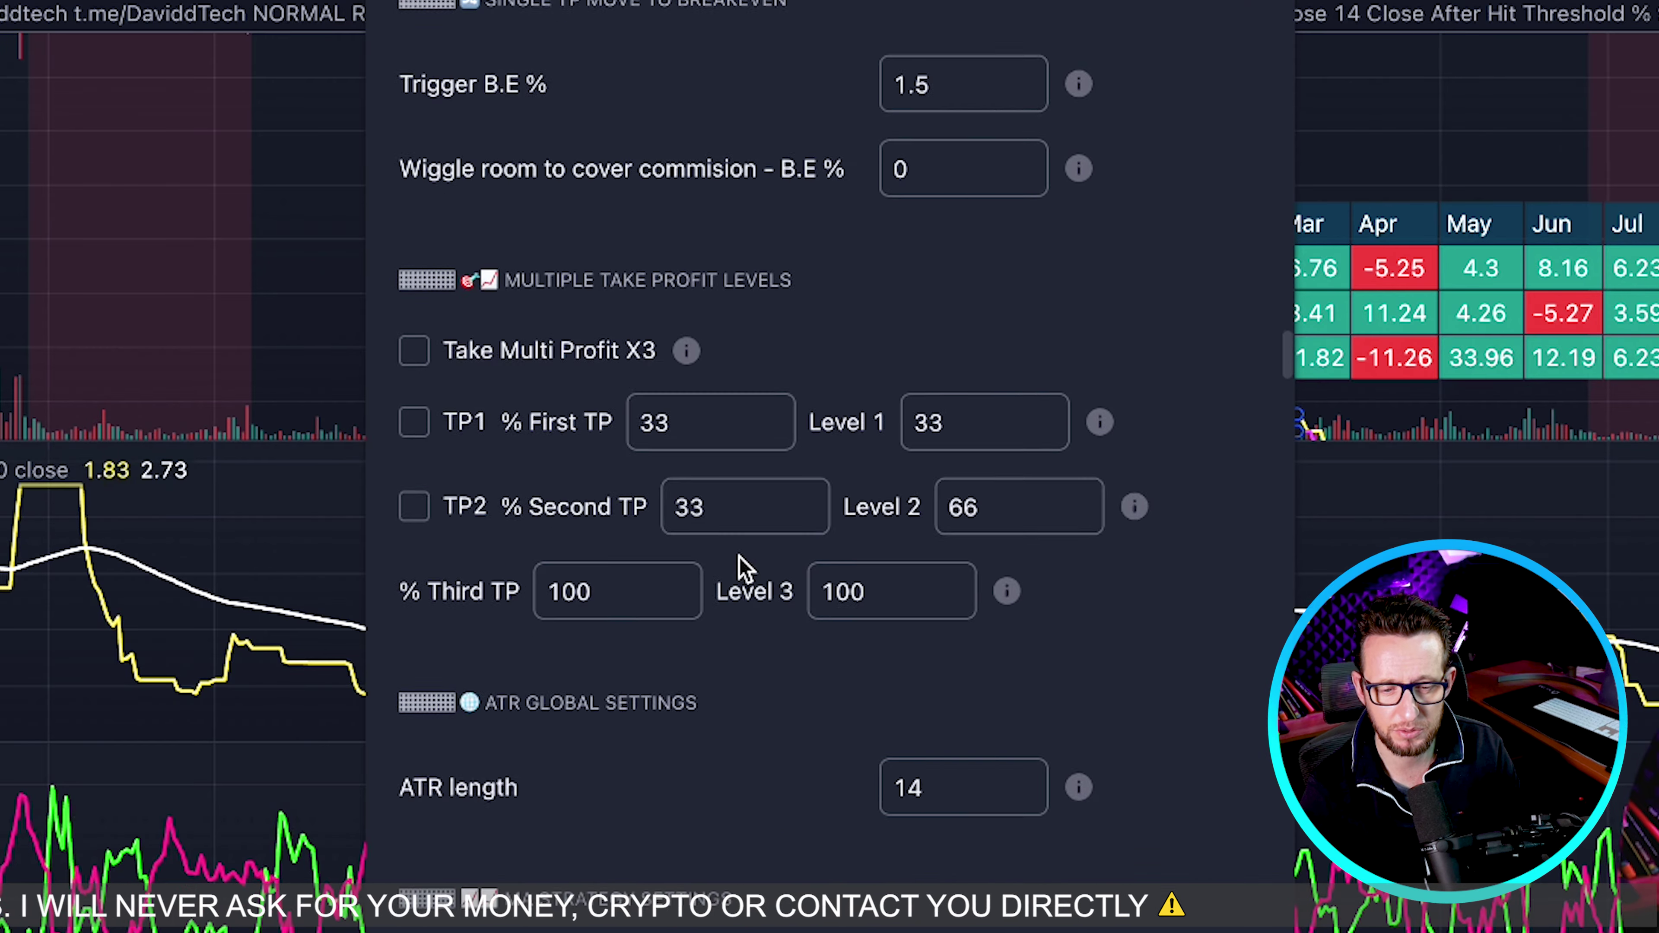
# Review the Tether, VixFix and Vortex inputs, the extra filters and the weekday and session settings, and close the strategy settings.
pyautogui.scroll(-10, 739, 688)
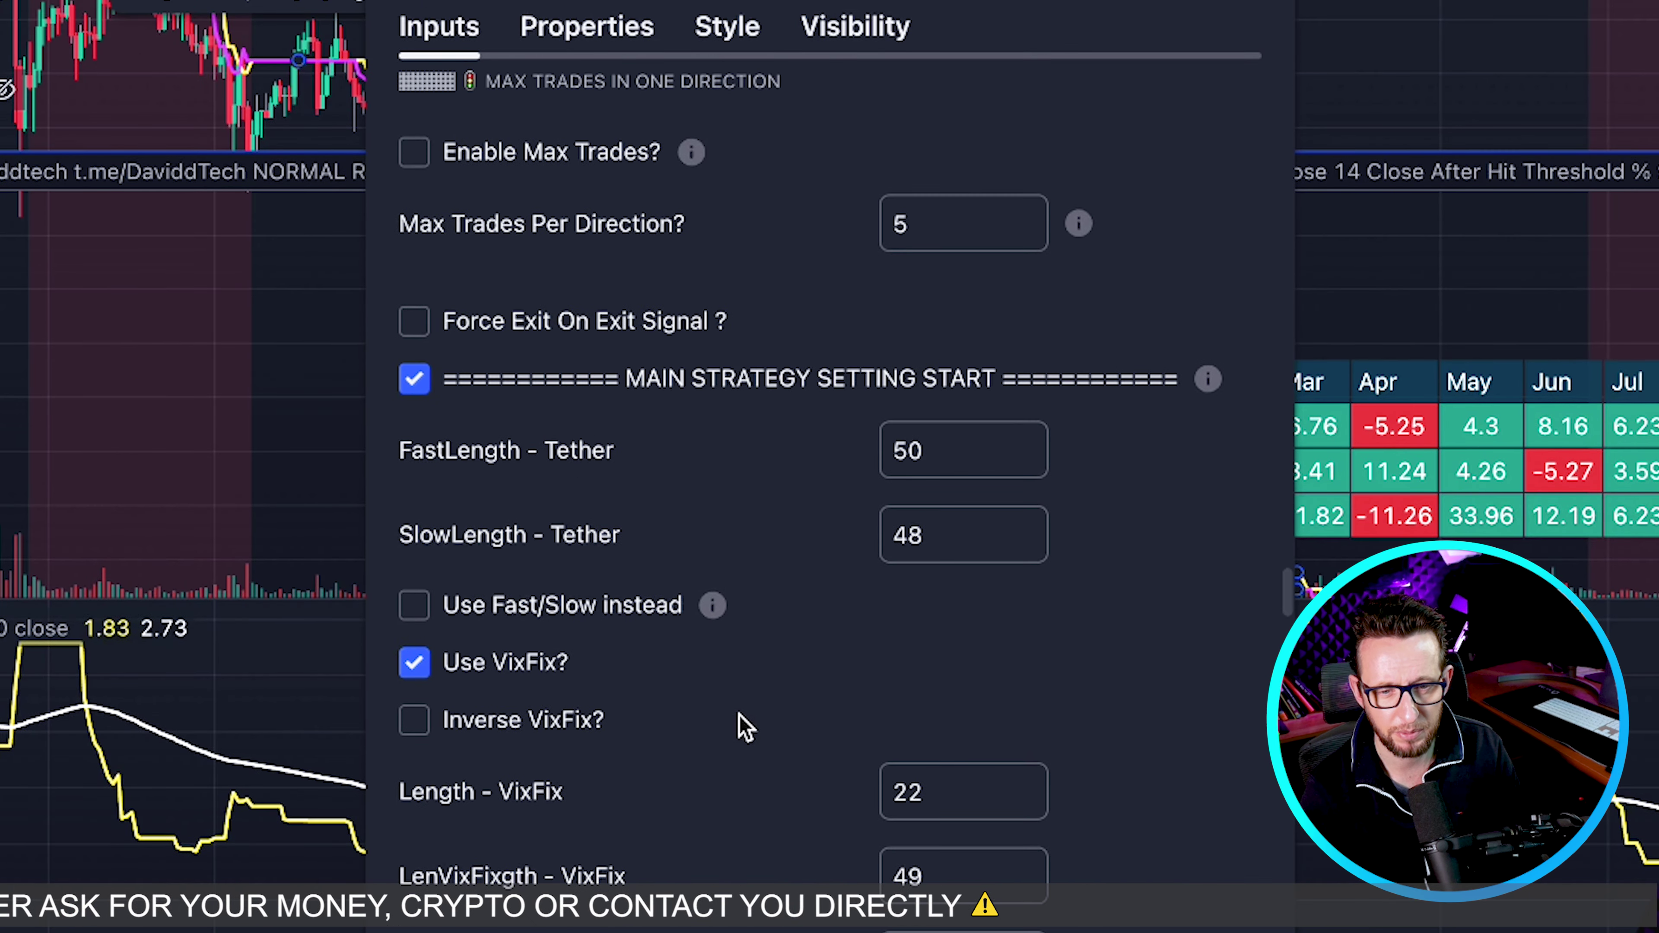
pyautogui.scroll(-5, 740, 719)
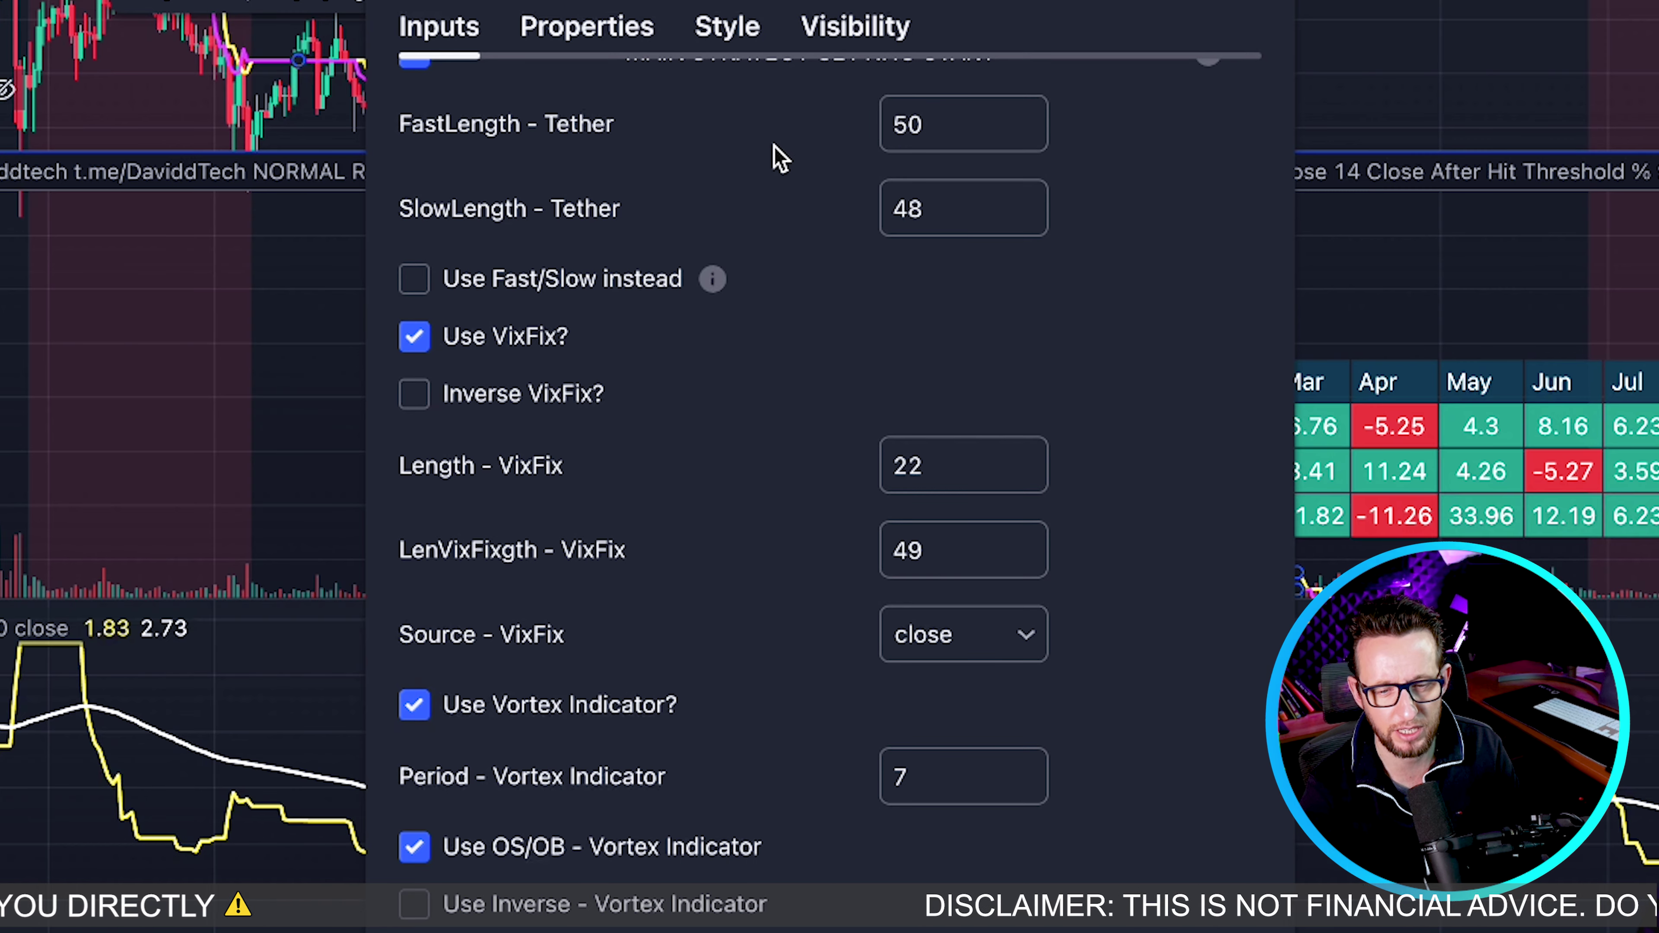
pyautogui.scroll(1, 781, 159)
pyautogui.scroll(-20, 856, 848)
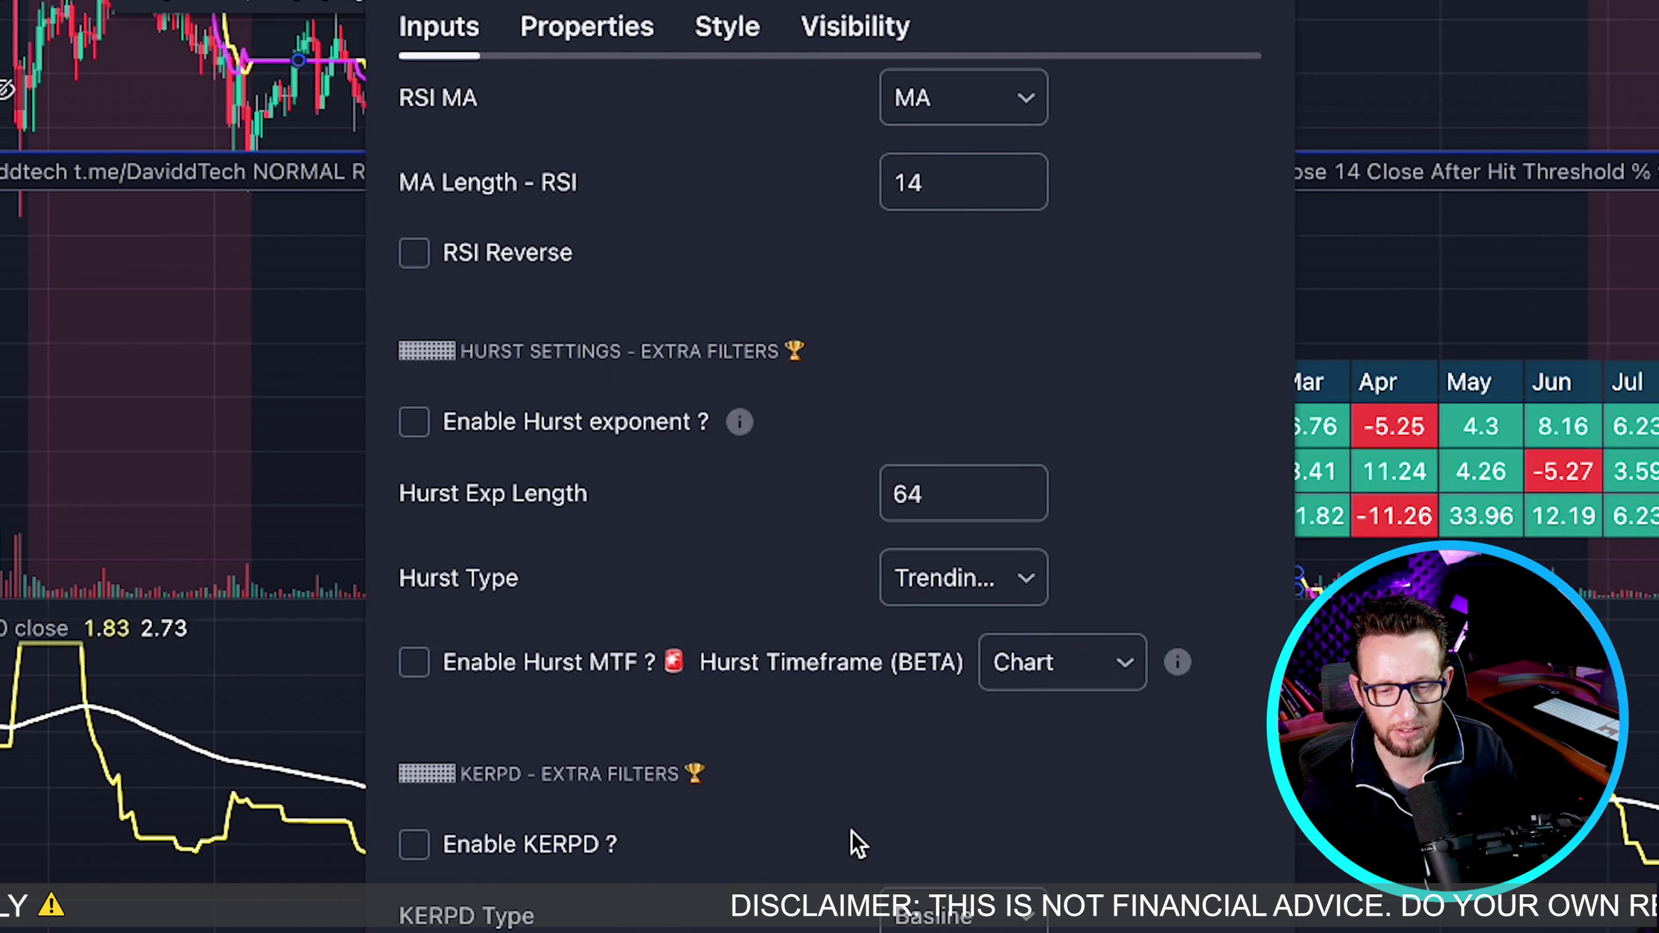
pyautogui.scroll(20, 1089, 765)
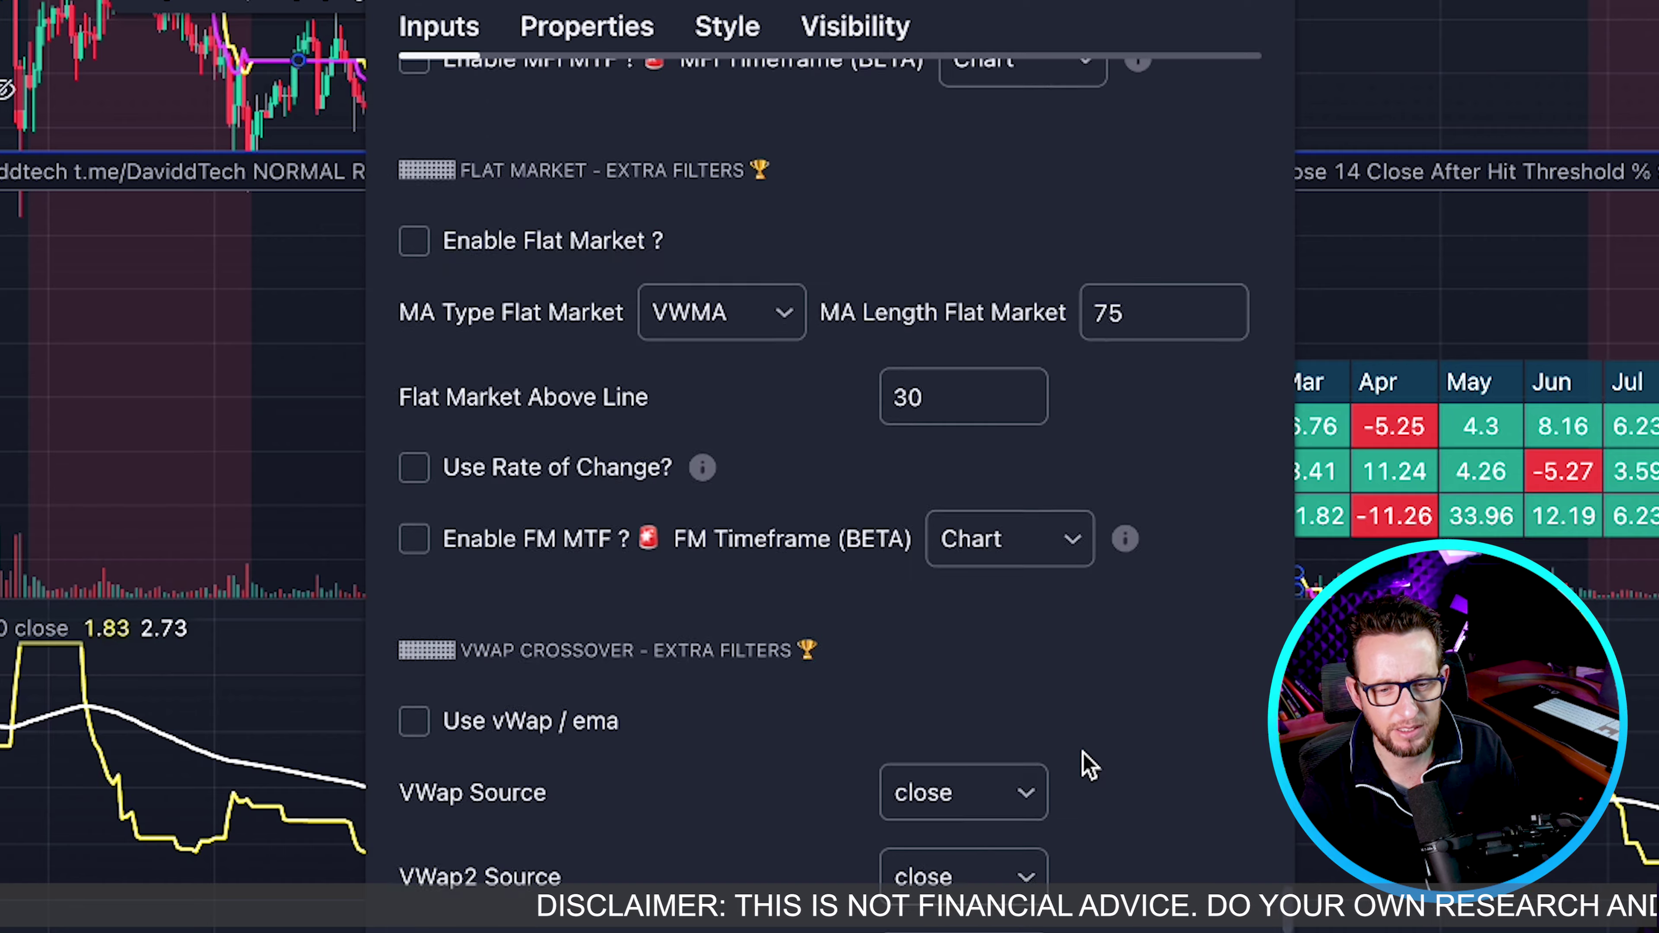
pyautogui.scroll(-15, 1088, 765)
pyautogui.scroll(-15, 1089, 765)
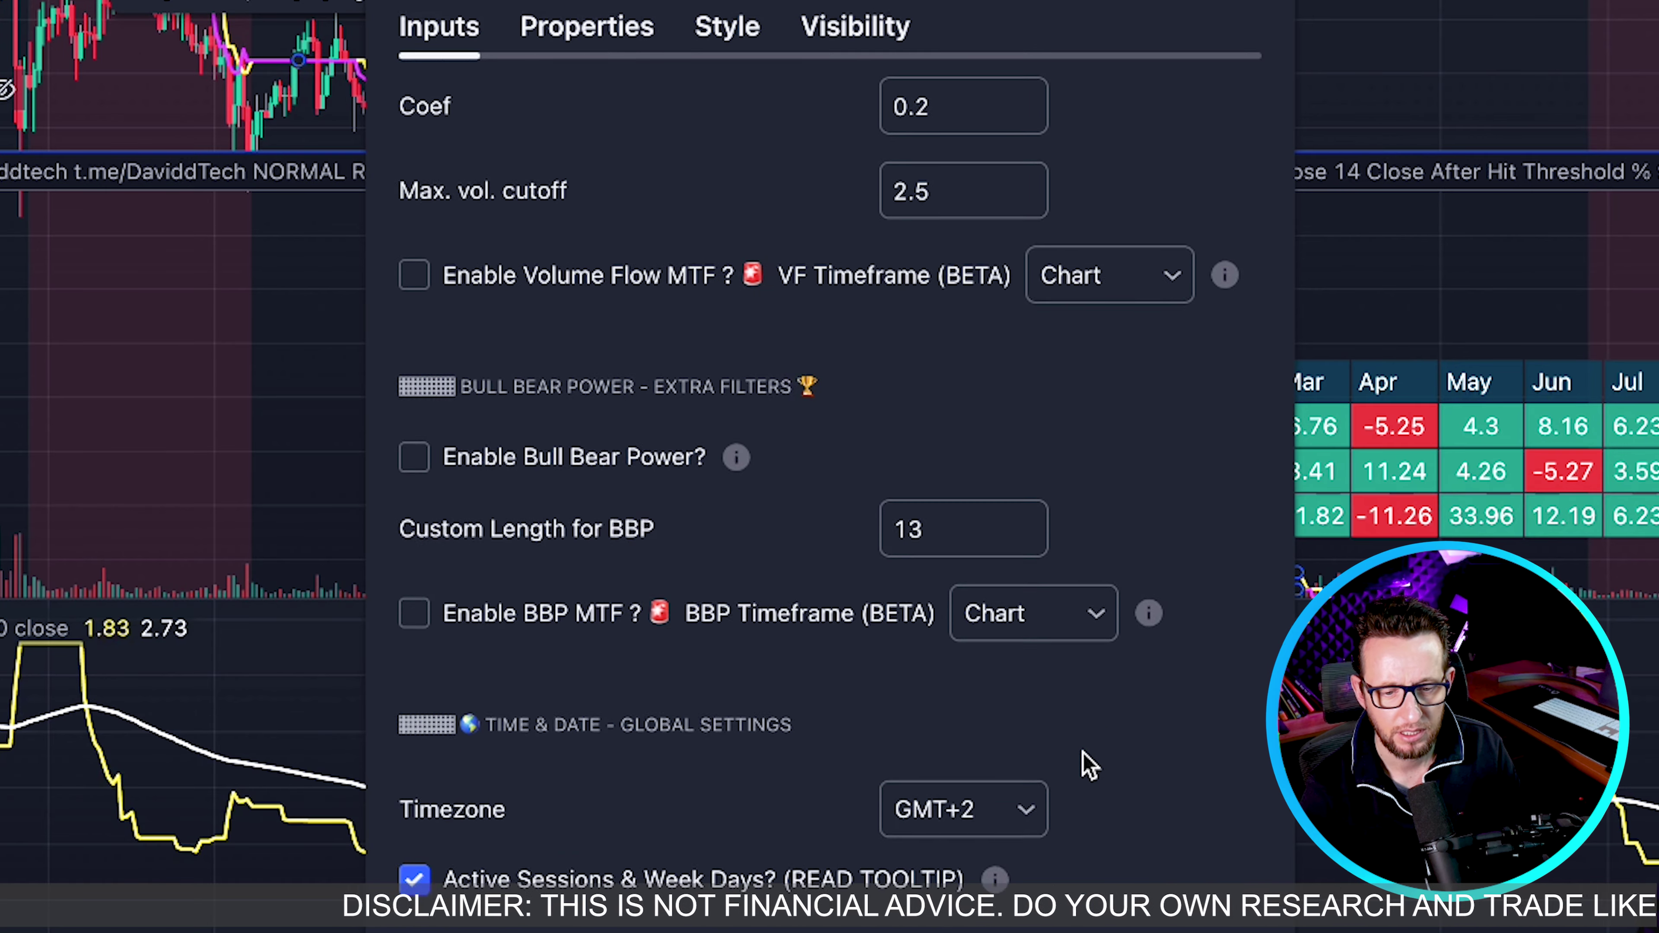
pyautogui.scroll(-1, 1089, 751)
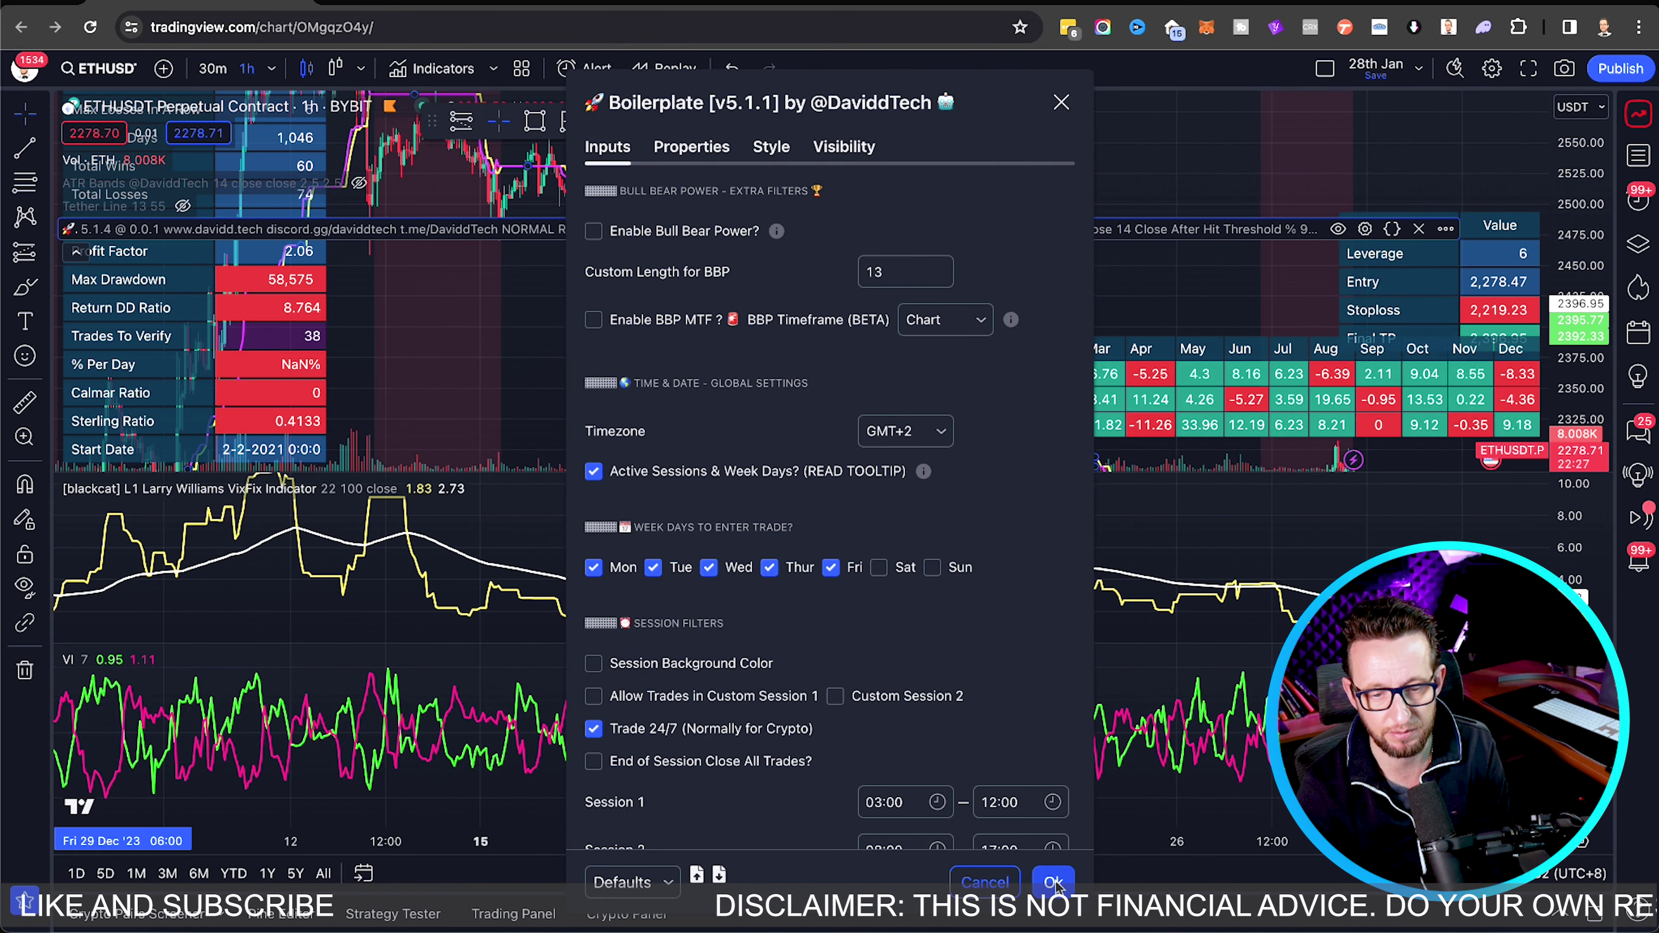
pyautogui.click(1054, 883)
# Maximize the price pane and pan the candles to examine the Backtester and monthly returns tables.
pyautogui.doubleClick(767, 311)
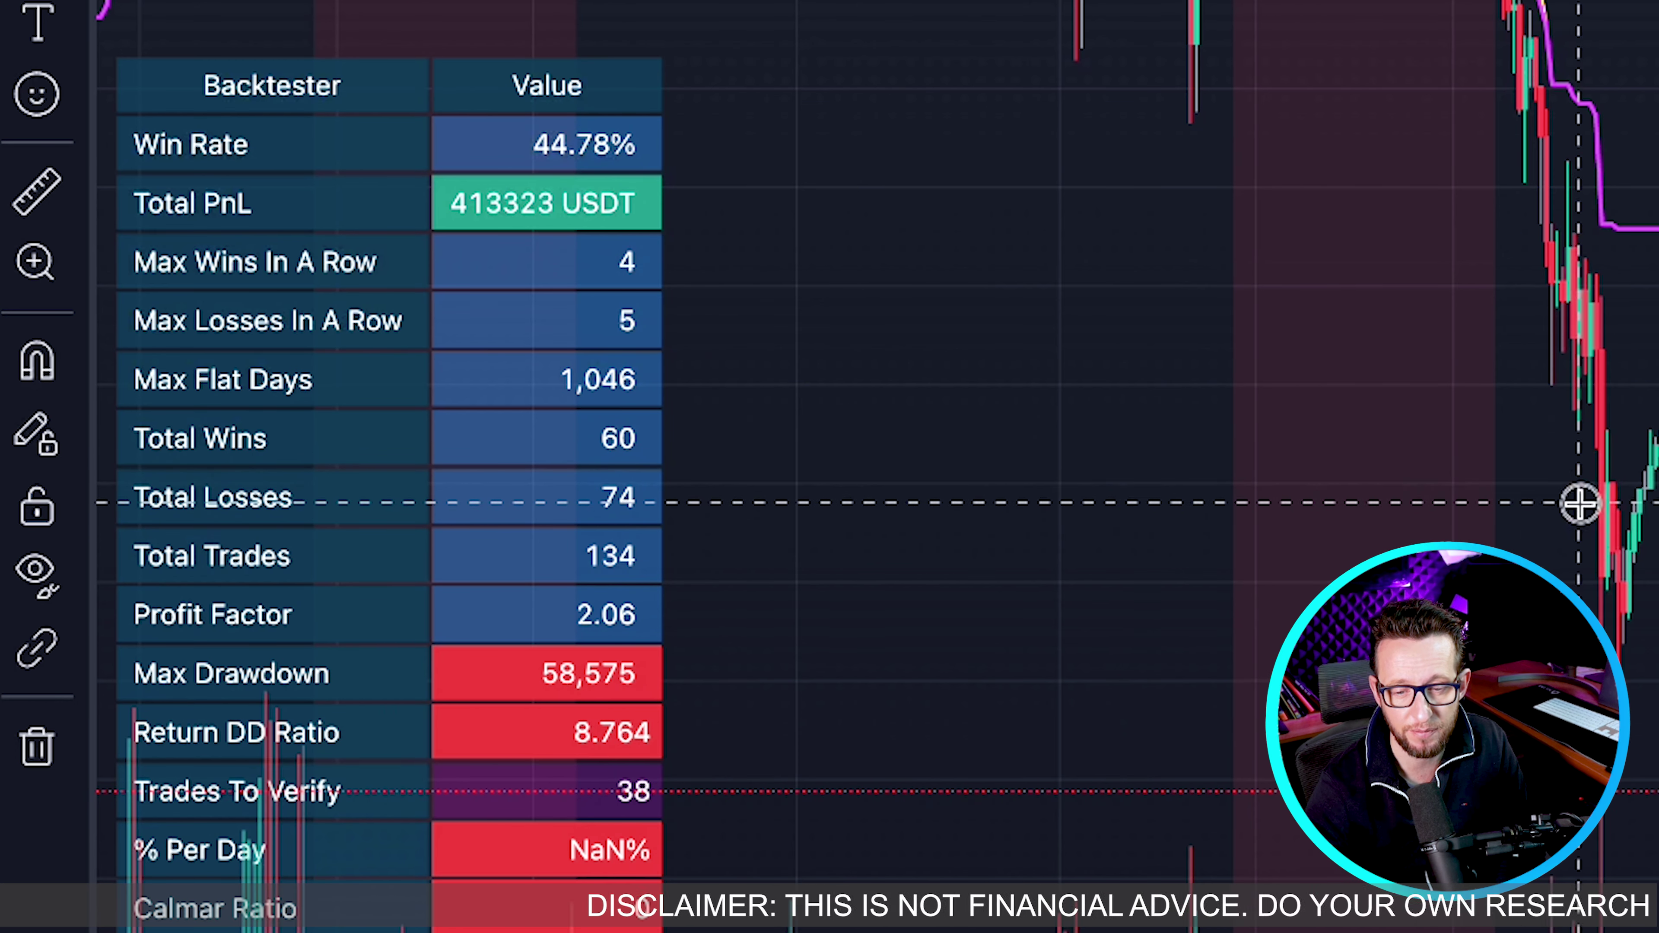
pyautogui.moveTo(1582, 496); pyautogui.dragTo(787, 208)
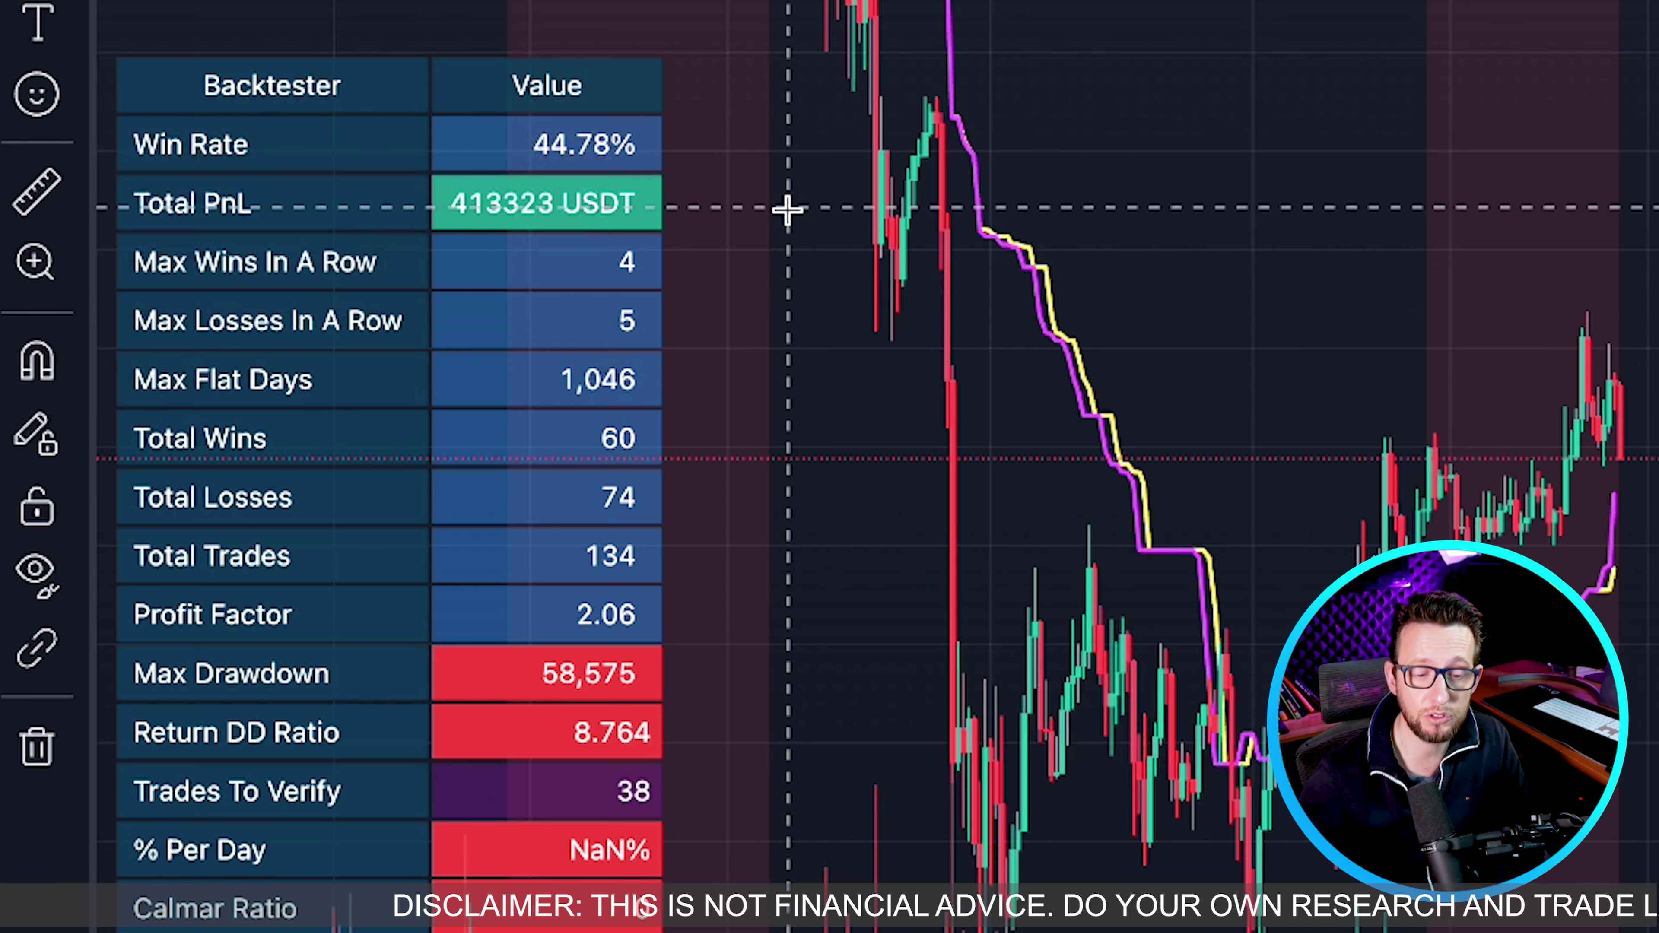
pyautogui.moveTo(784, 660); pyautogui.dragTo(689, 660)
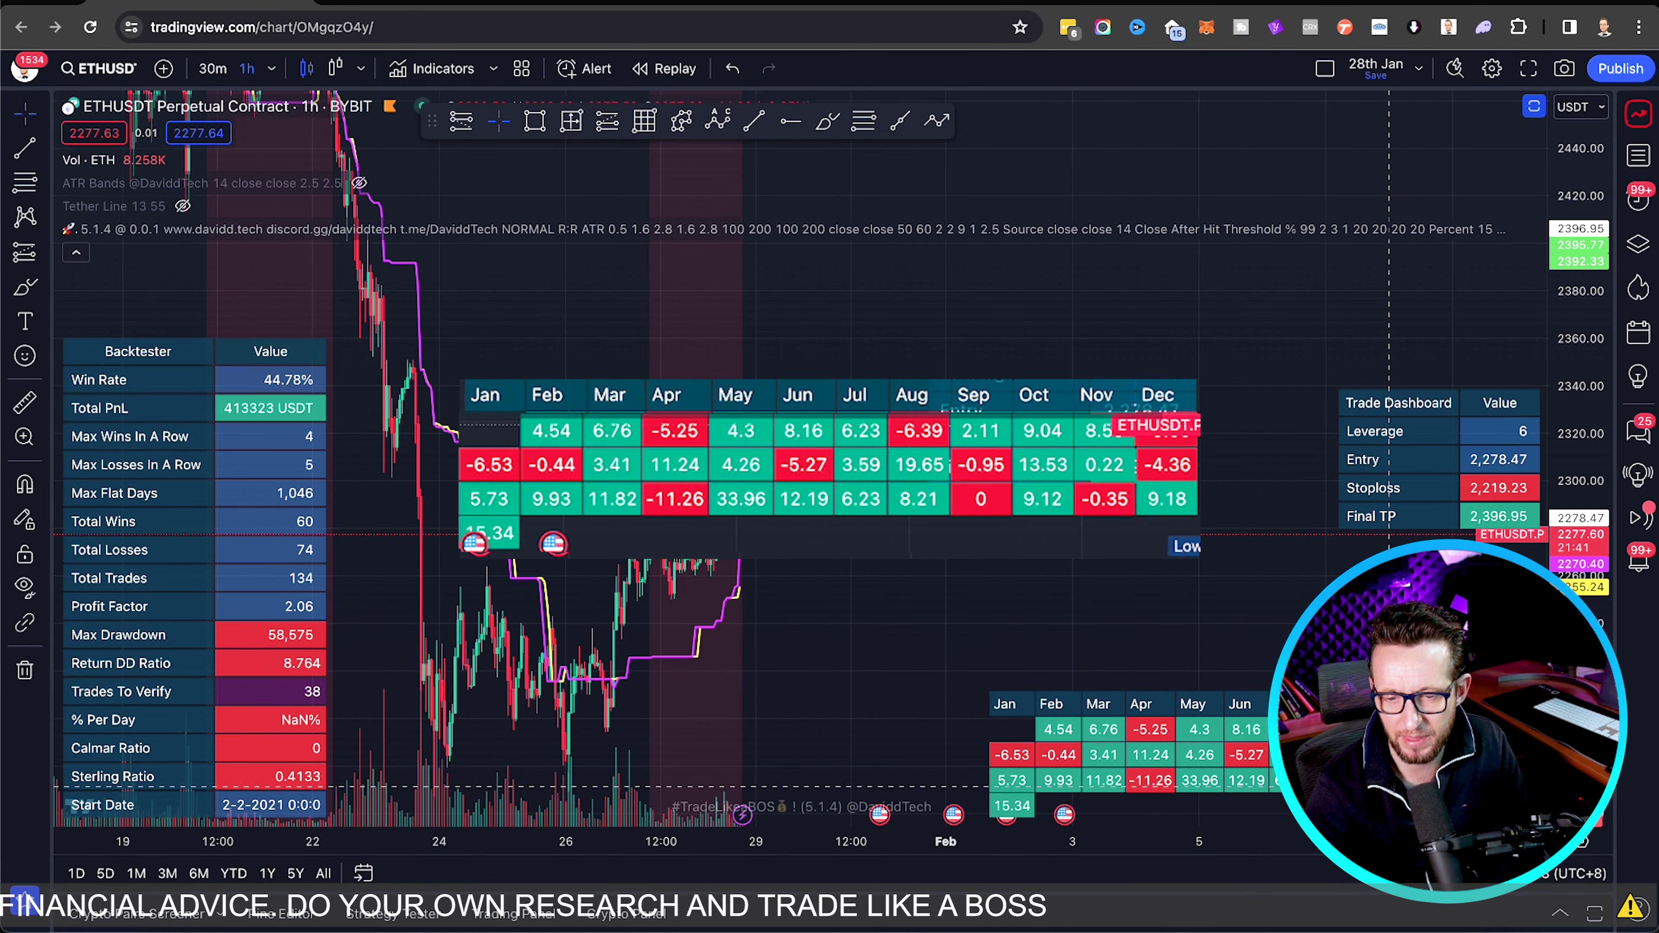
pyautogui.scroll(2, 1398, 763)
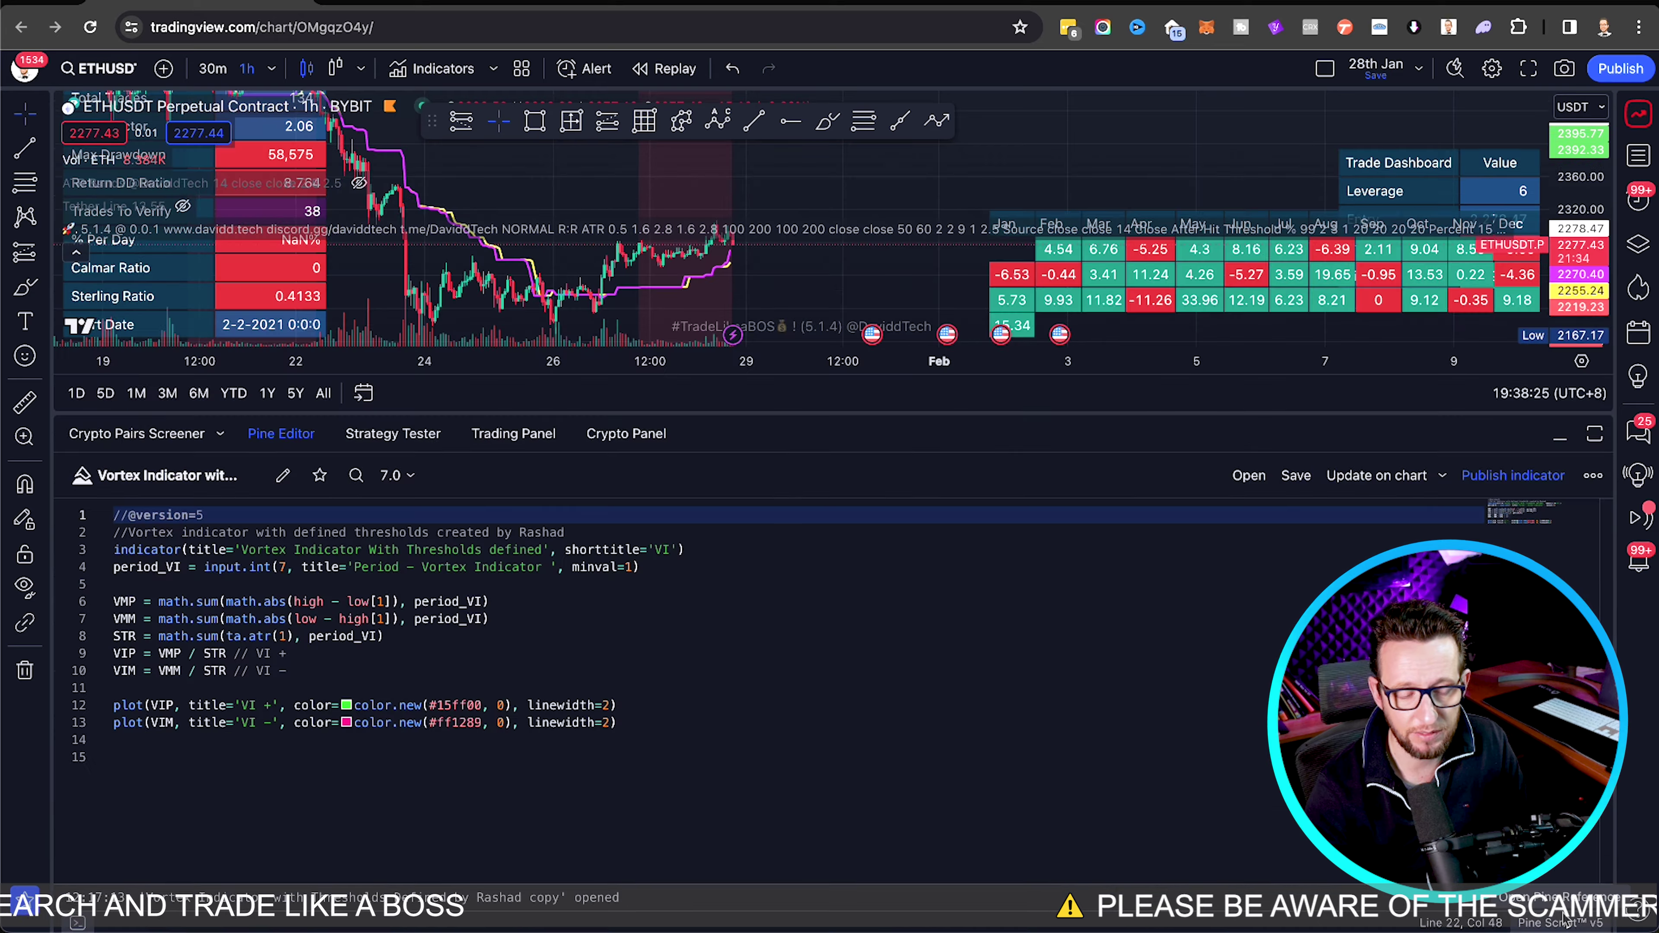
# Show the Boilerplate strategy's results in the Strategy Tester and examine its Overview equity curve and full Performance Summary.
pyautogui.click(375, 433)
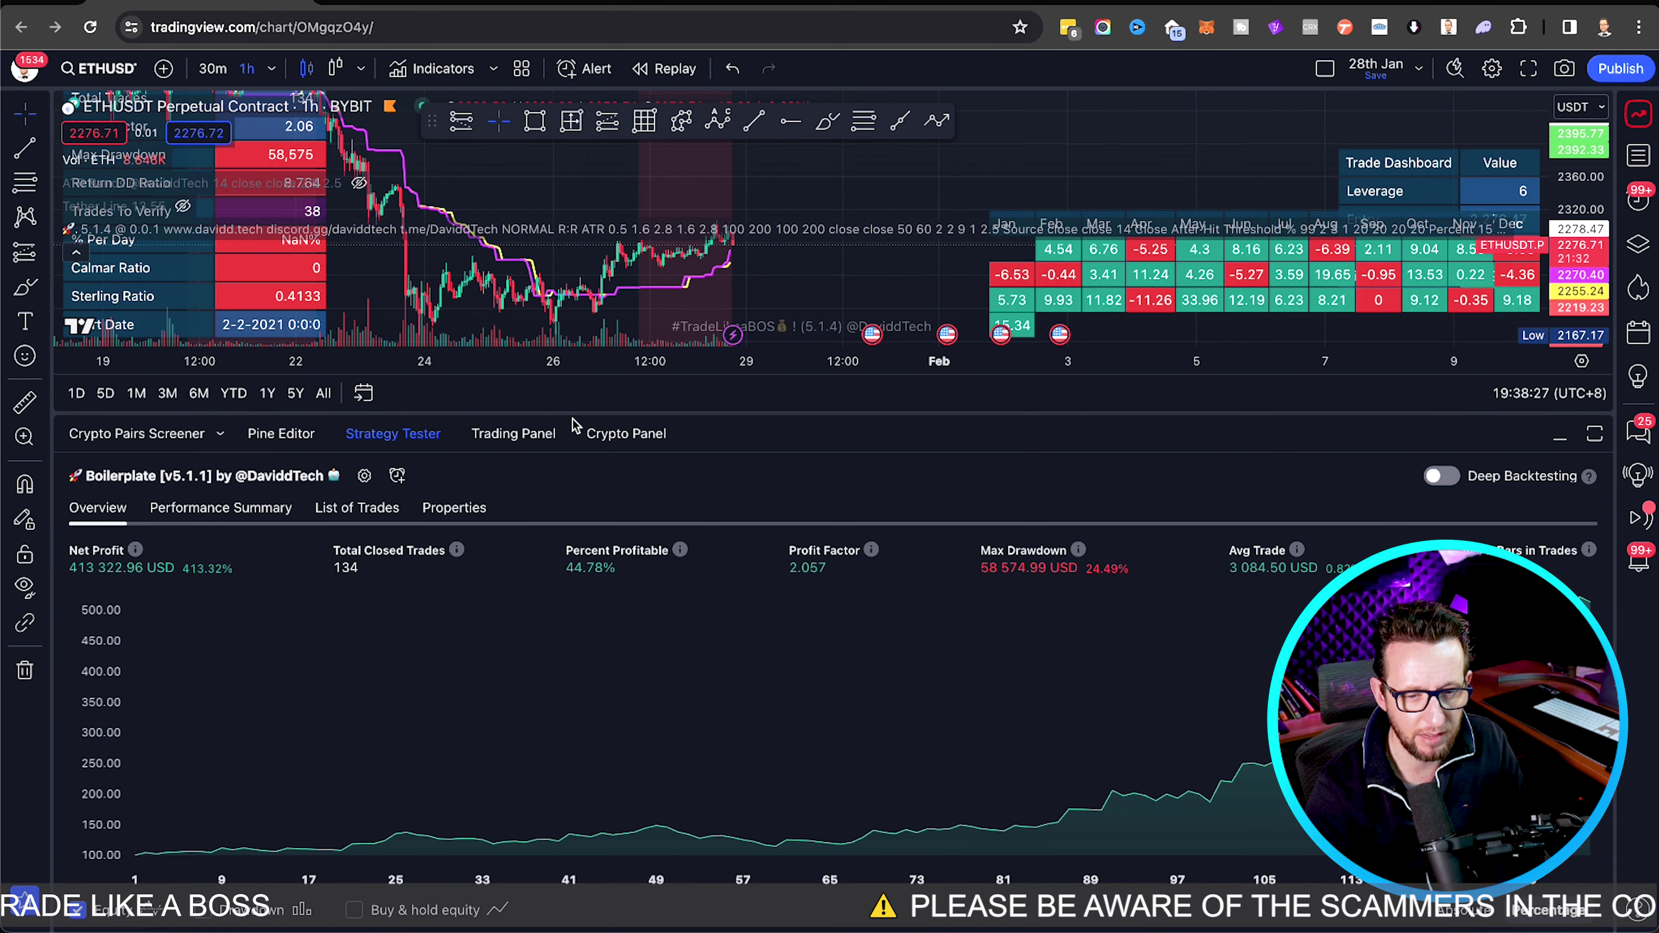
pyautogui.moveTo(580, 413); pyautogui.dragTo(477, 375)
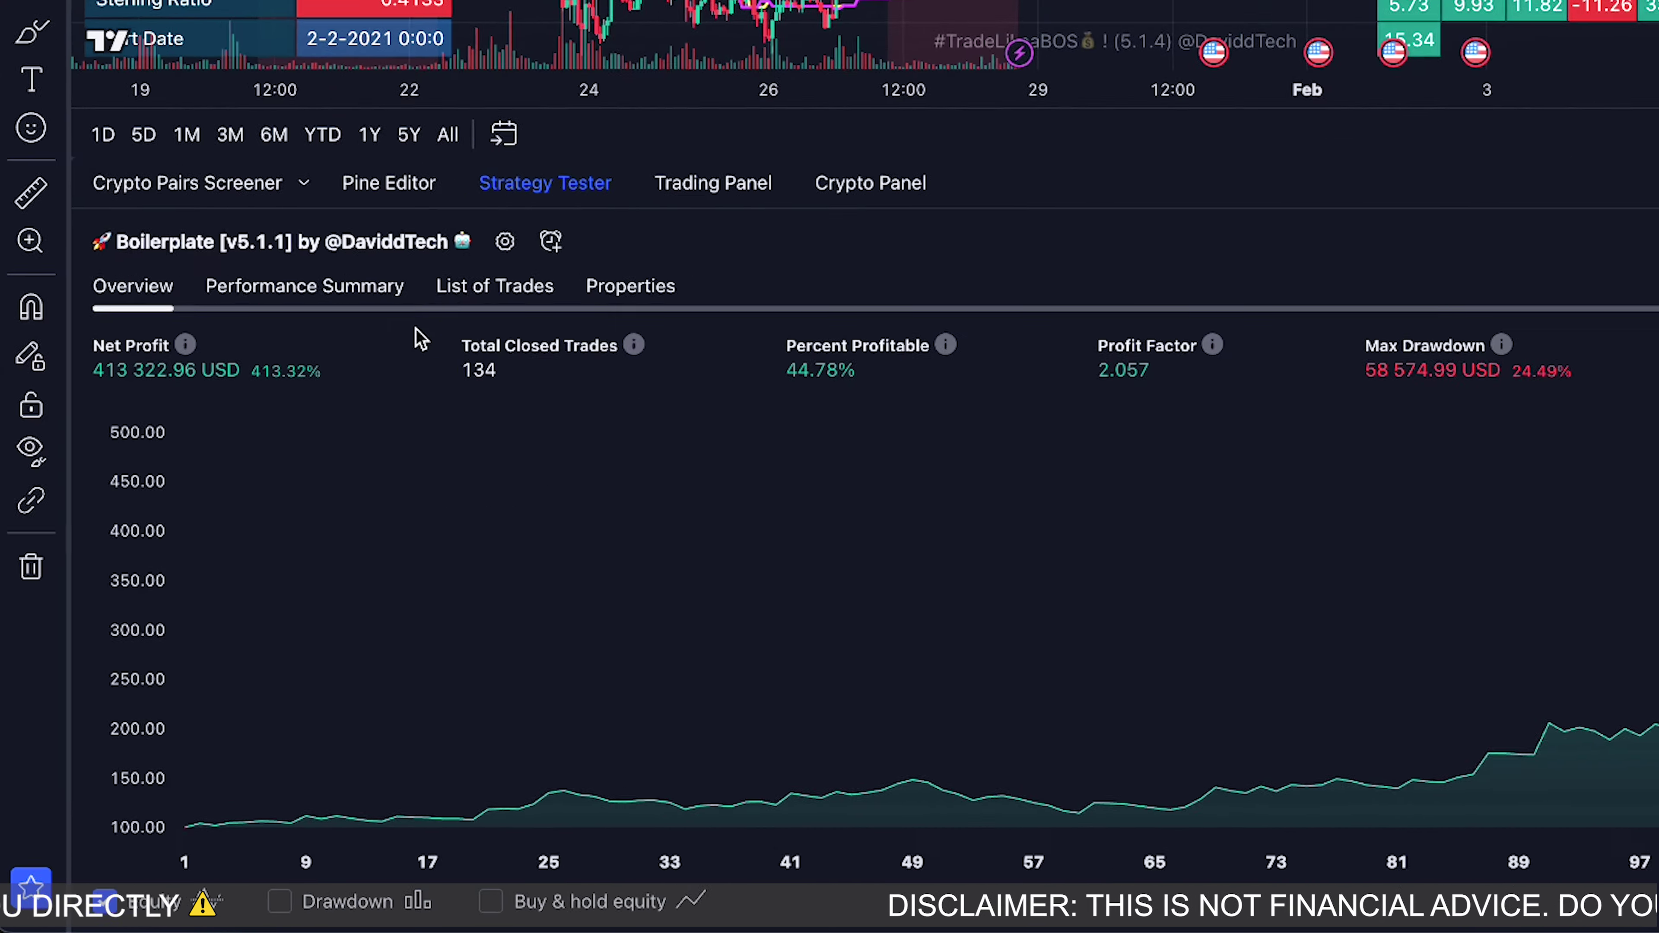
pyautogui.click(221, 469)
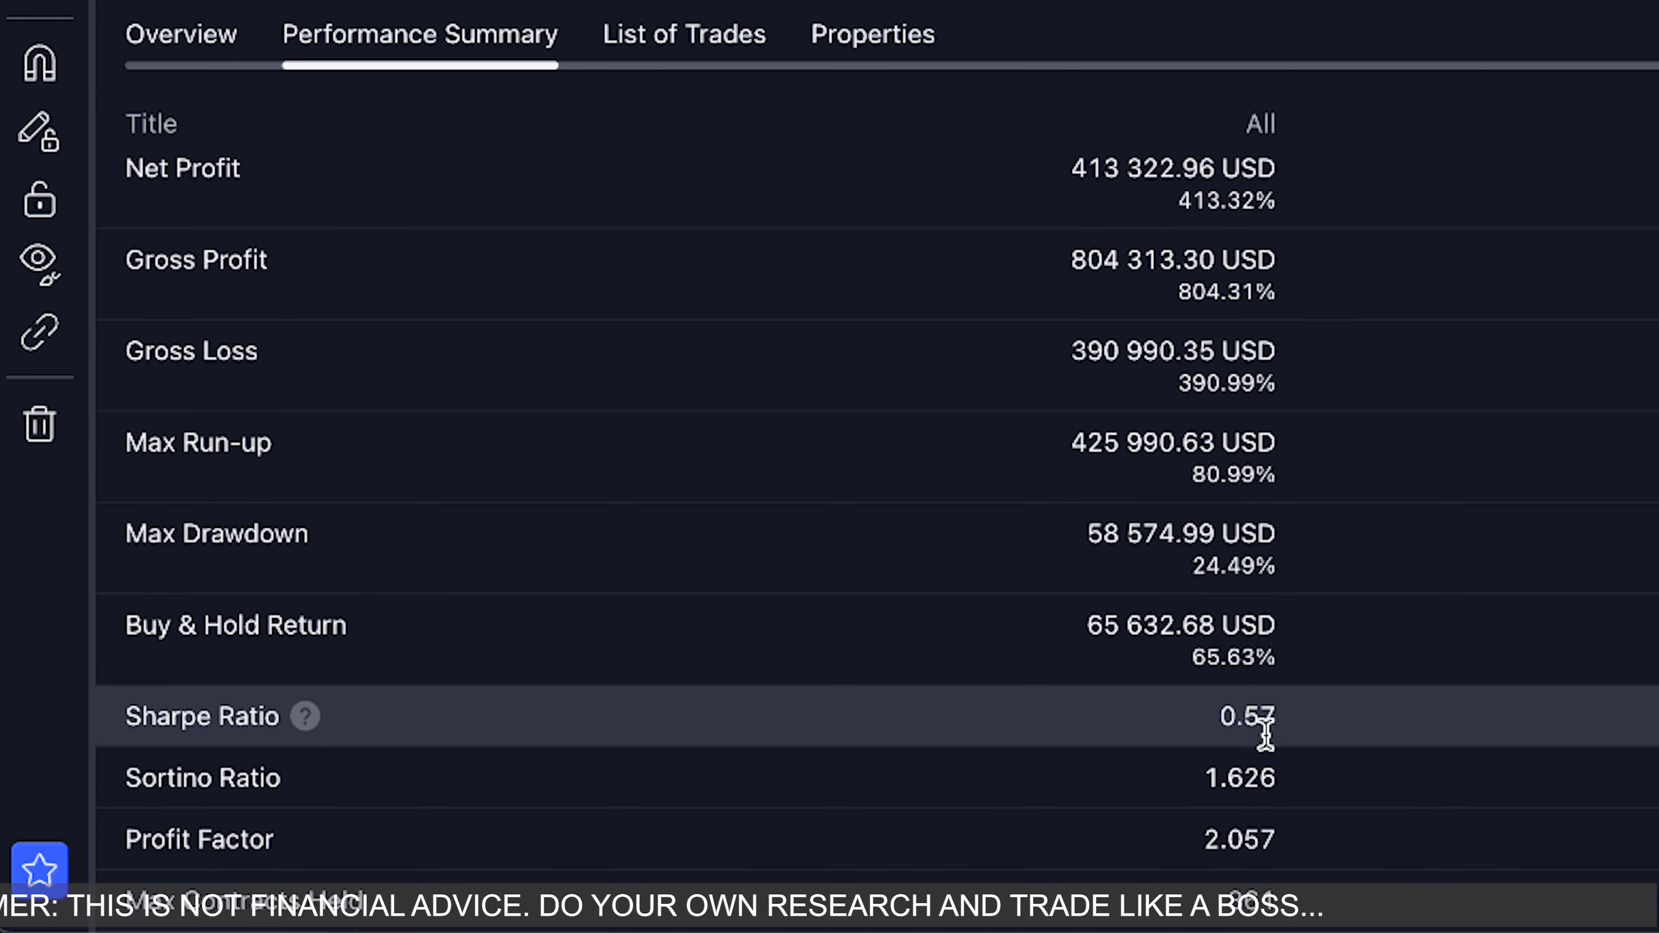
pyautogui.scroll(-5, 1267, 733)
pyautogui.scroll(-1, 1270, 747)
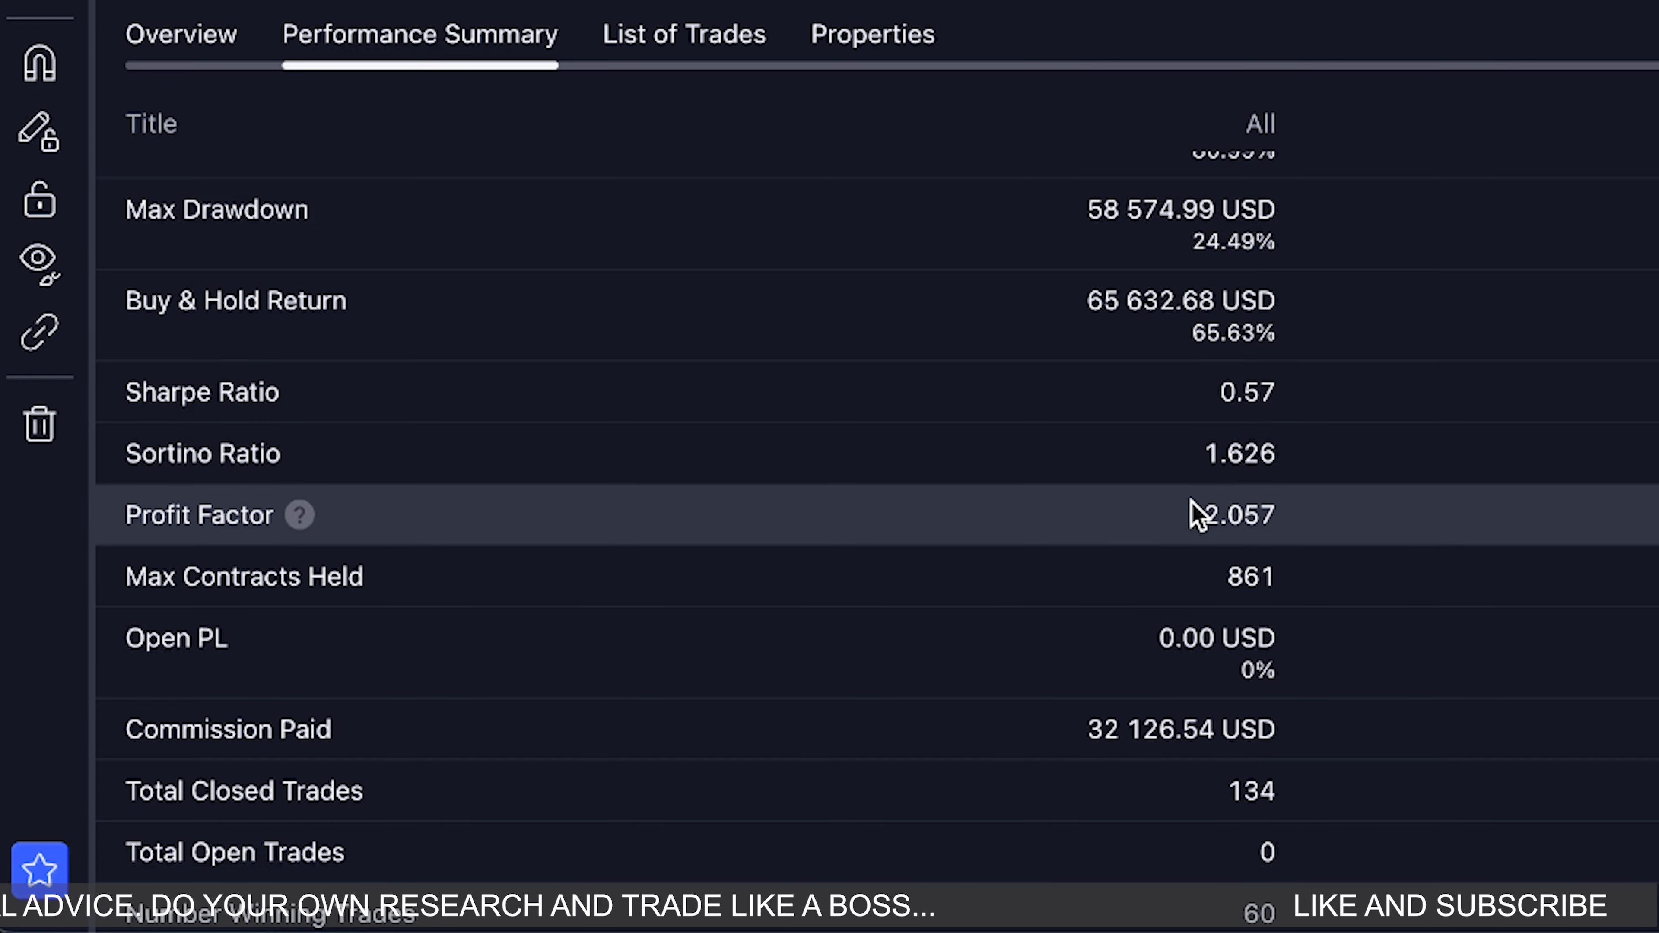
pyautogui.scroll(-3, 1124, 483)
pyautogui.scroll(-8, 1123, 476)
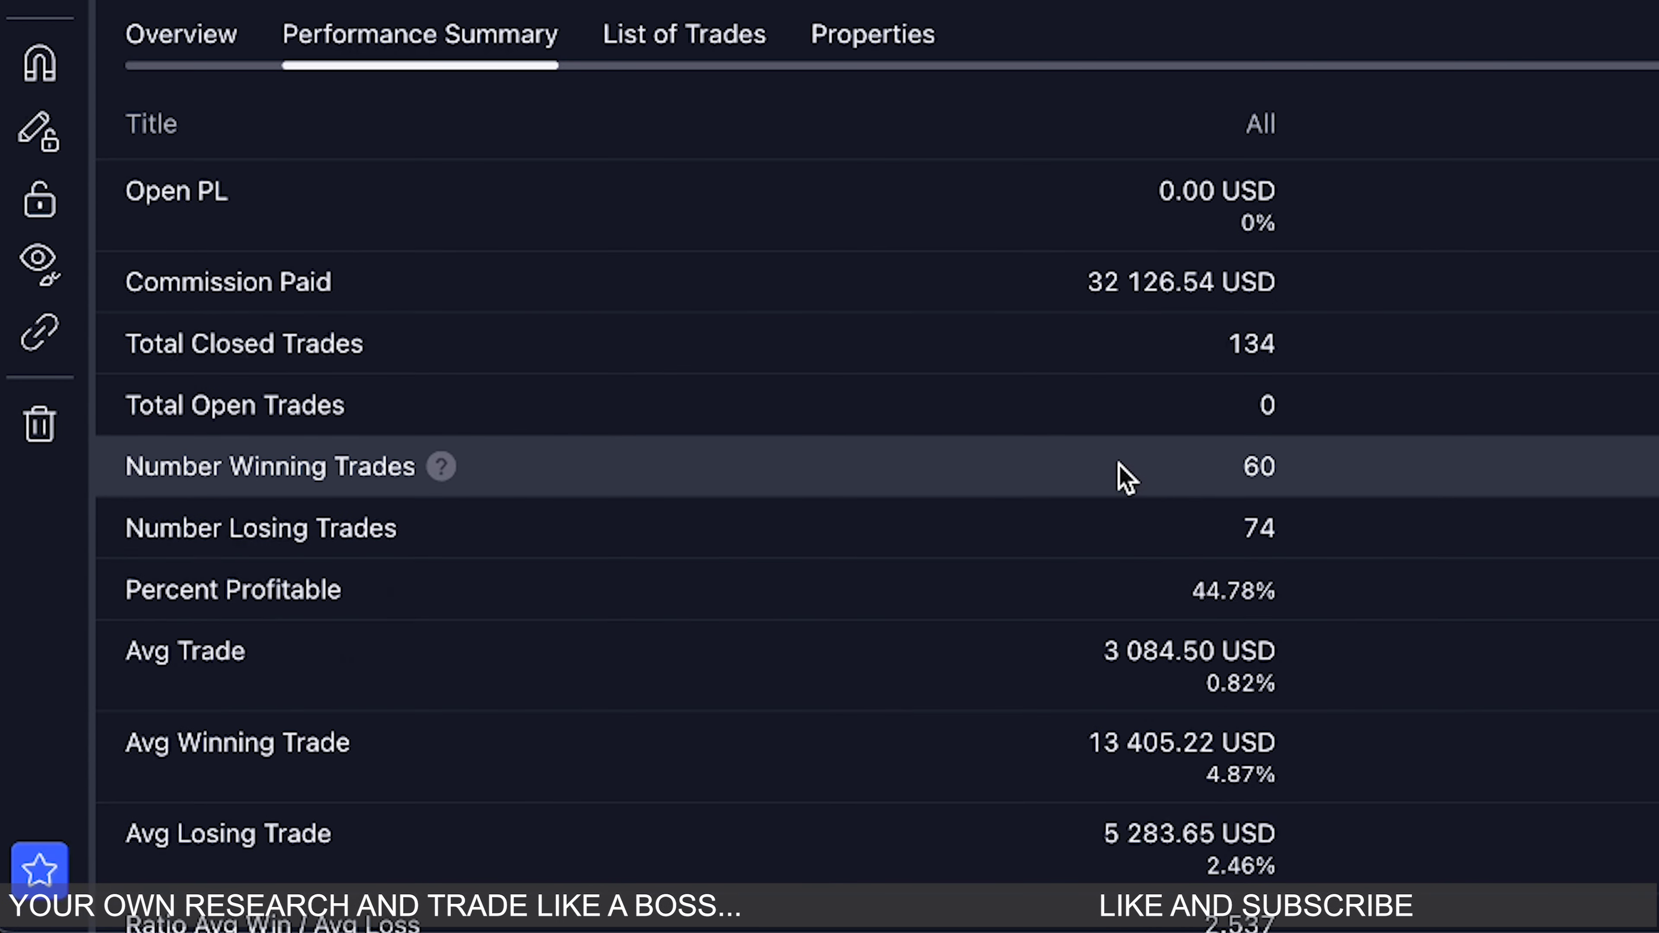
pyautogui.scroll(-4, 1123, 477)
pyautogui.scroll(14, 1045, 457)
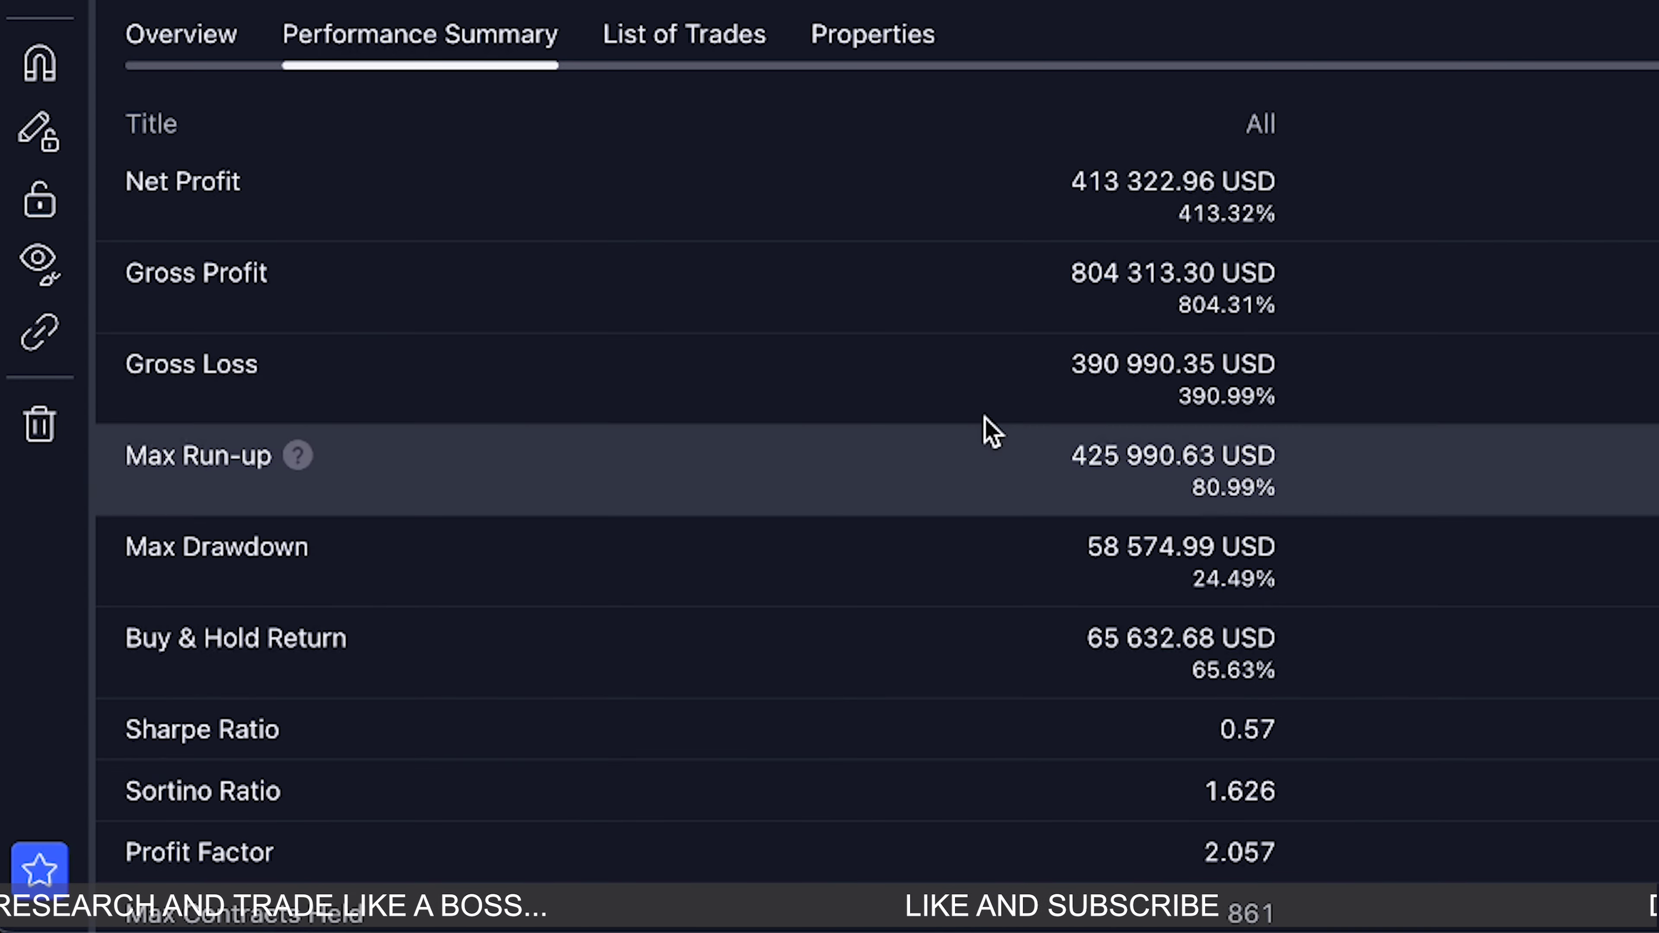
pyautogui.click(186, 49)
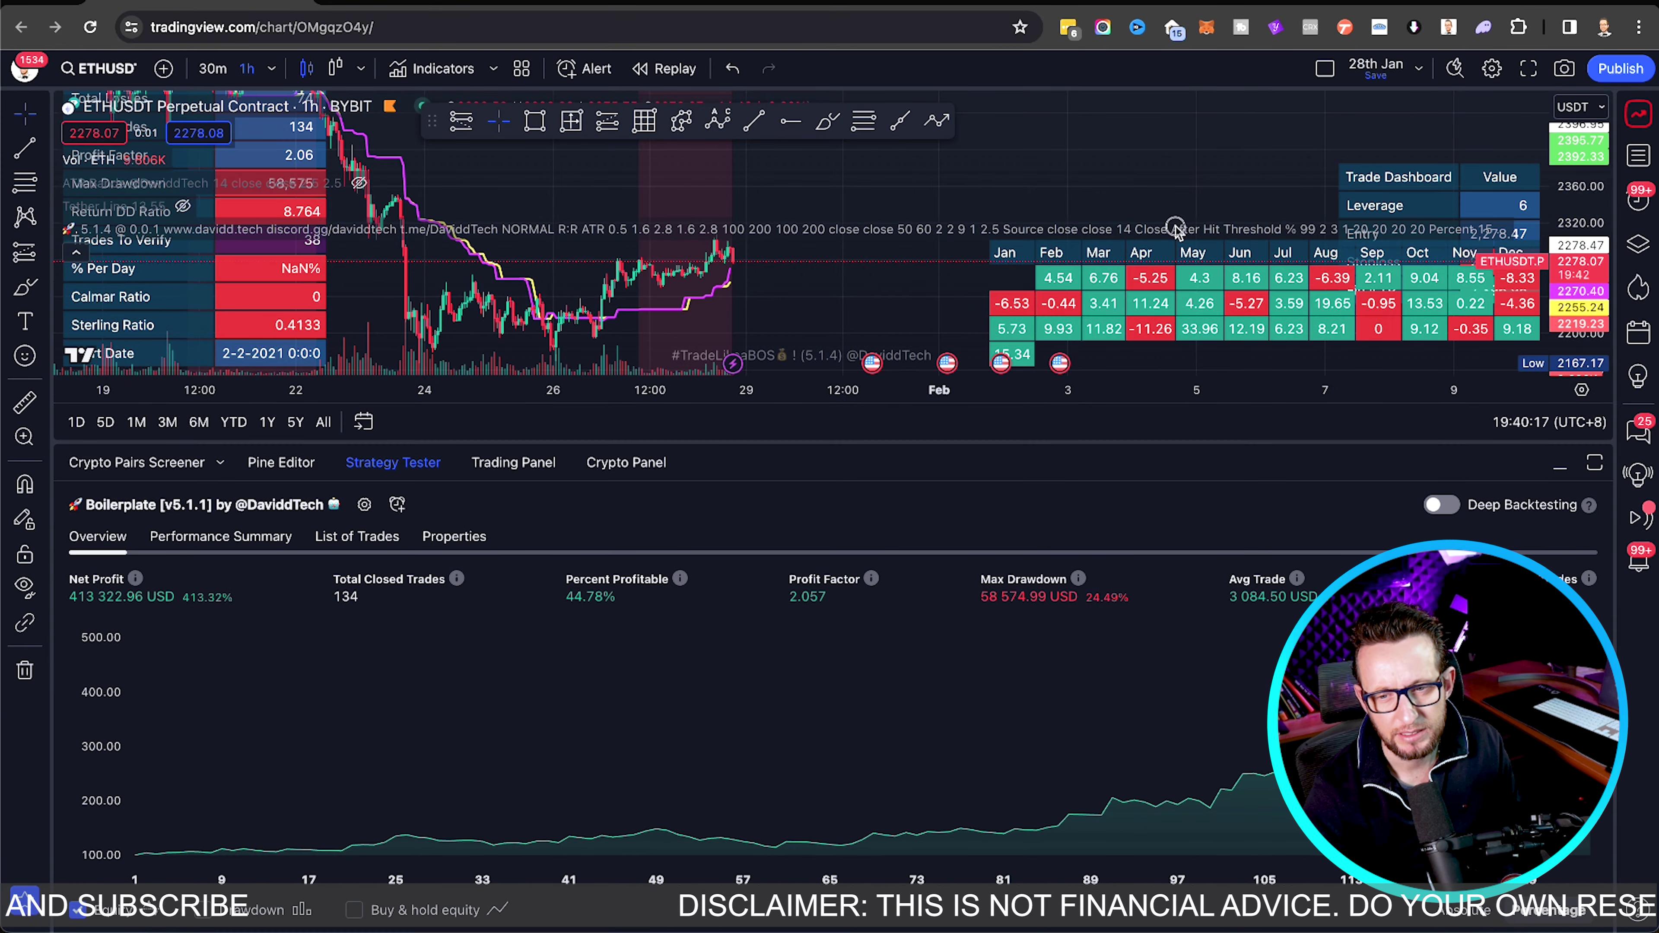
# In the Boilerplate strategy's settings, enable Use Simple Bot in the trigger.trade section and apply the change.
pyautogui.click(1416, 232)
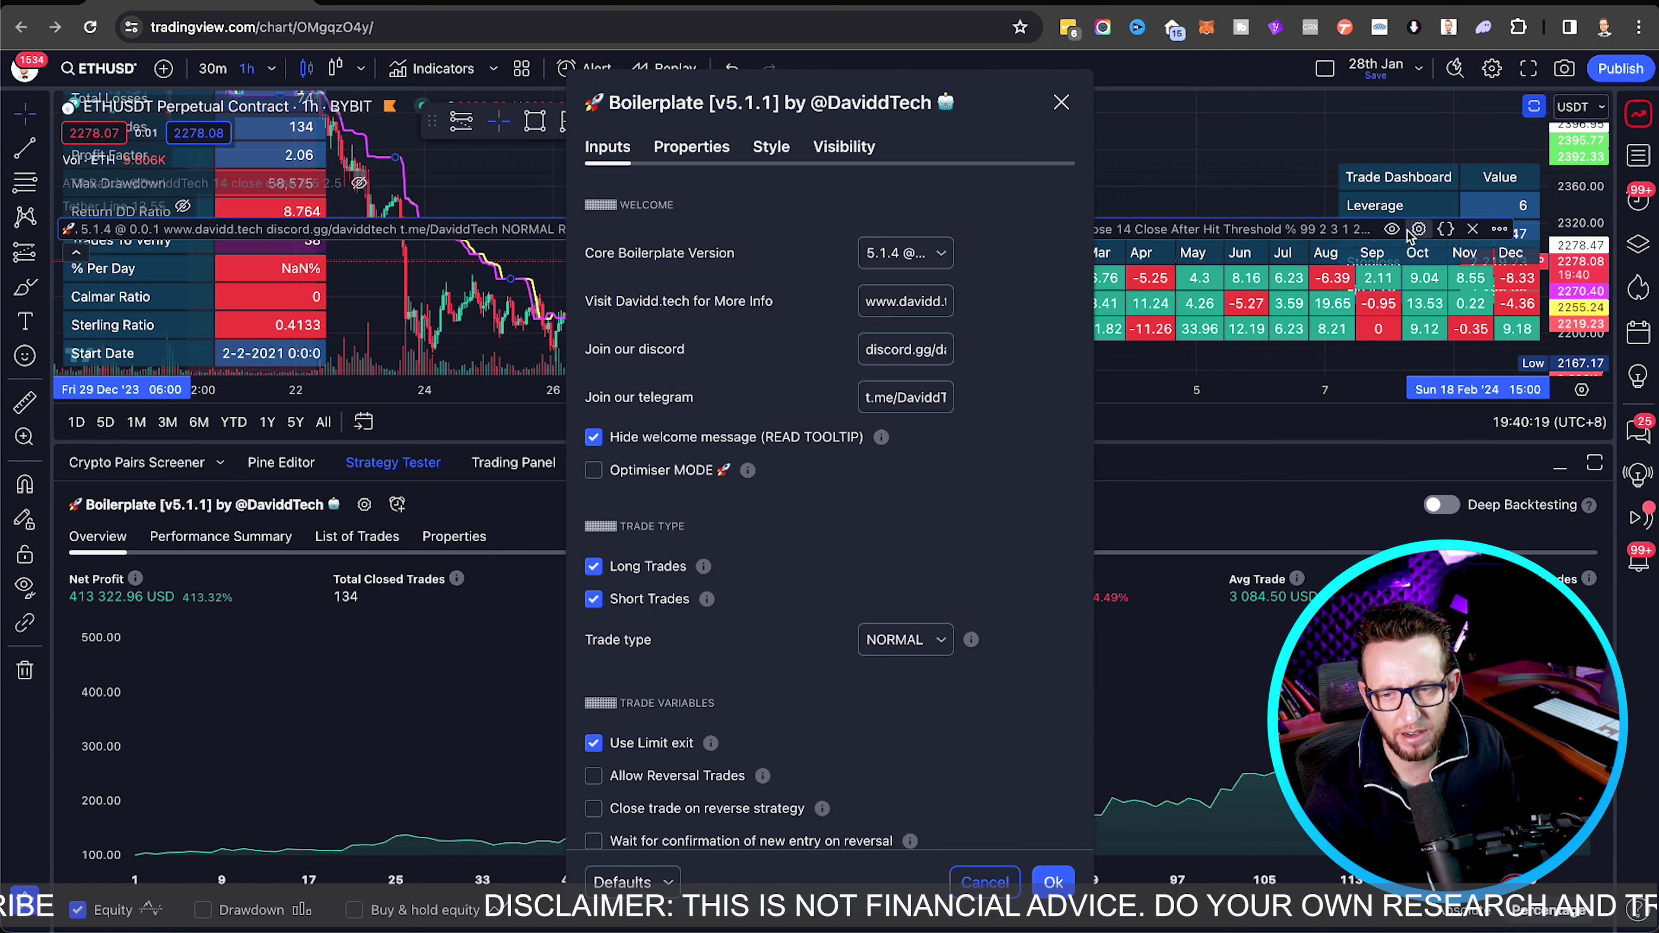
pyautogui.scroll(-10, 933, 553)
pyautogui.scroll(-20, 949, 824)
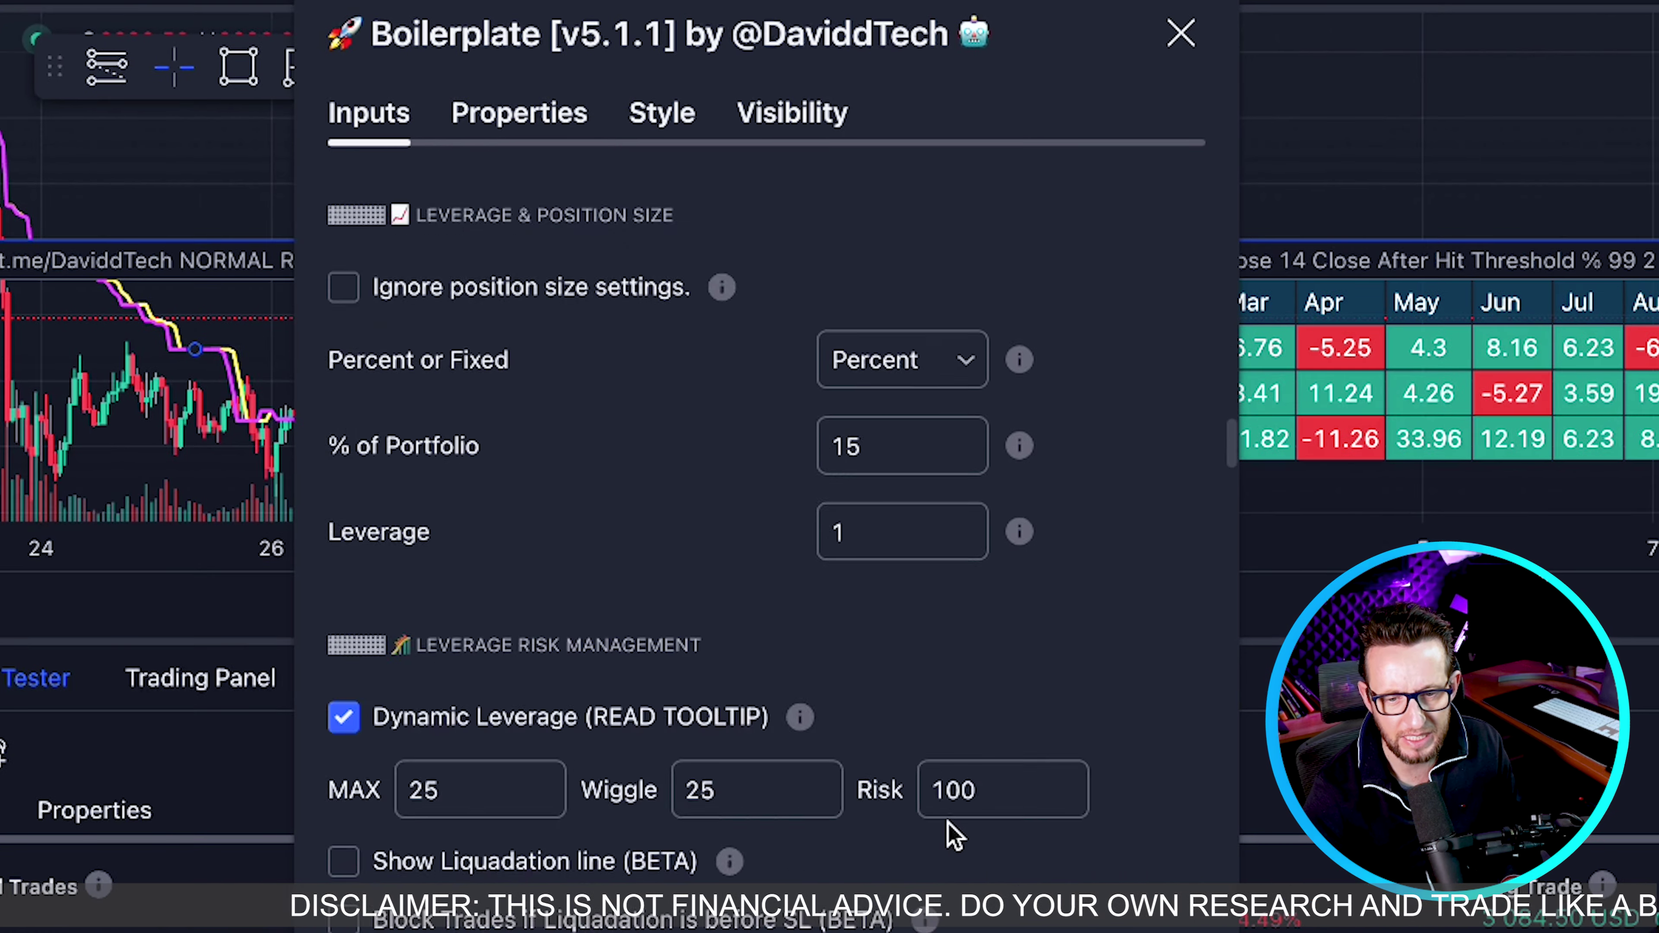
pyautogui.scroll(-20, 949, 823)
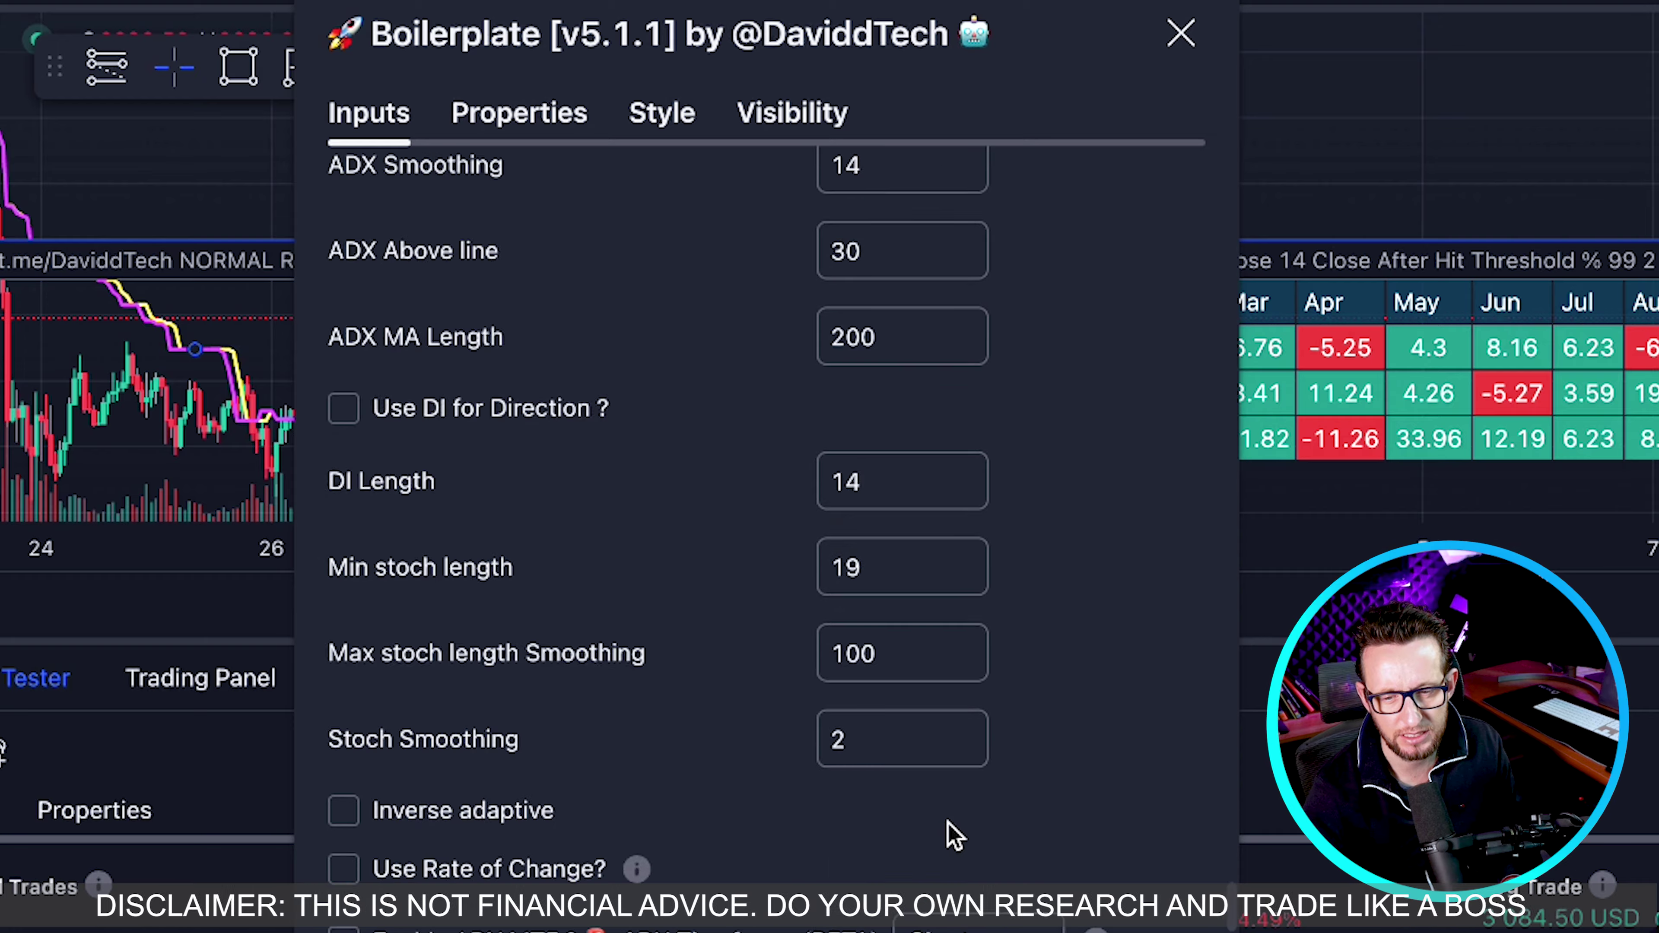
pyautogui.scroll(-10, 949, 572)
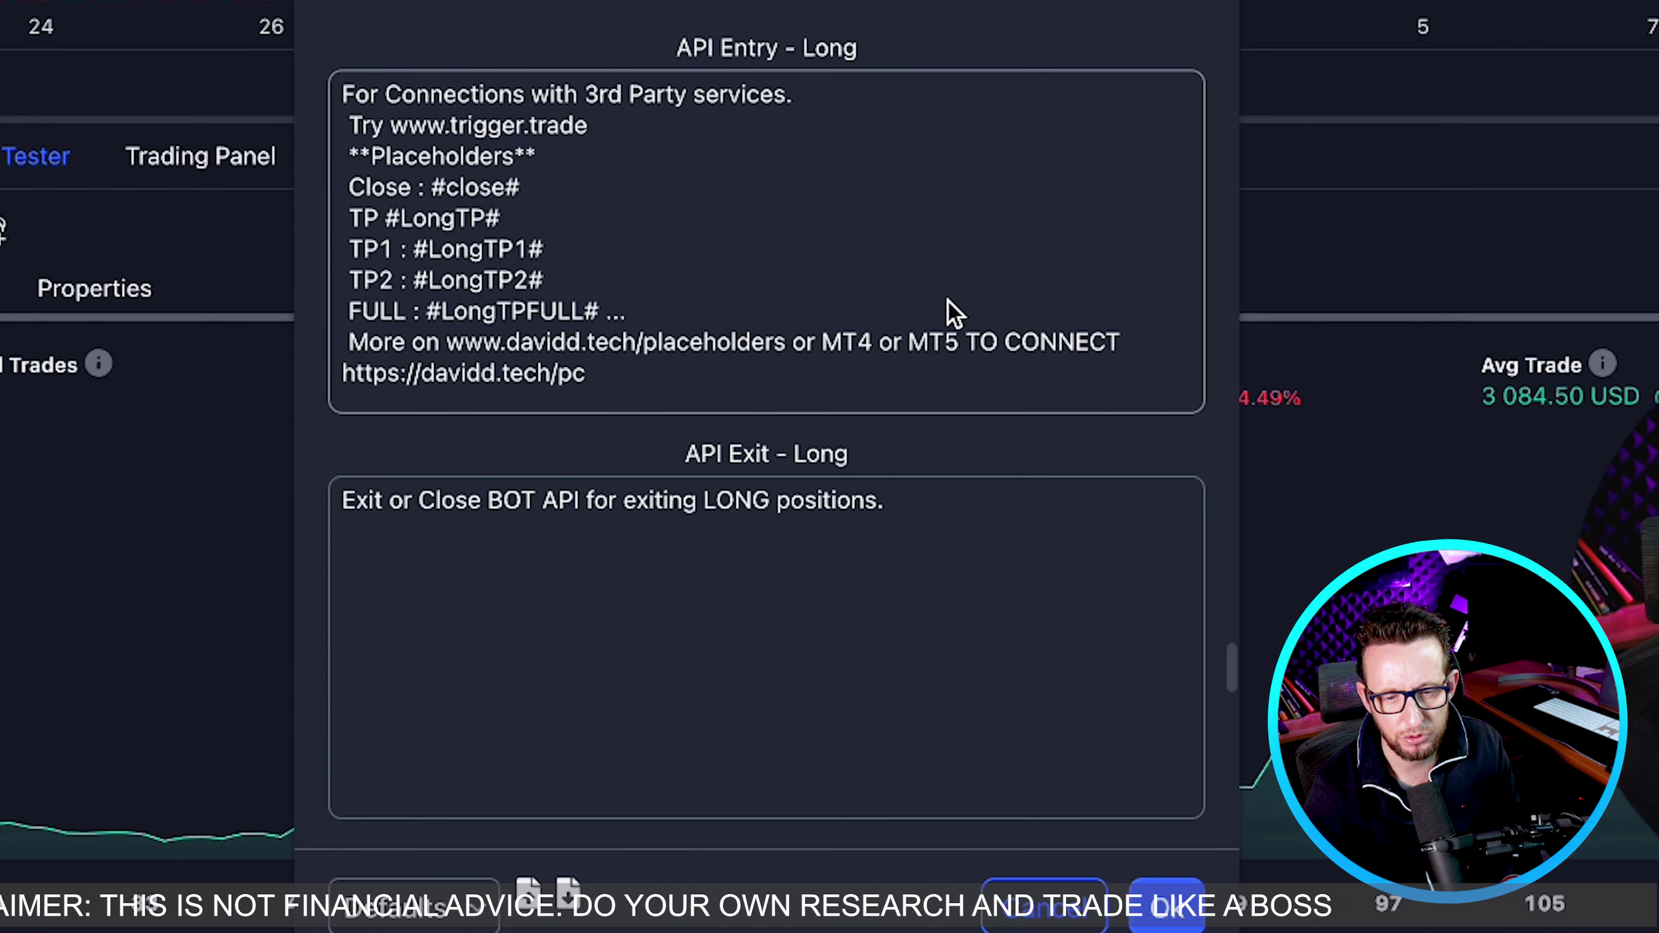
pyautogui.scroll(6, 949, 572)
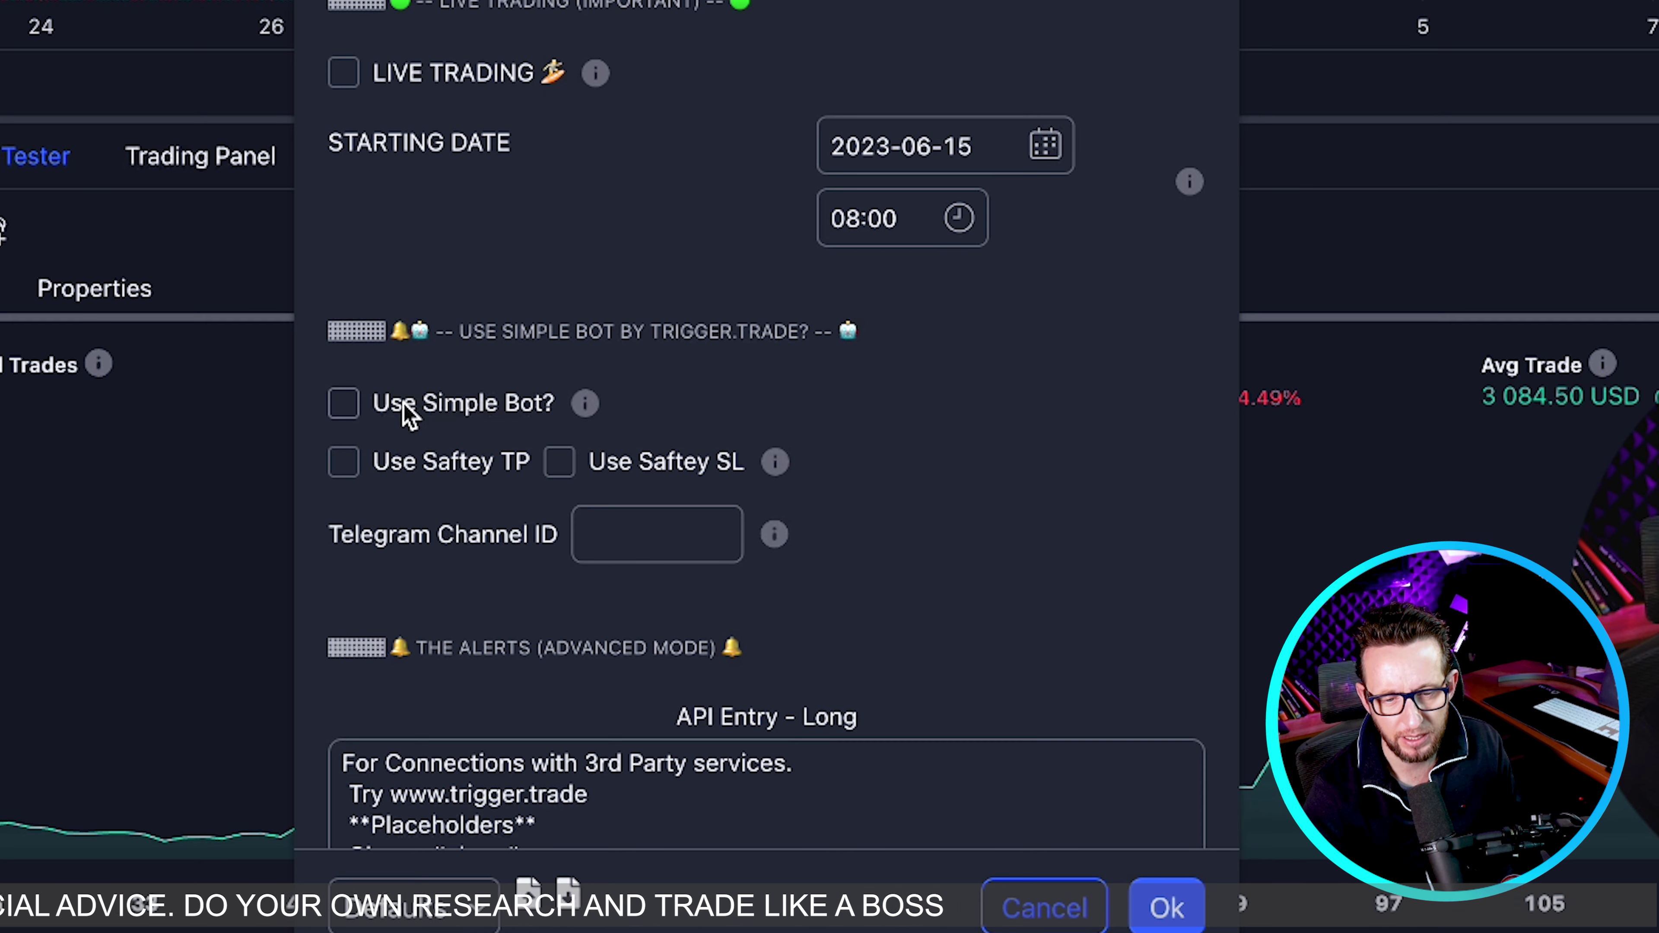
pyautogui.click(425, 405)
pyautogui.scroll(-3, 526, 377)
pyautogui.scroll(-1, 526, 378)
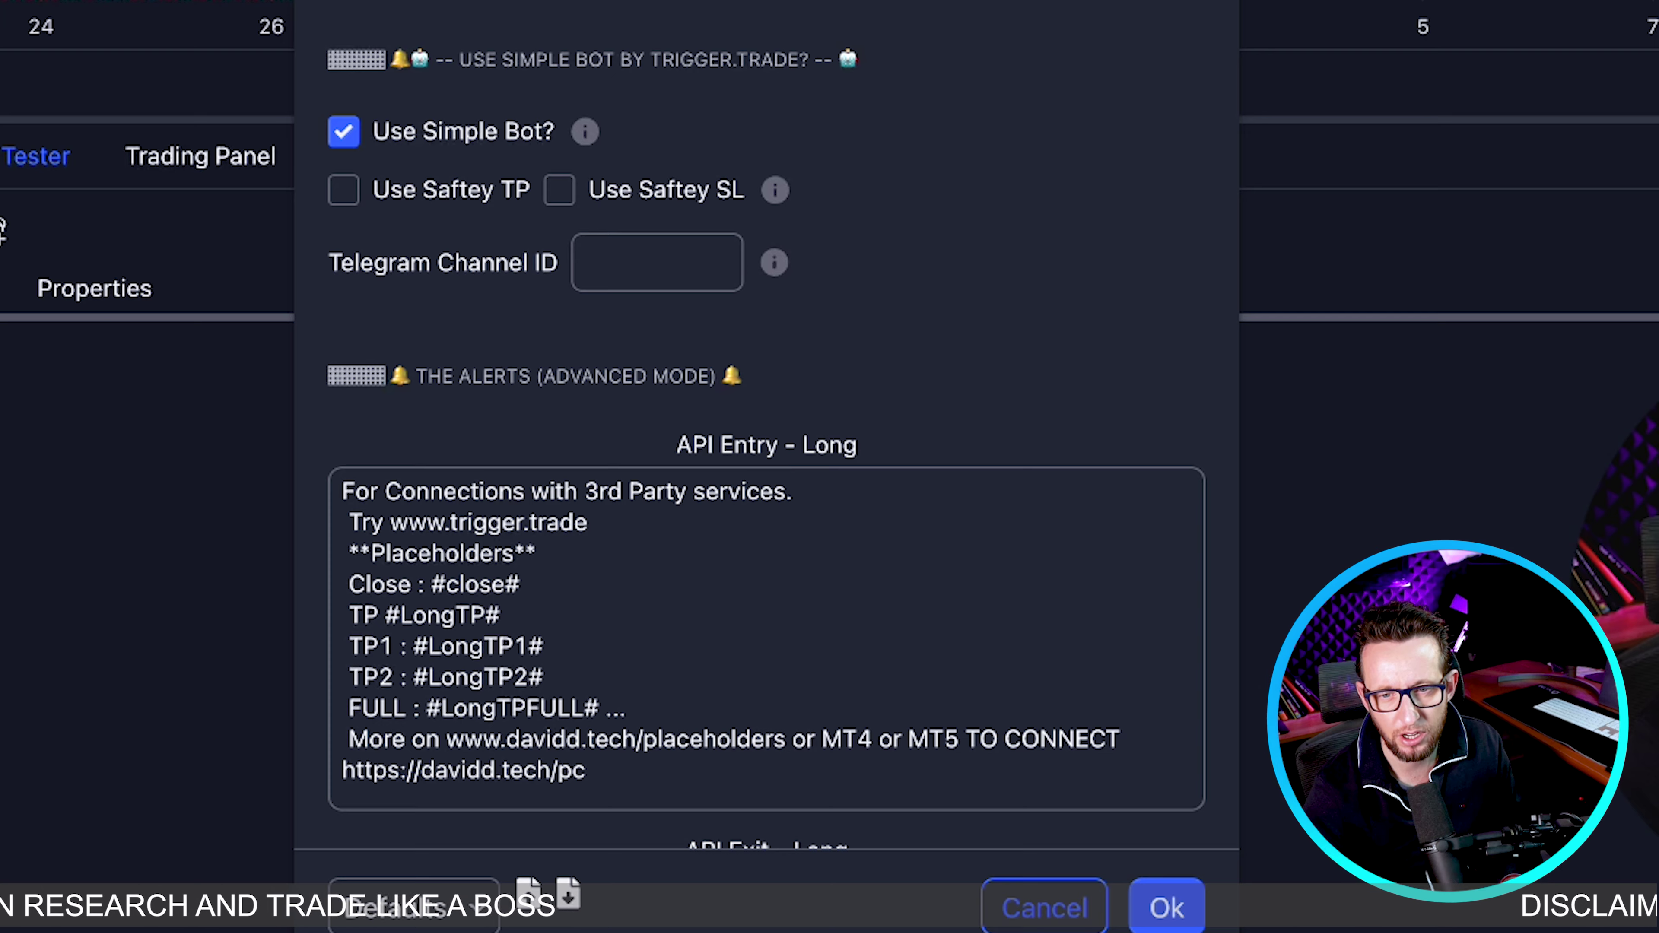
pyautogui.press('Return')
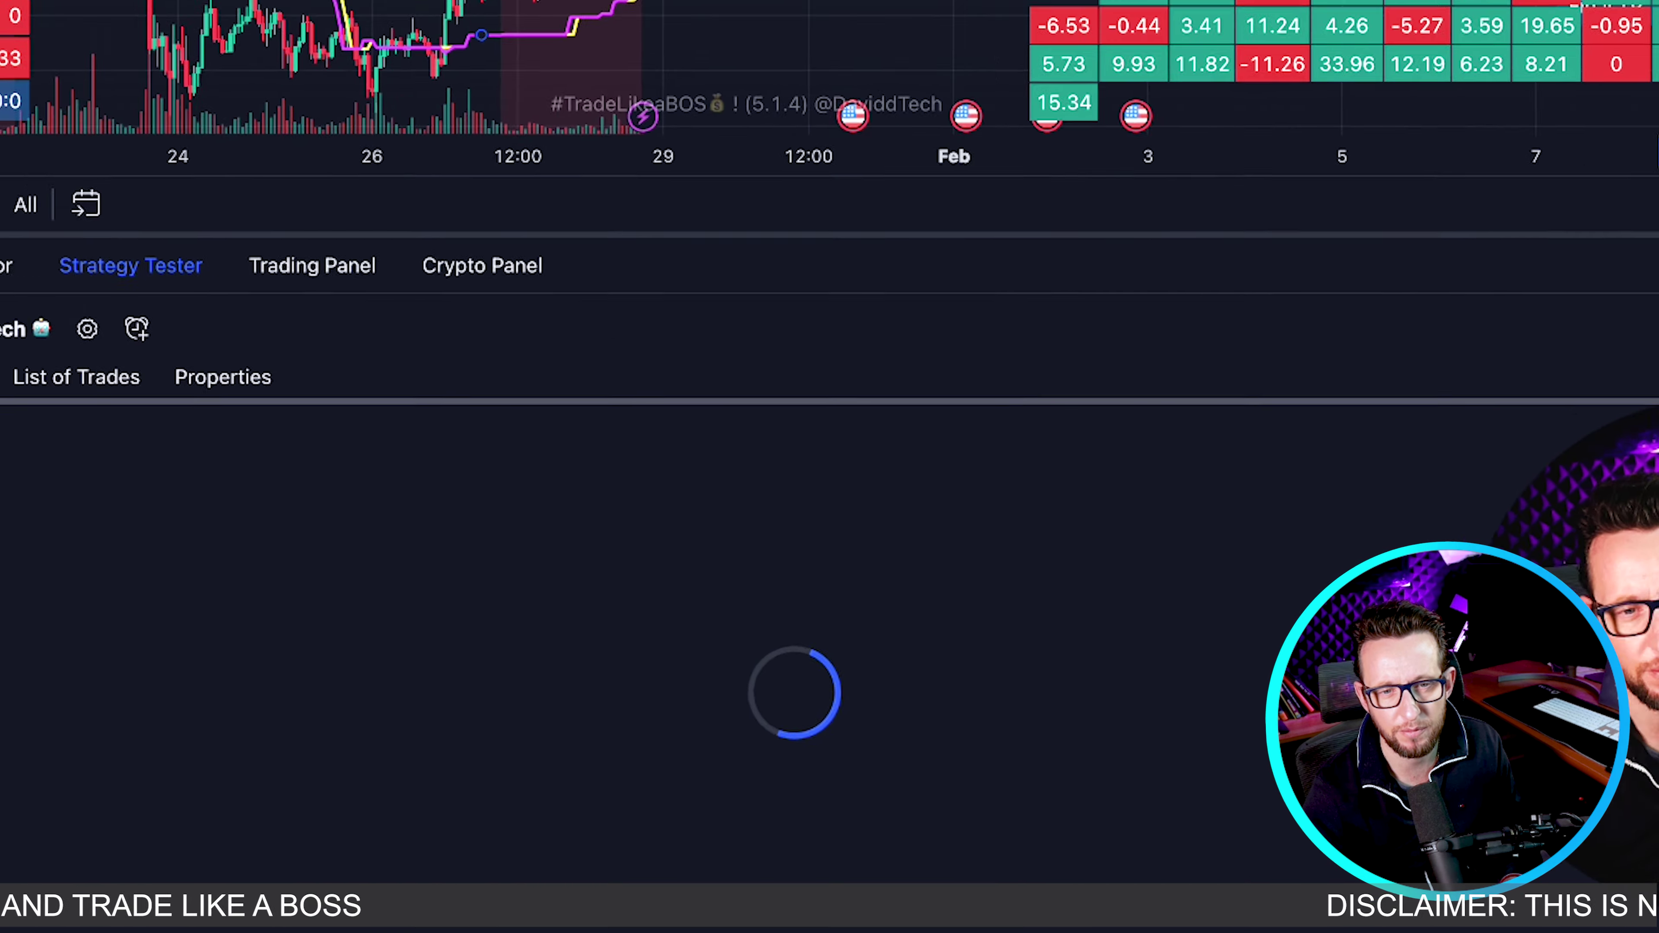
# Open the trigger.trade website in a new browser tab.
pyautogui.press('super+t')
pyautogui.write('trig')
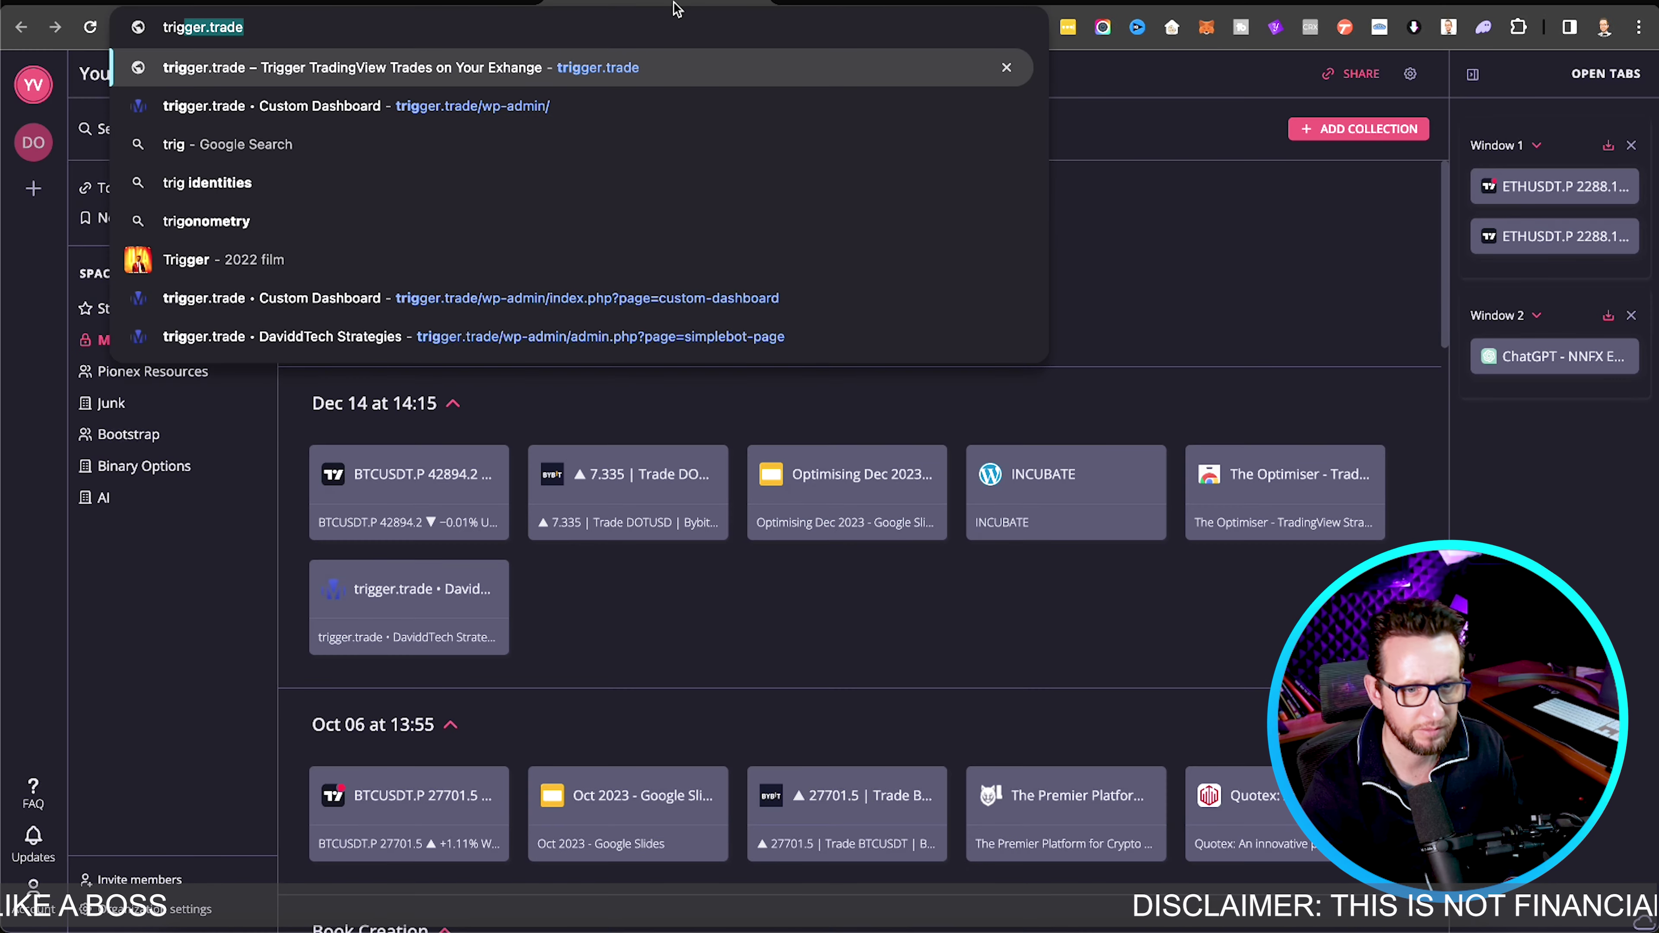
pyautogui.press('Return')
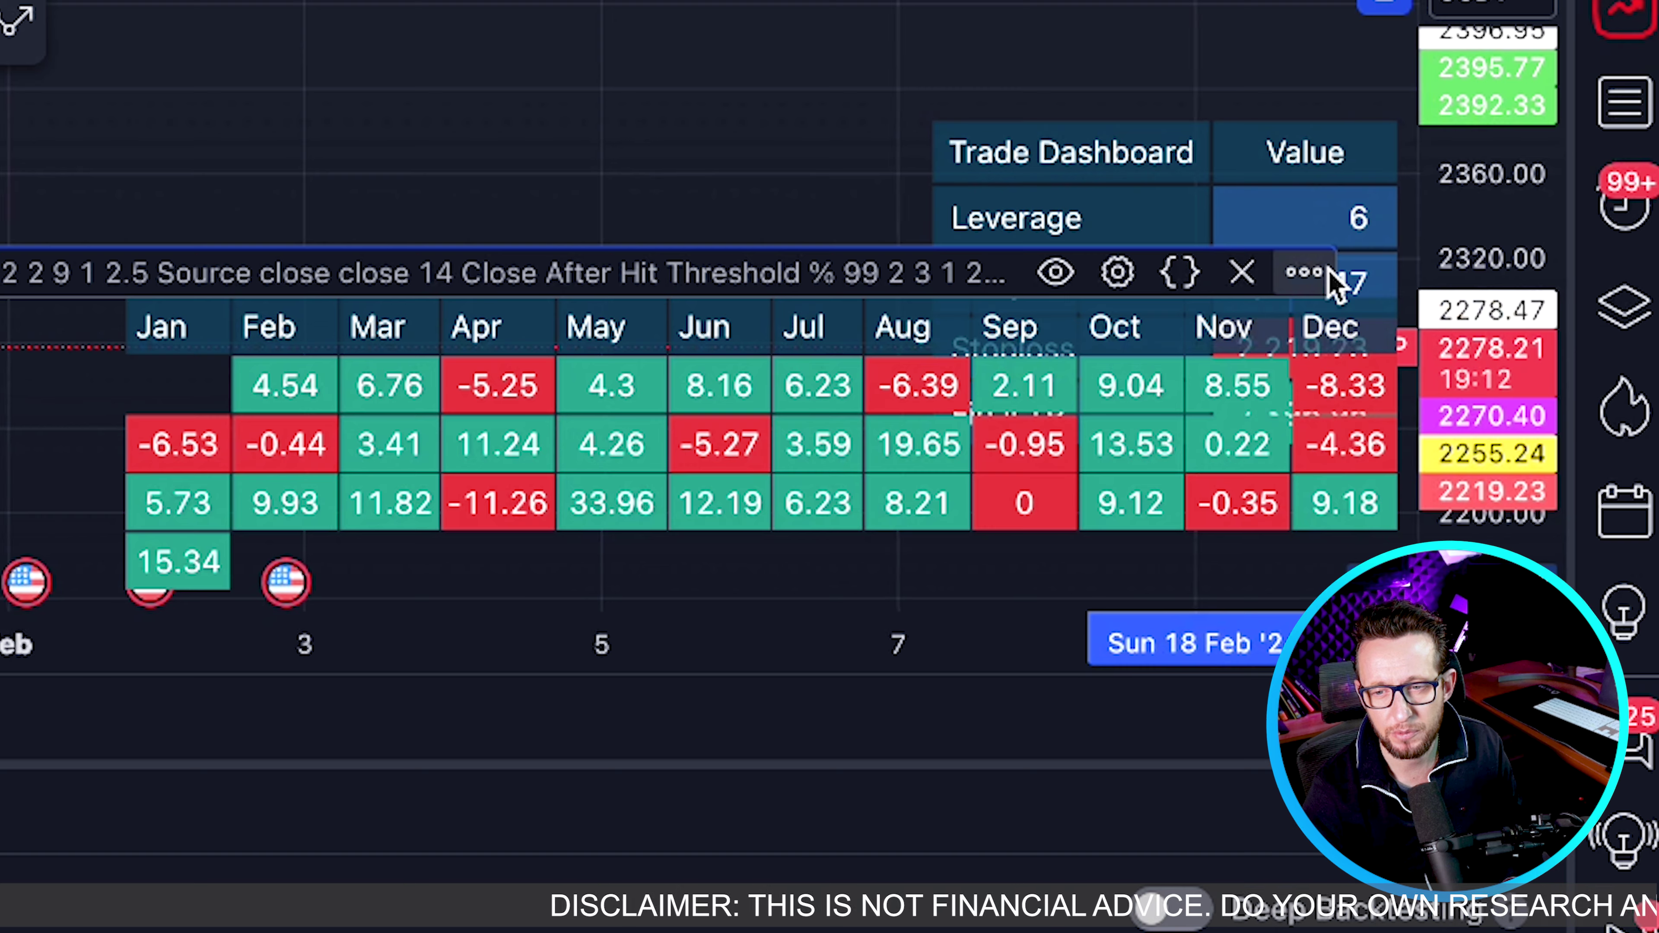
# Back on the ETHUSDT chart, view the alert creation settings for the Boilerplate strategy and close them without creating an alert.
pyautogui.click(1304, 275)
pyautogui.click(982, 385)
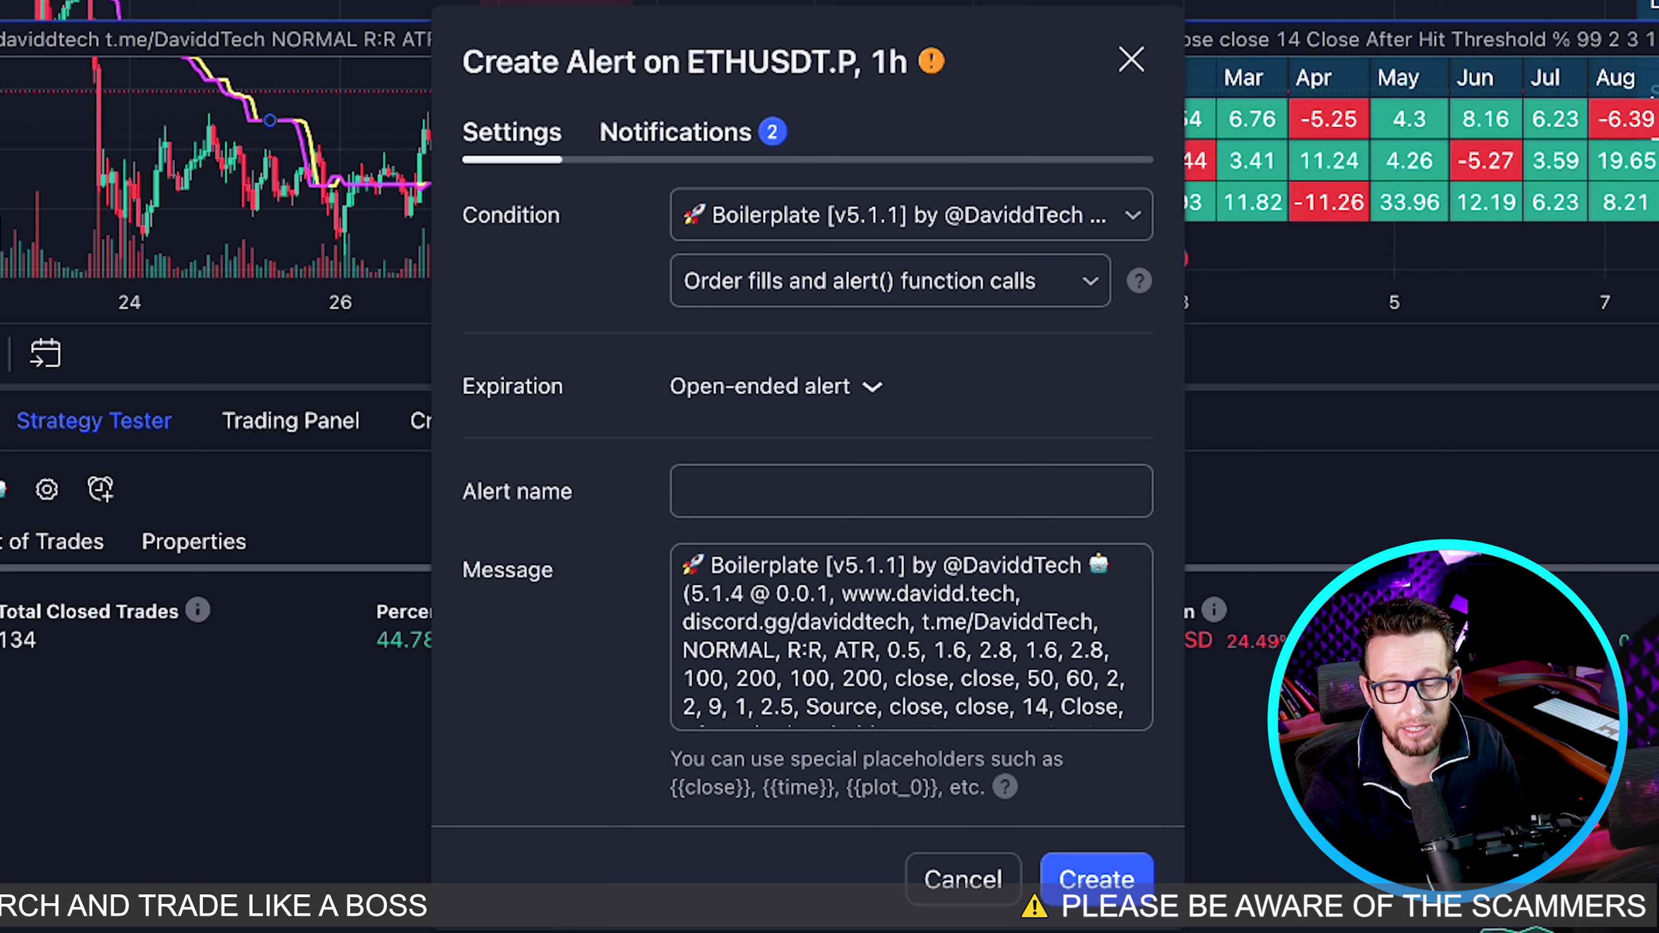
pyautogui.click(990, 880)
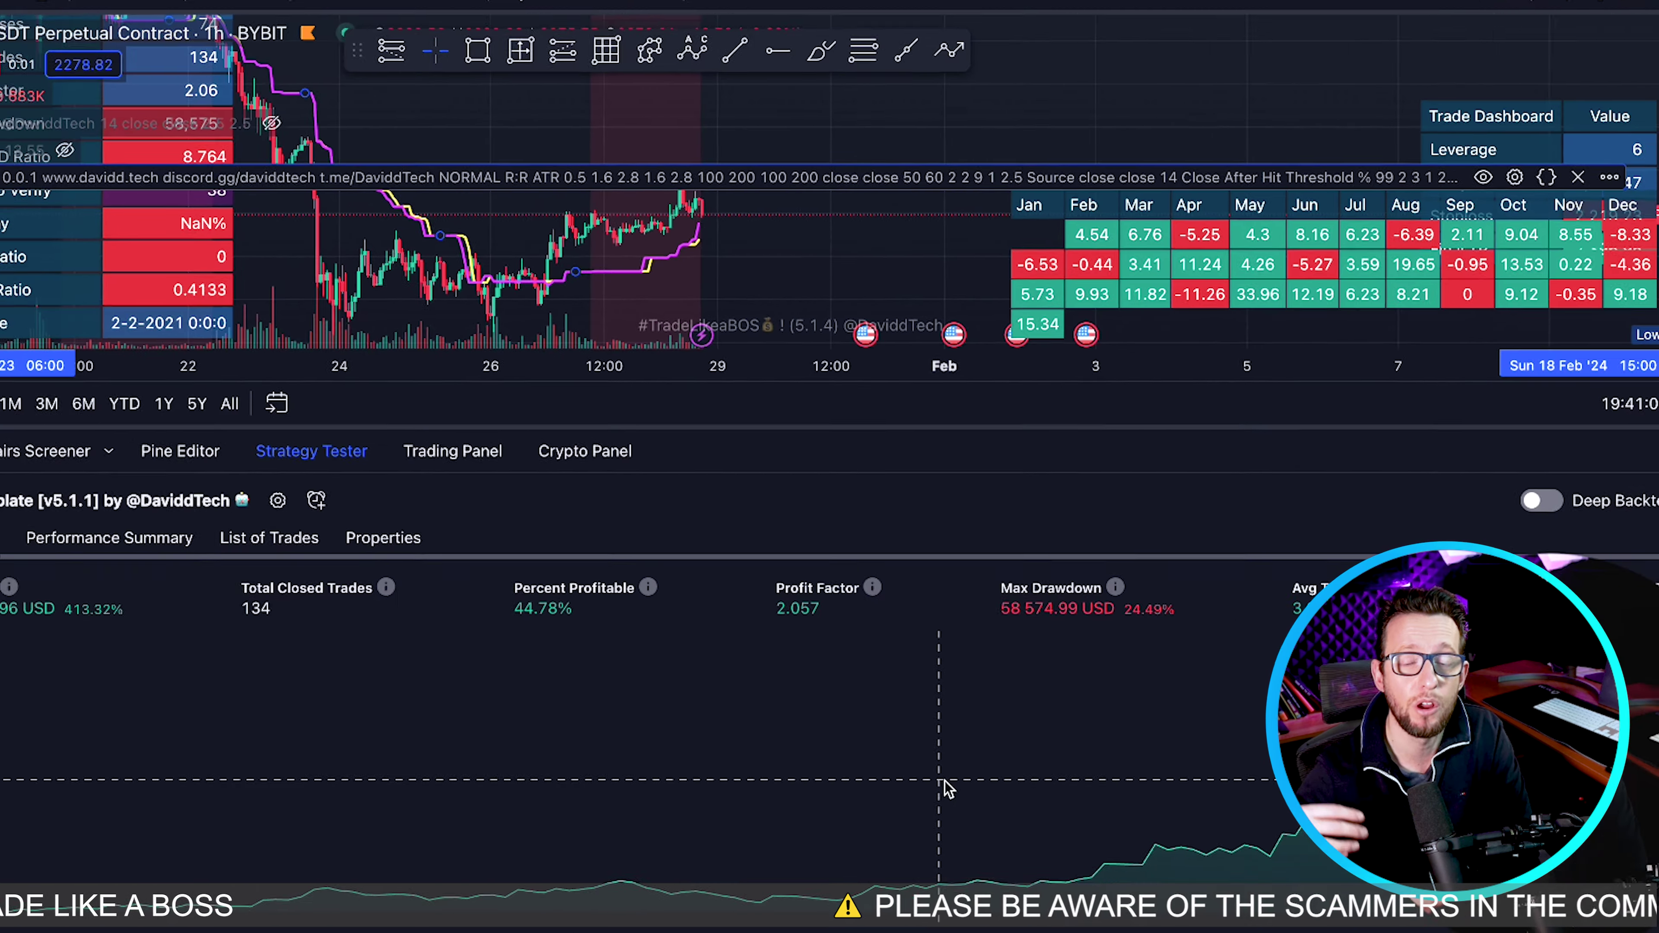